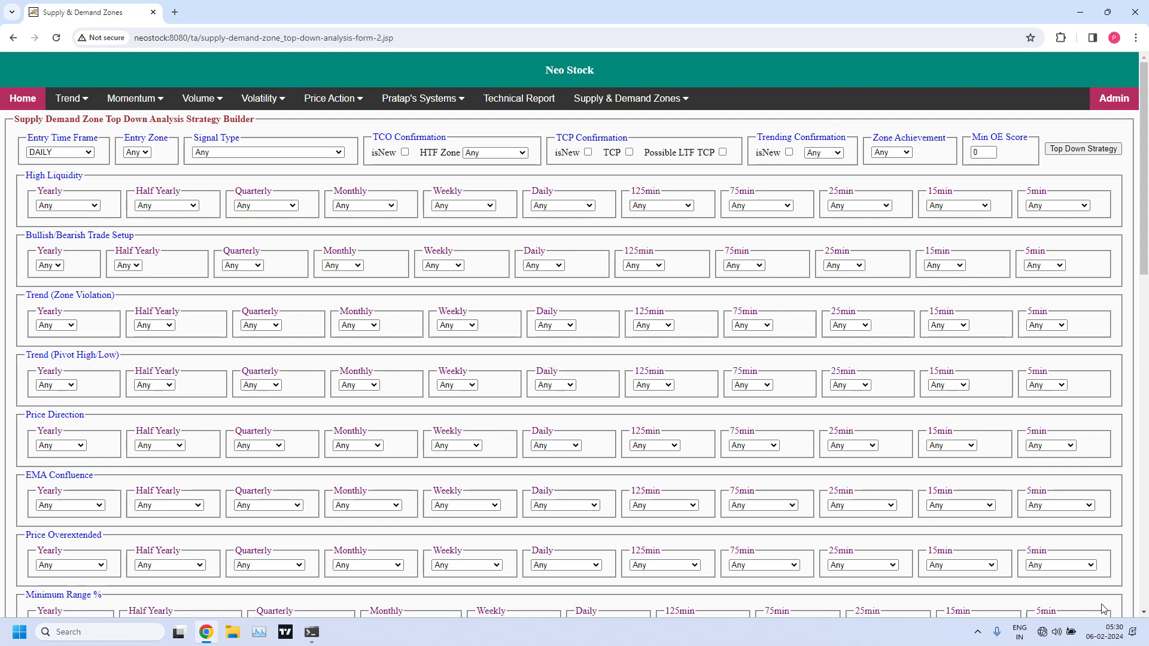
Check the current date in the system calendar
{"action": "left_click", "coordinate": [1111, 635]}
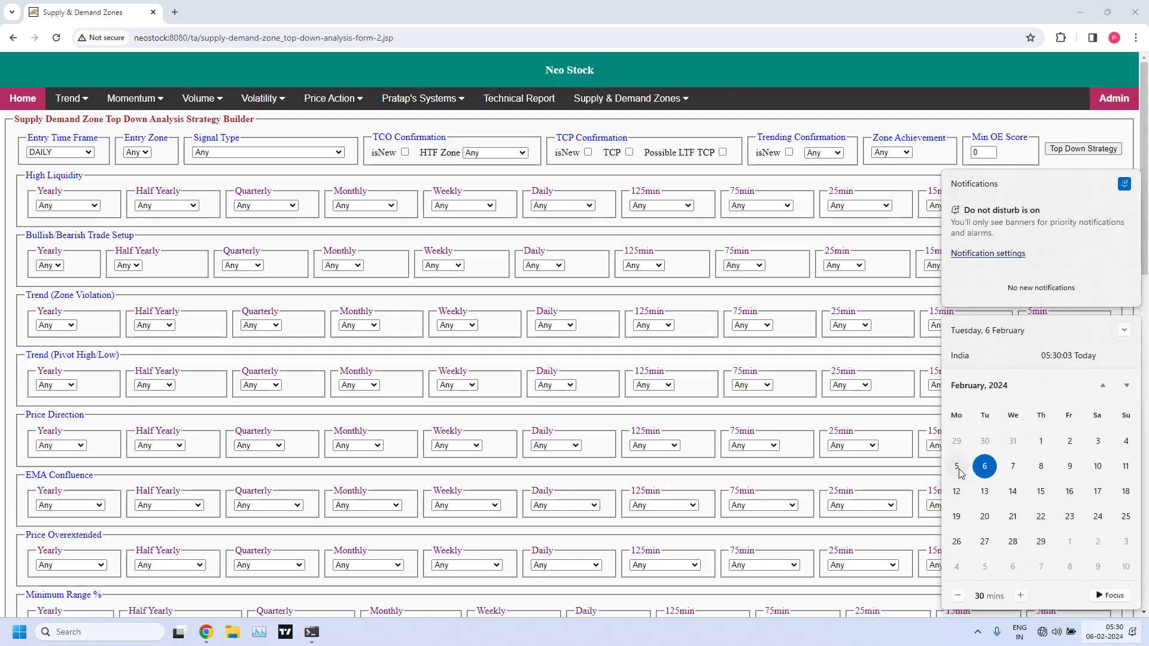
{"action": "left_click", "coordinate": [885, 625]}
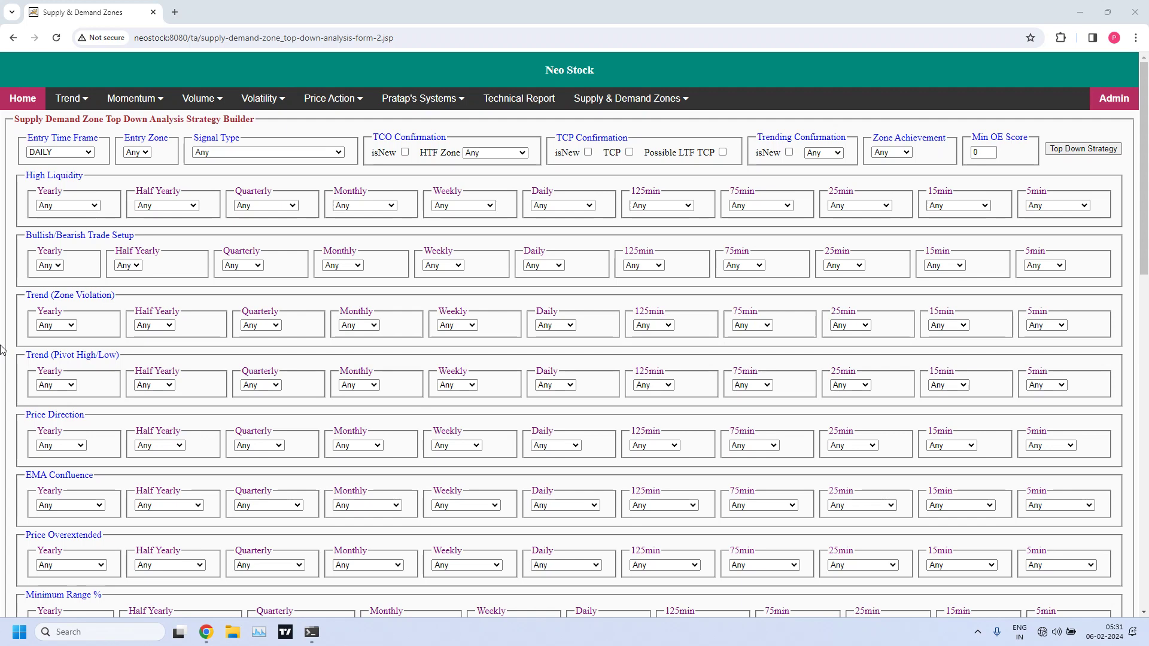
Keep the entry time frame at DAILY and set the entry zone to DZ
{"action": "left_click", "coordinate": [88, 153]}
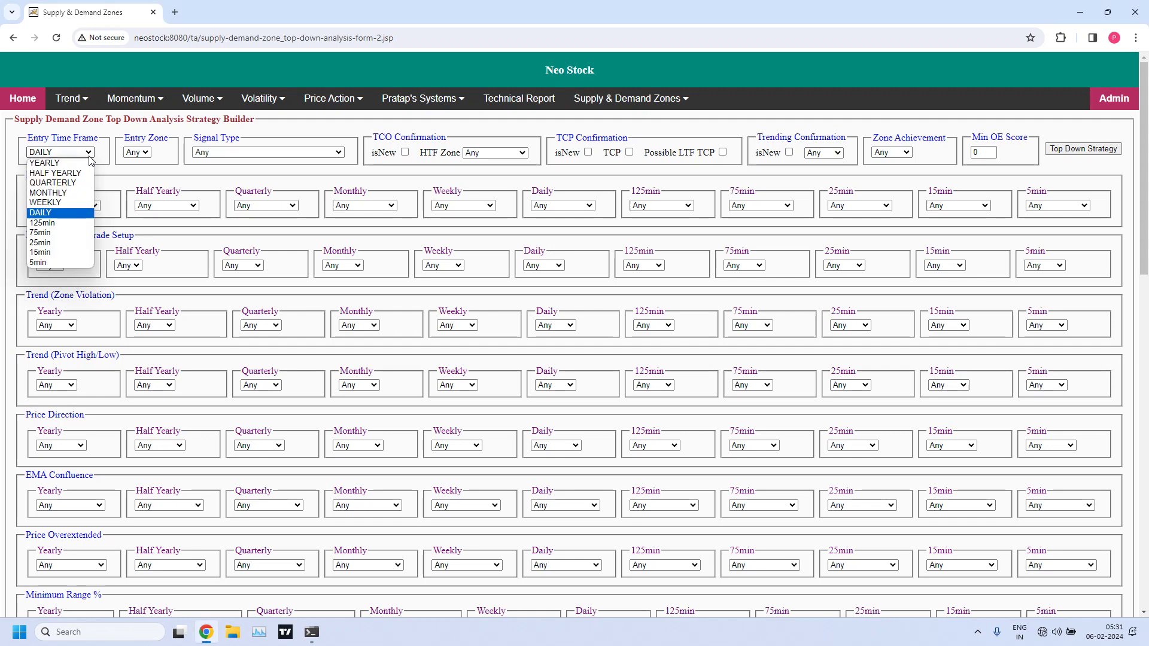
{"action": "left_click", "coordinate": [48, 159]}
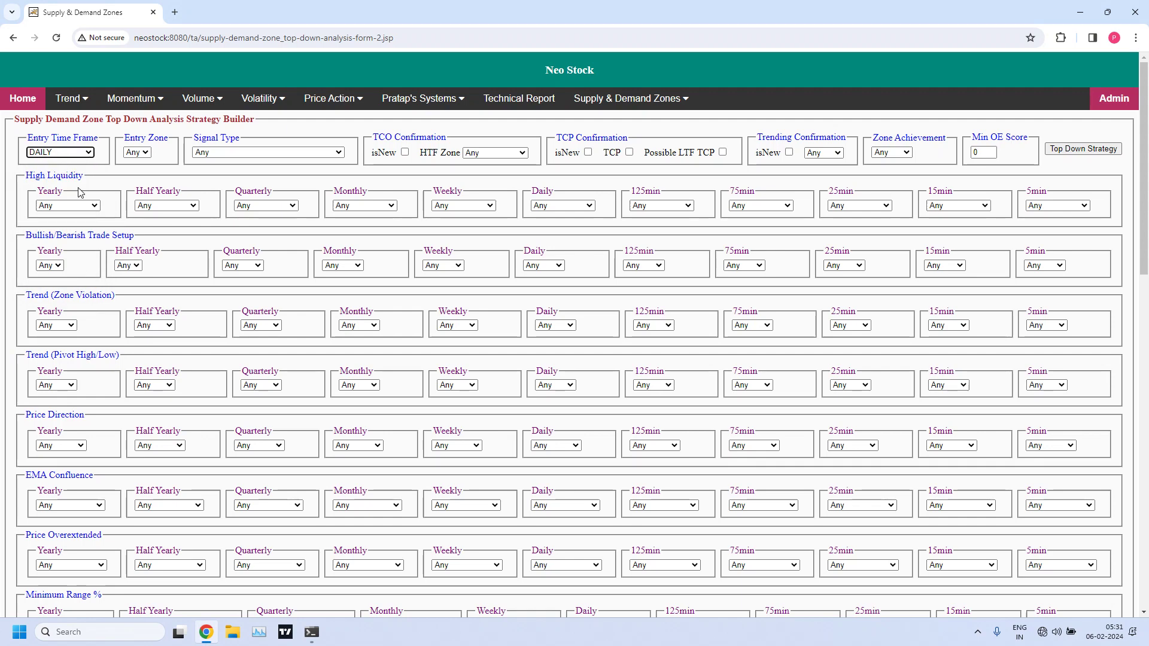
{"action": "left_click", "coordinate": [147, 154]}
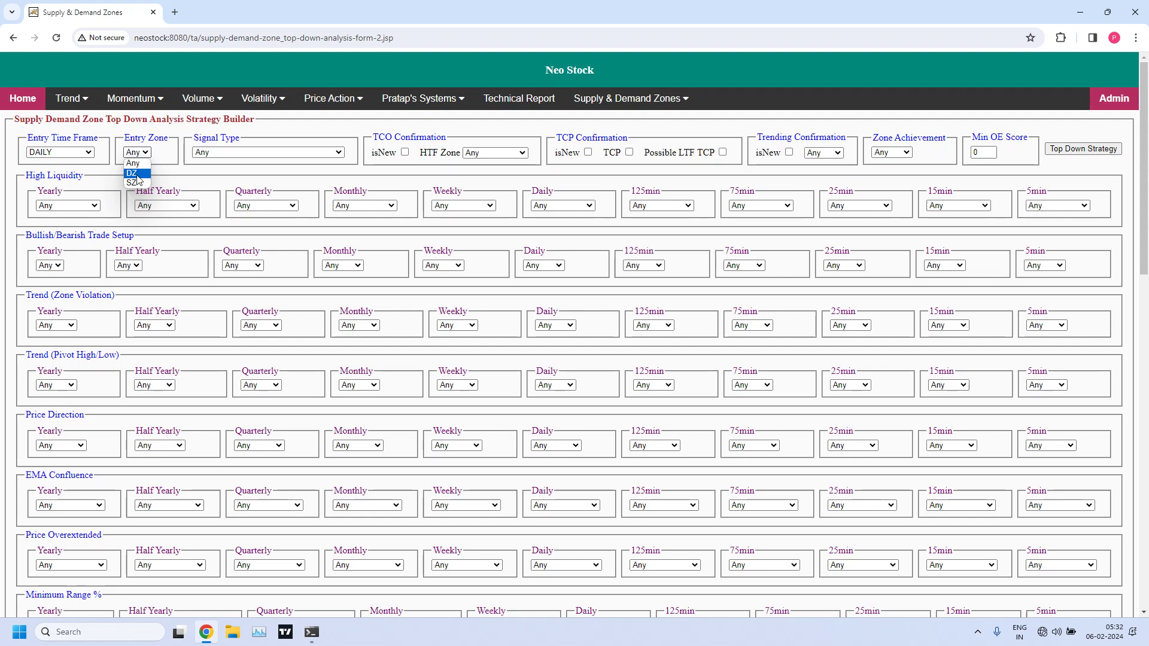
{"action": "left_click", "coordinate": [139, 179]}
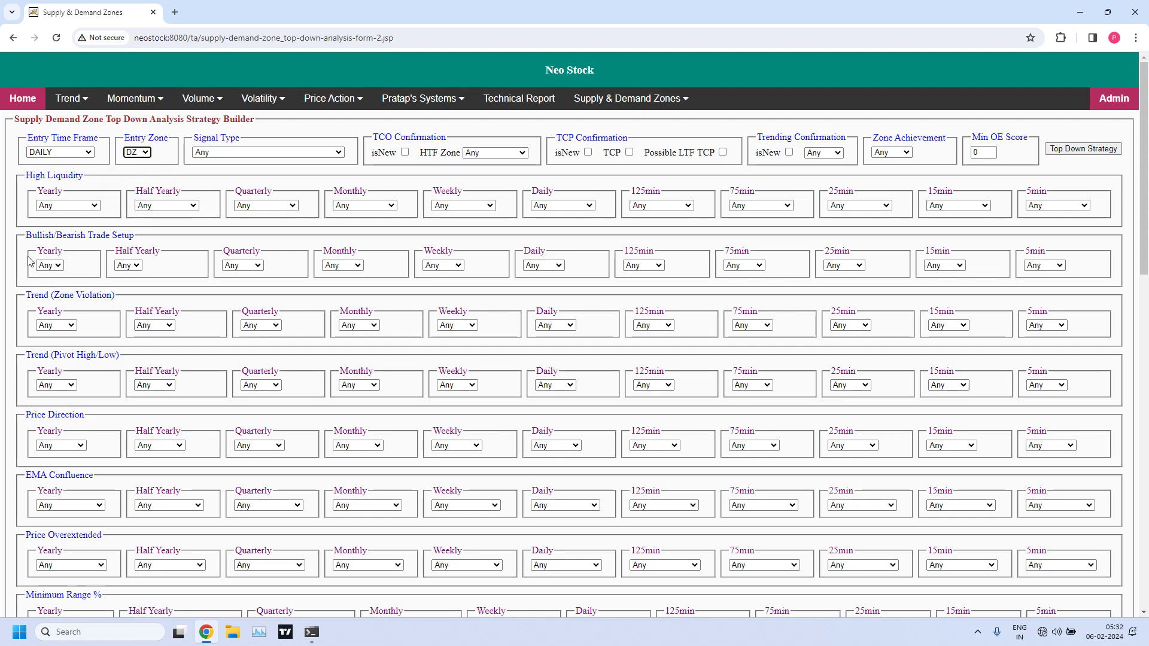
Set the Daily Bullish/Bearish Trade Setup to Bullish and run the top-down strategy scan
{"action": "left_click_drag", "start_coordinate": [27, 236], "coordinate": [137, 238]}
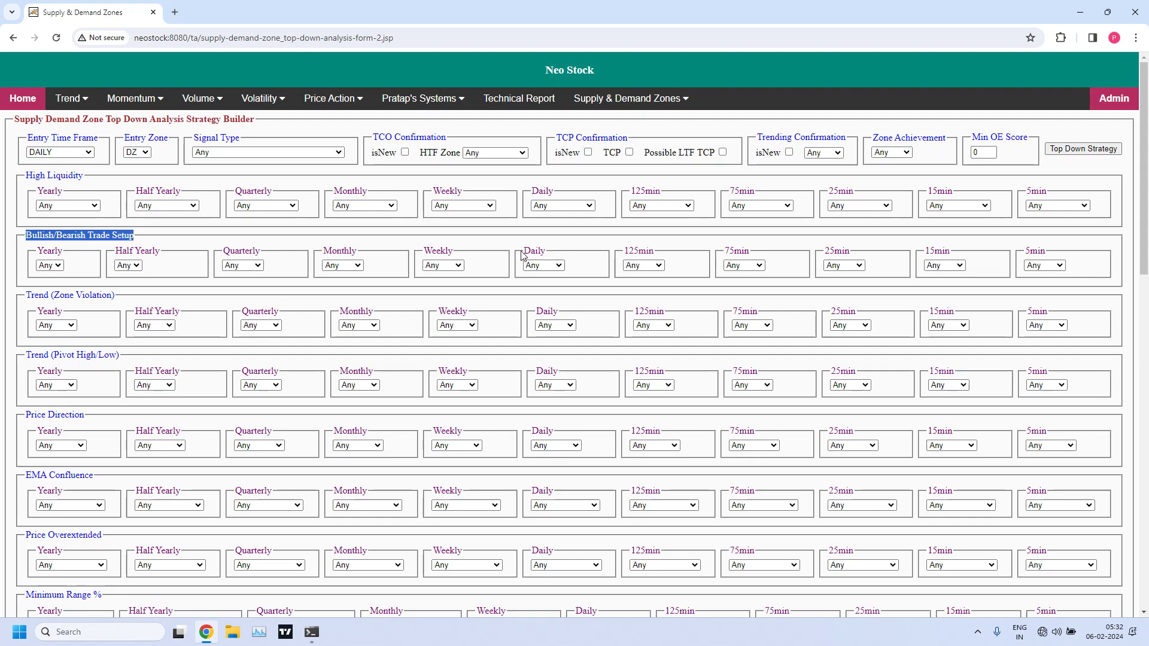
{"action": "left_click_drag", "start_coordinate": [523, 251], "coordinate": [548, 255]}
{"action": "left_click", "coordinate": [558, 266]}
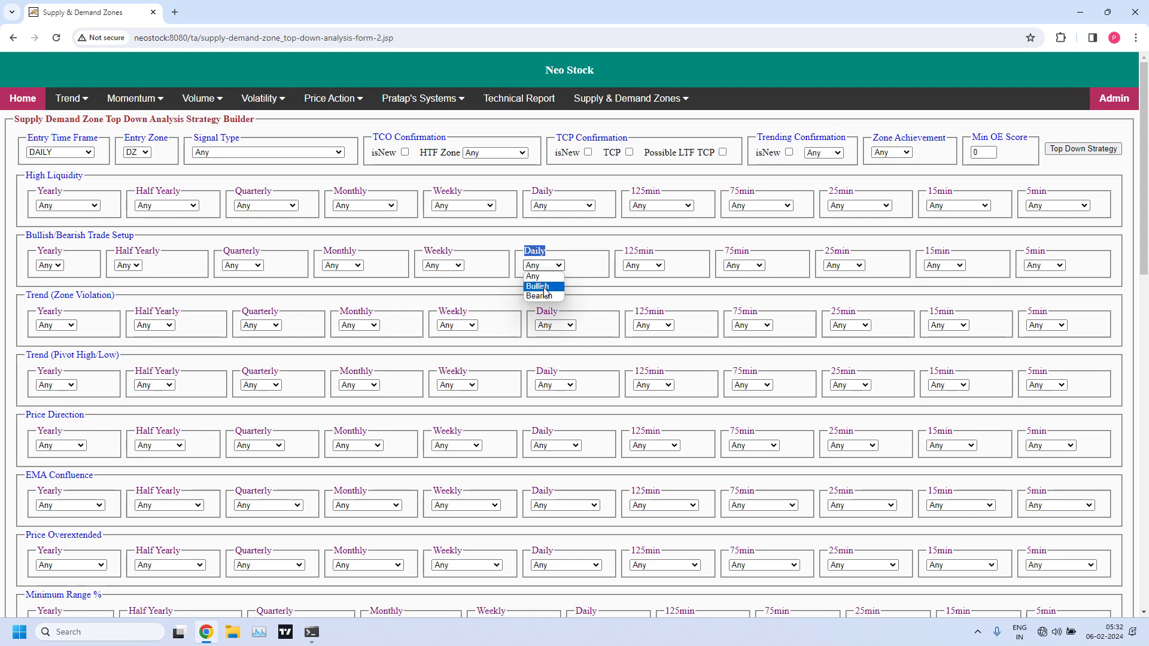
{"action": "left_click", "coordinate": [544, 287]}
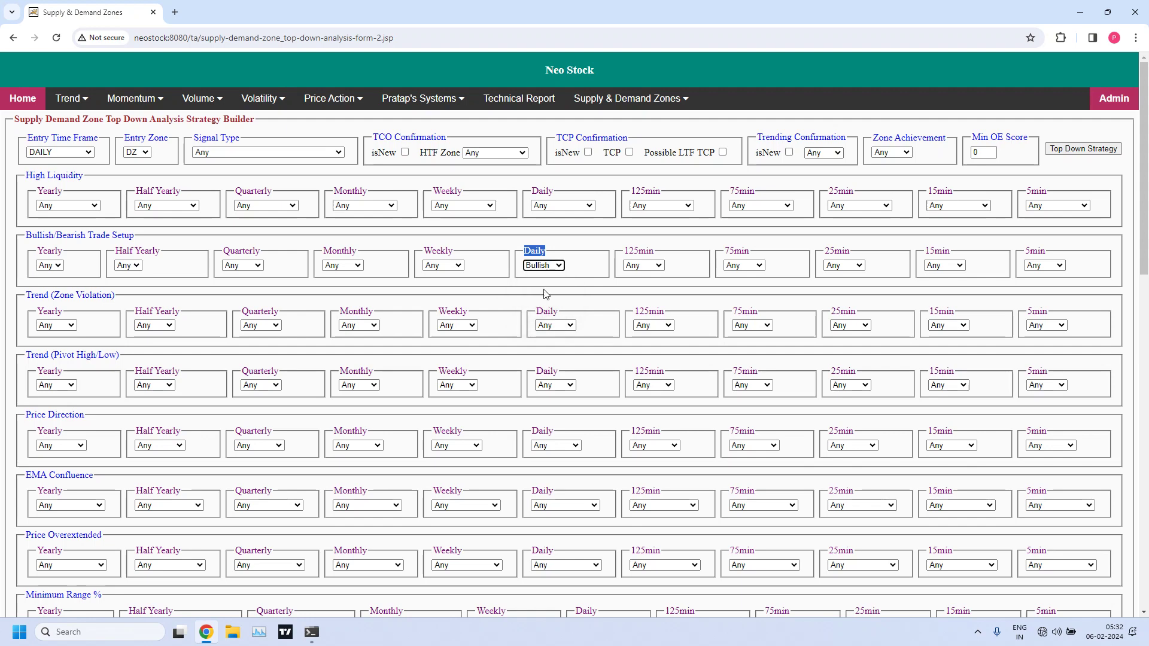
{"action": "left_click", "coordinate": [1080, 151]}
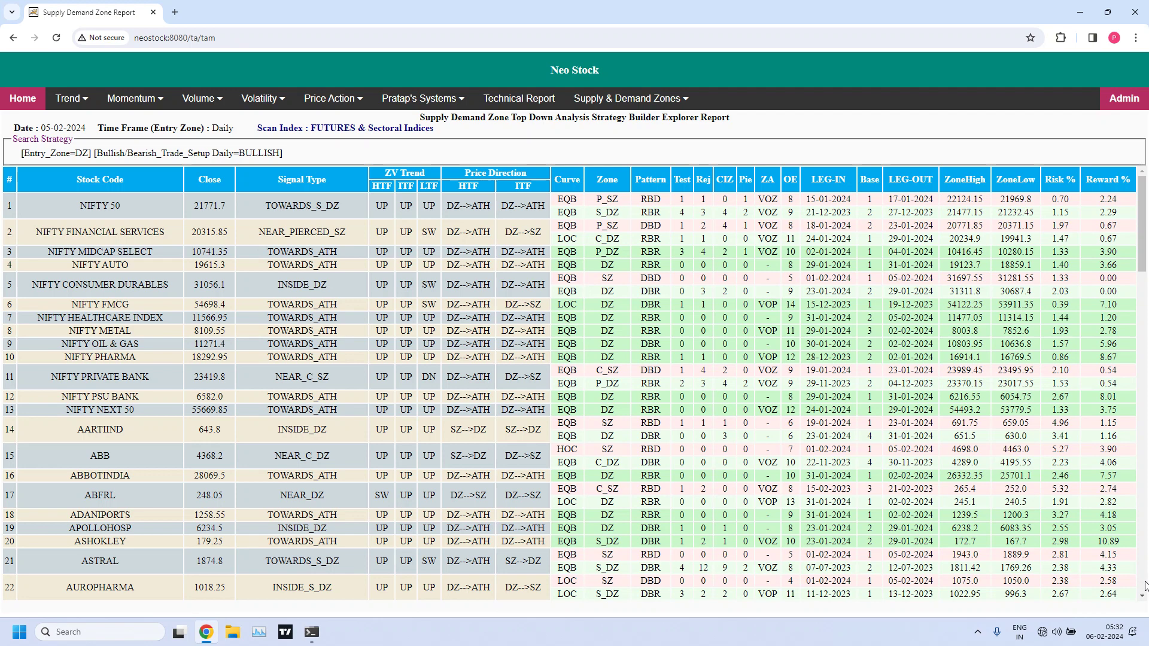
Review the full list of stocks in the bullish daily demand zone report
{"action": "scroll", "coordinate": [1144, 586], "scroll_direction": "down", "scroll_amount": 6}
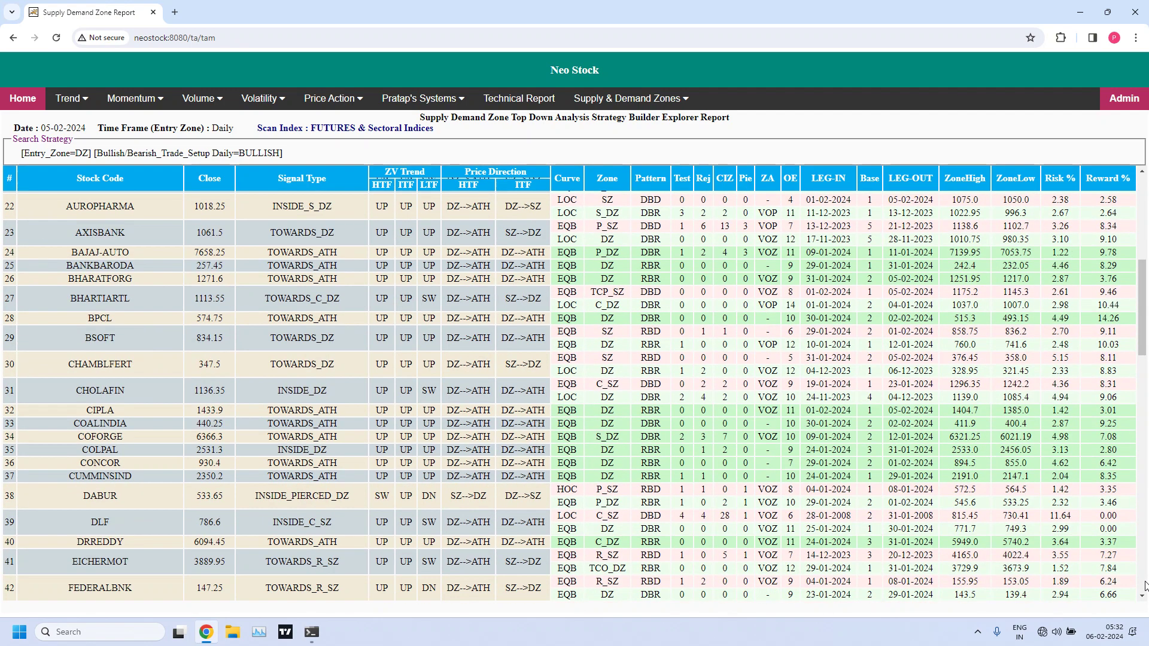
{"action": "scroll", "coordinate": [1144, 587], "scroll_direction": "down", "scroll_amount": 6}
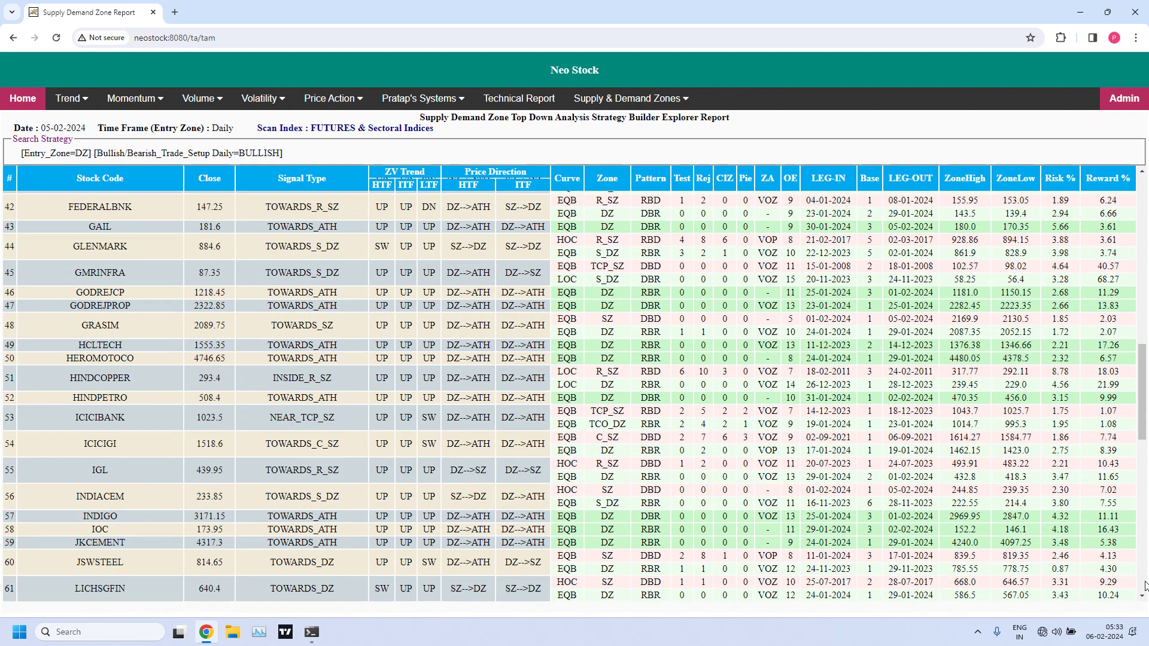
{"action": "scroll", "coordinate": [1145, 586], "scroll_direction": "down", "scroll_amount": 6}
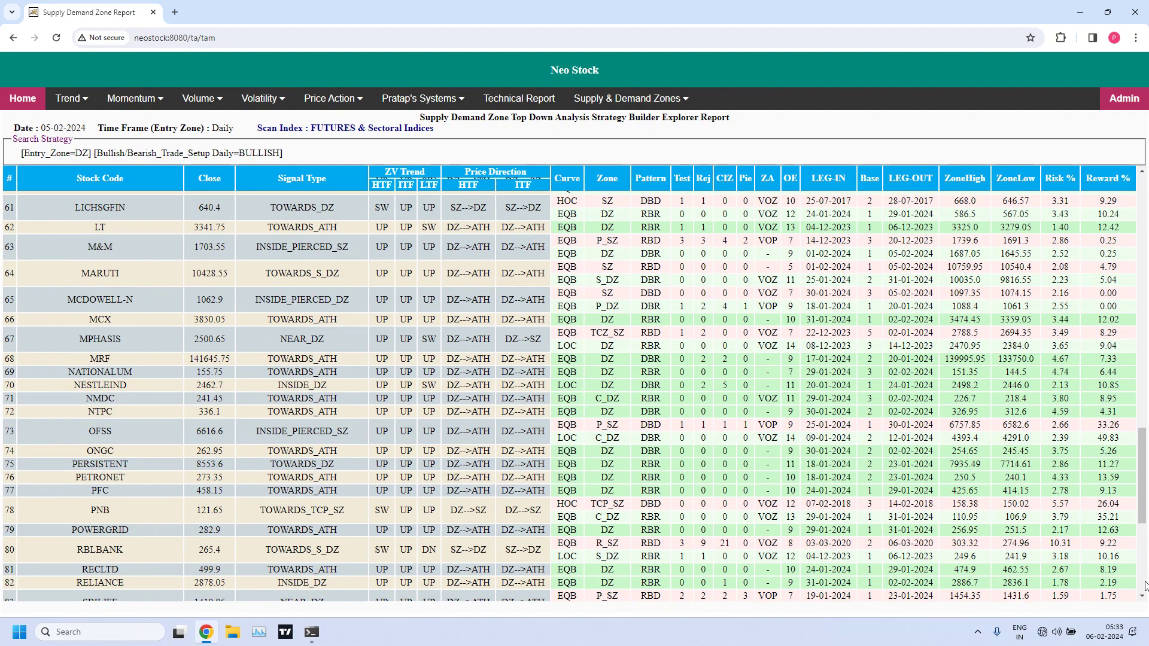
{"action": "scroll", "coordinate": [1144, 586], "scroll_direction": "down", "scroll_amount": 6}
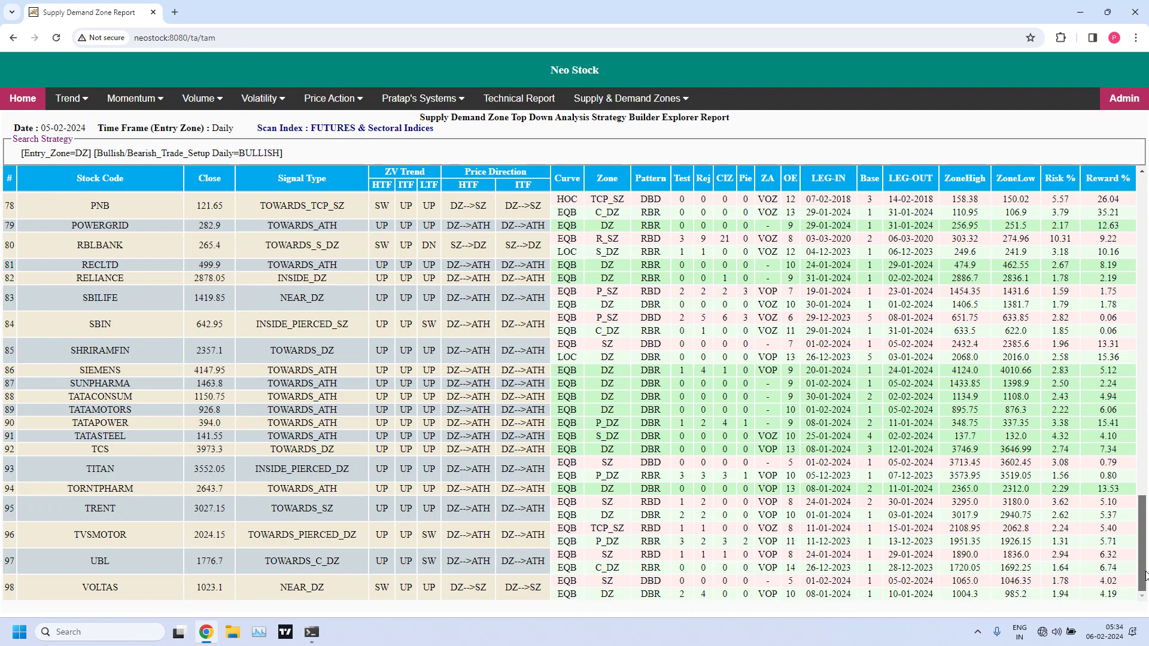
{"action": "key", "text": "Home"}
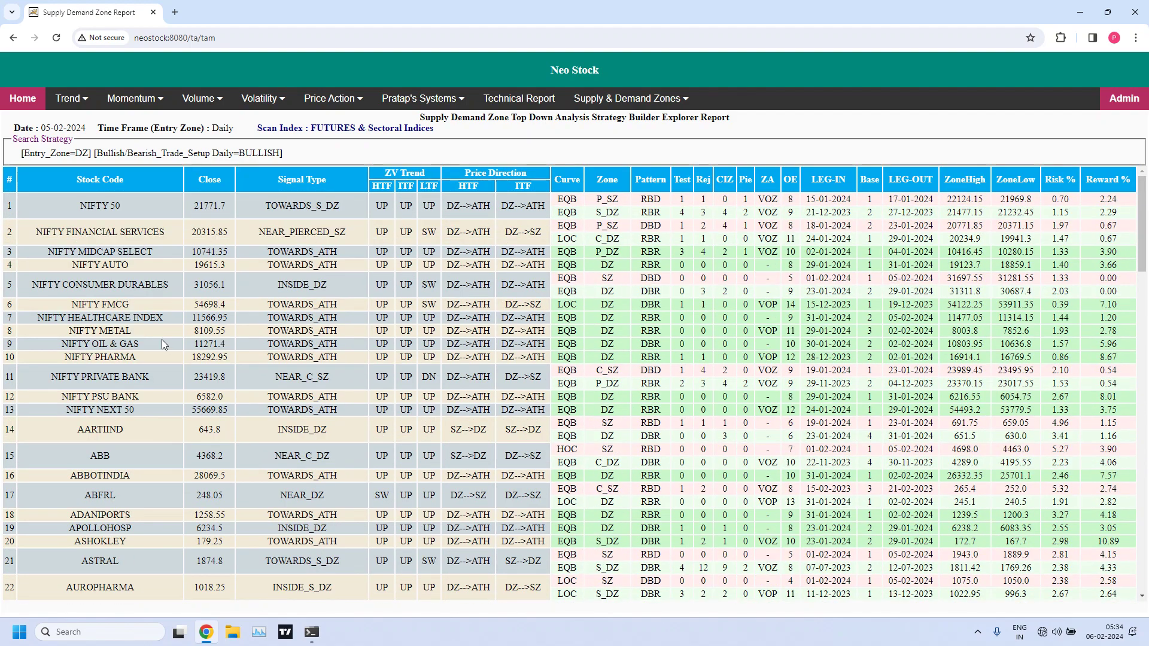
Return to the strategy builder form and set the Daily Test Count minimum and maximum to 0
{"action": "left_click", "coordinate": [15, 41]}
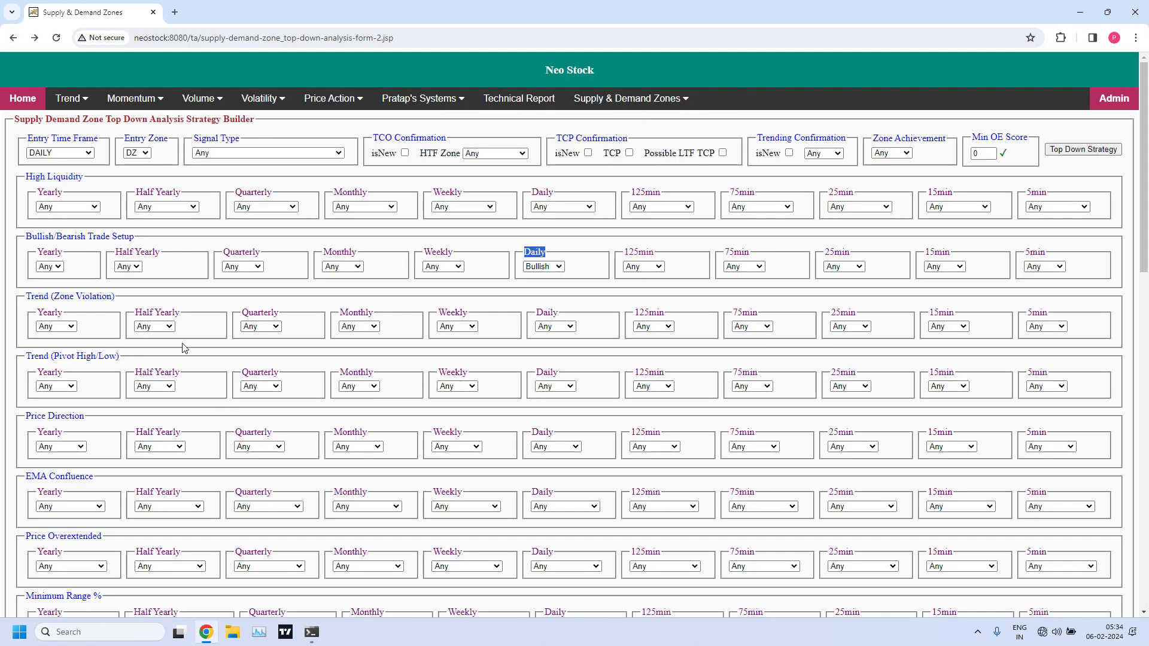
{"action": "left_click", "coordinate": [14, 456]}
{"action": "left_click_drag", "start_coordinate": [1146, 222], "coordinate": [1138, 331]}
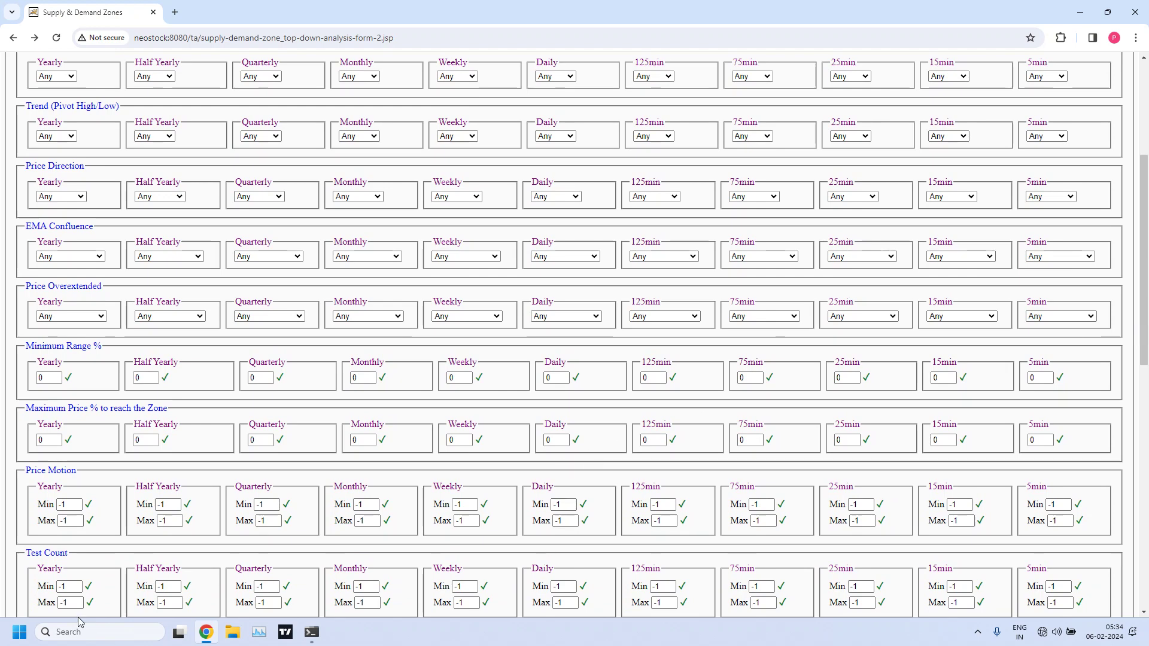
{"action": "left_click_drag", "start_coordinate": [26, 553], "coordinate": [69, 556]}
{"action": "double_click", "coordinate": [541, 569]}
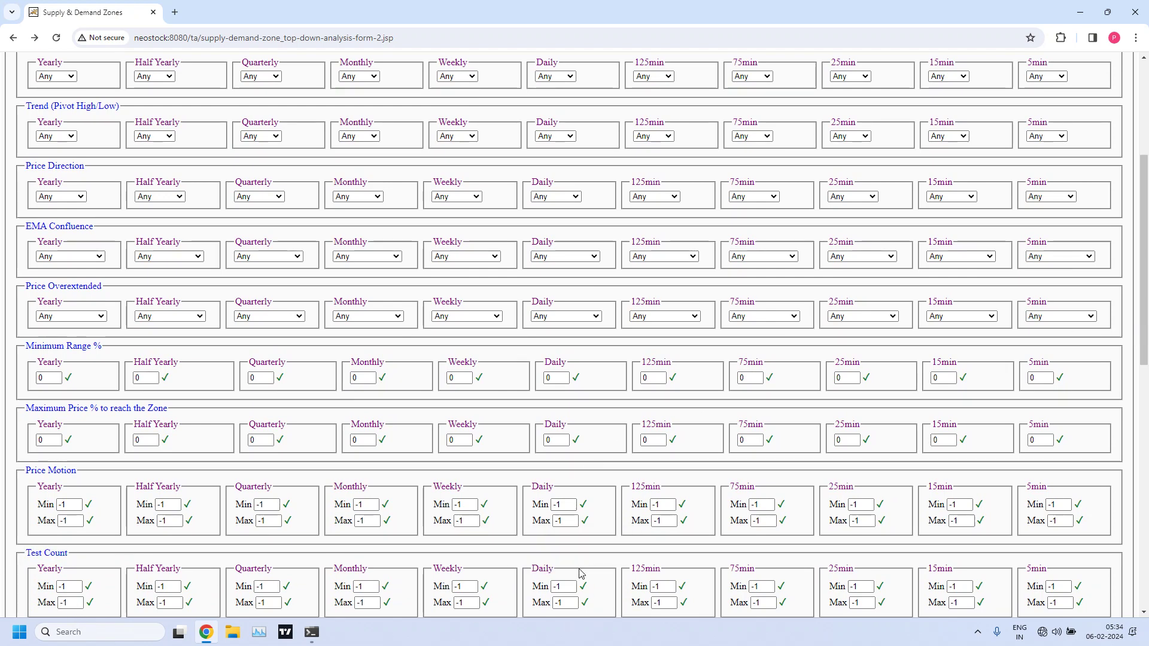
{"action": "left_click", "coordinate": [537, 586]}
{"action": "type", "text": "0"}
{"action": "left_click", "coordinate": [557, 603]}
{"action": "type", "text": "0"}
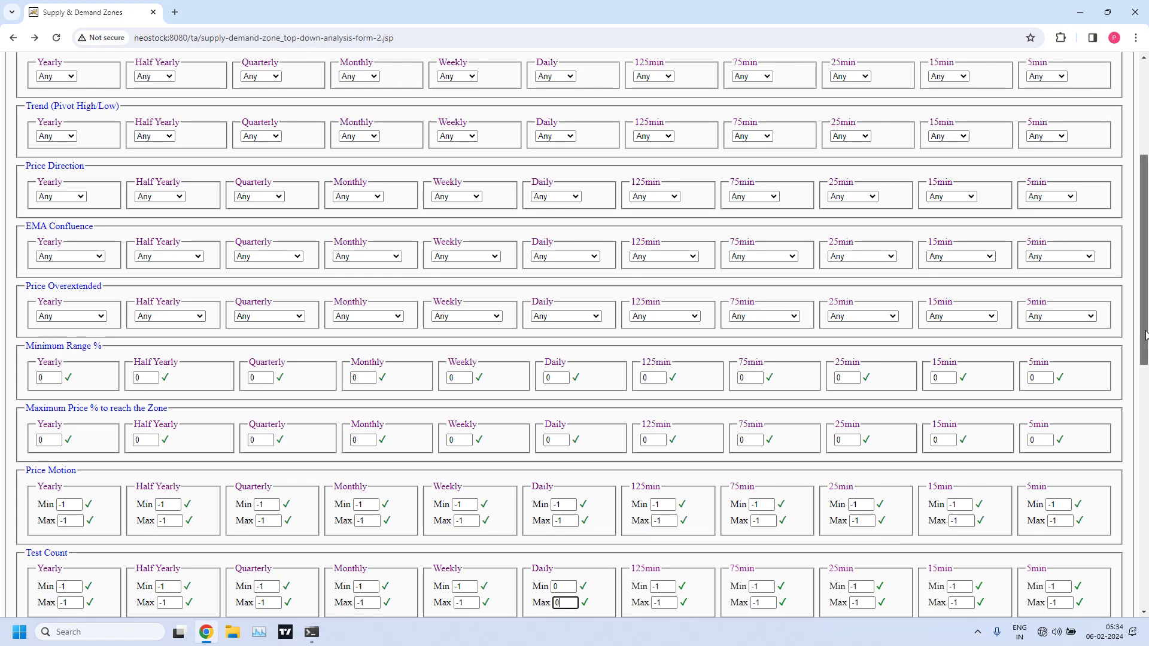
Look over the Rejection Count criteria and rerun the top-down strategy scan with the Daily test count filter
{"action": "left_click_drag", "start_coordinate": [1145, 335], "coordinate": [1145, 340]}
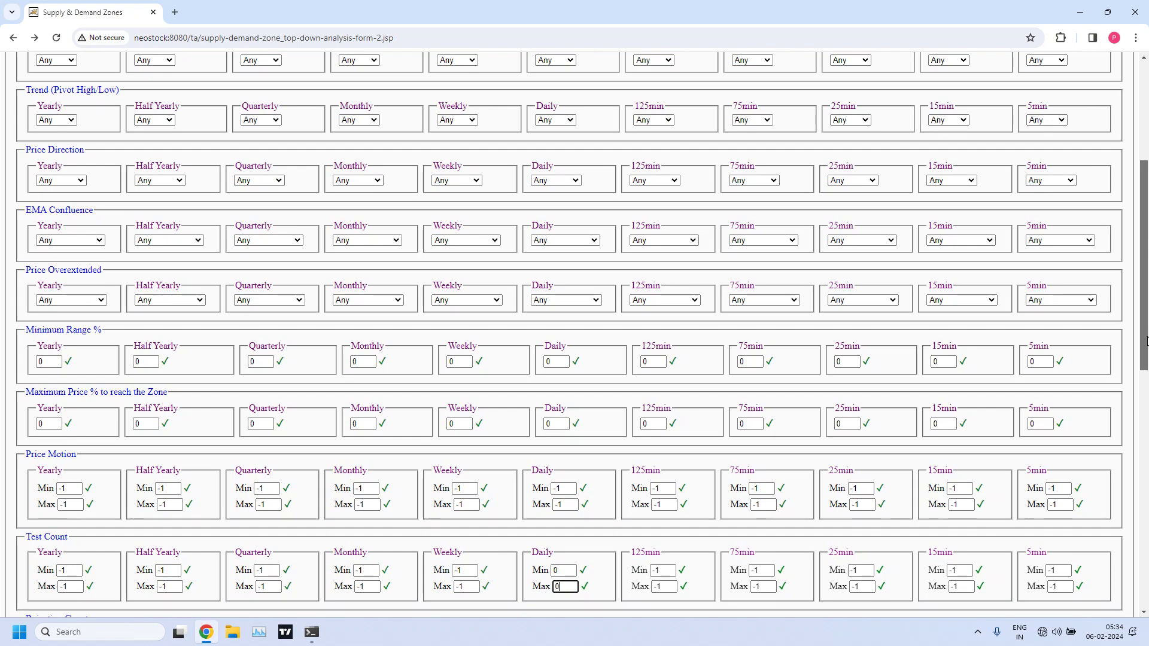
{"action": "left_click_drag", "start_coordinate": [1145, 341], "coordinate": [1146, 360]}
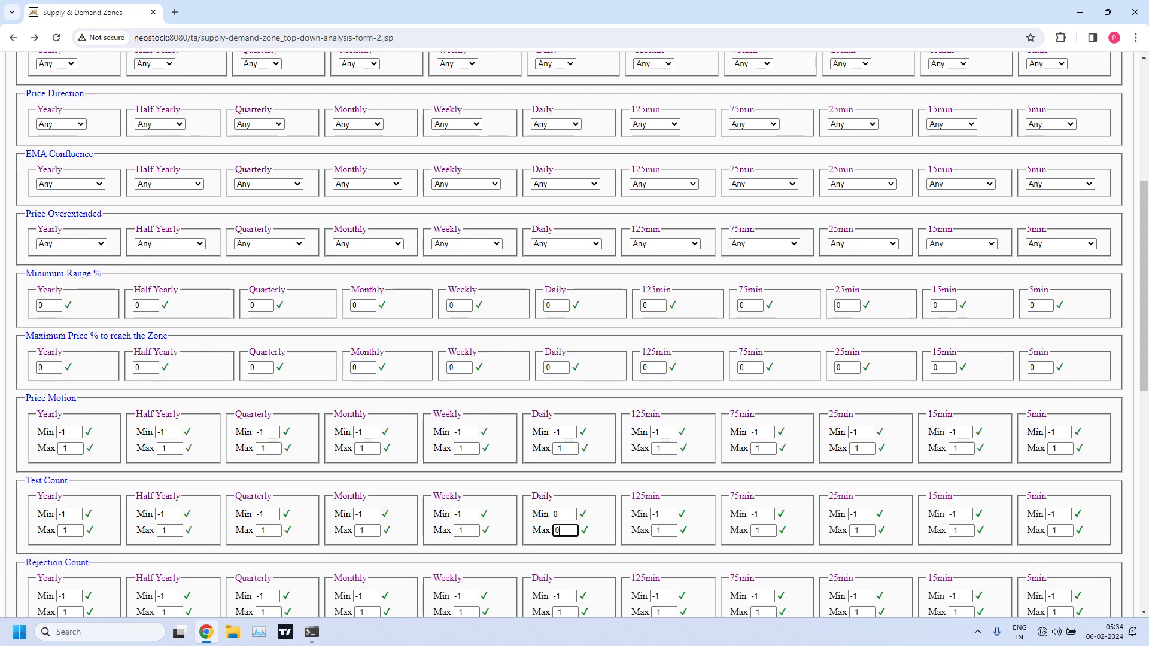
{"action": "left_click_drag", "start_coordinate": [29, 564], "coordinate": [108, 572]}
{"action": "left_click", "coordinate": [119, 569]}
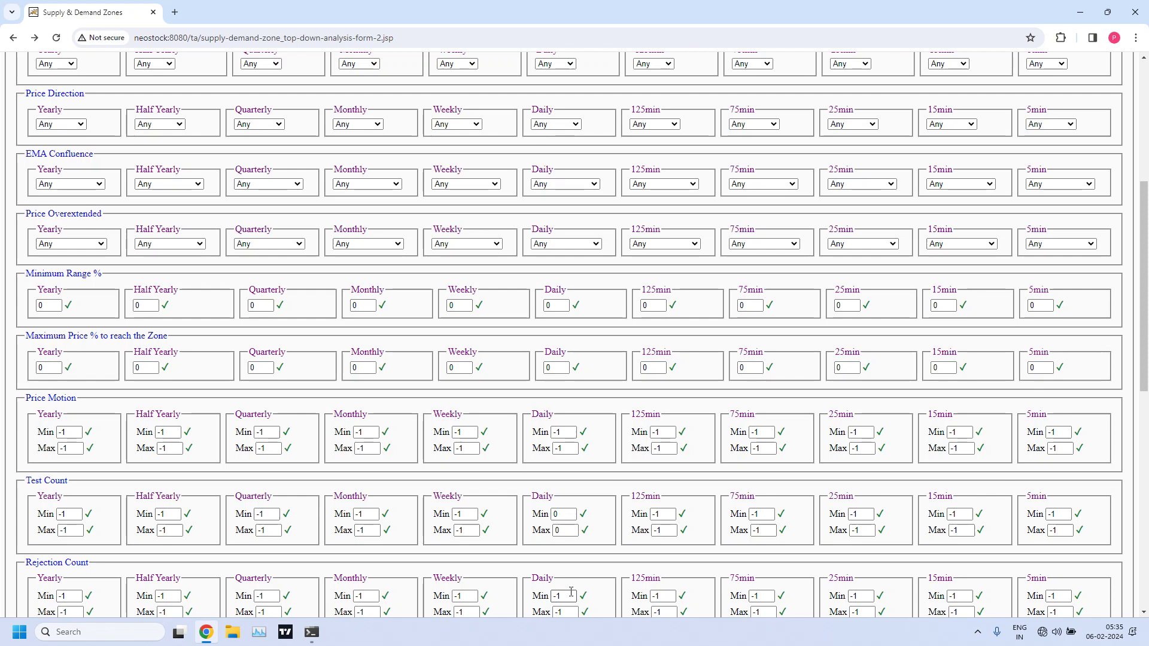
{"action": "left_click_drag", "start_coordinate": [1144, 378], "coordinate": [1147, 243]}
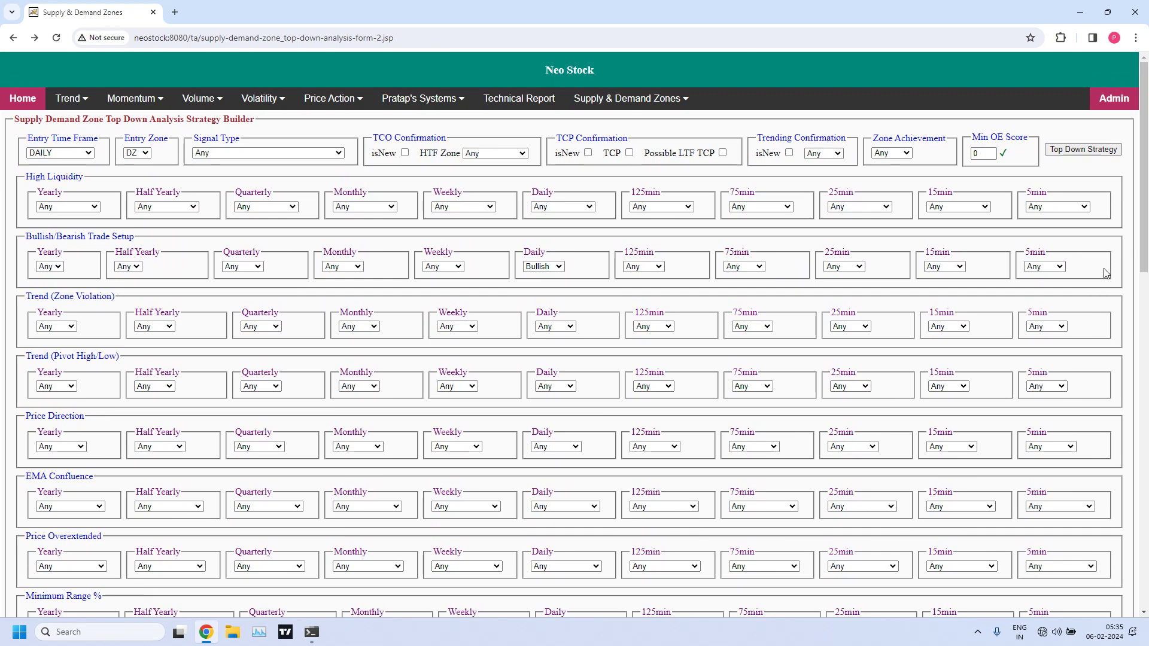
{"action": "left_click", "coordinate": [1083, 151]}
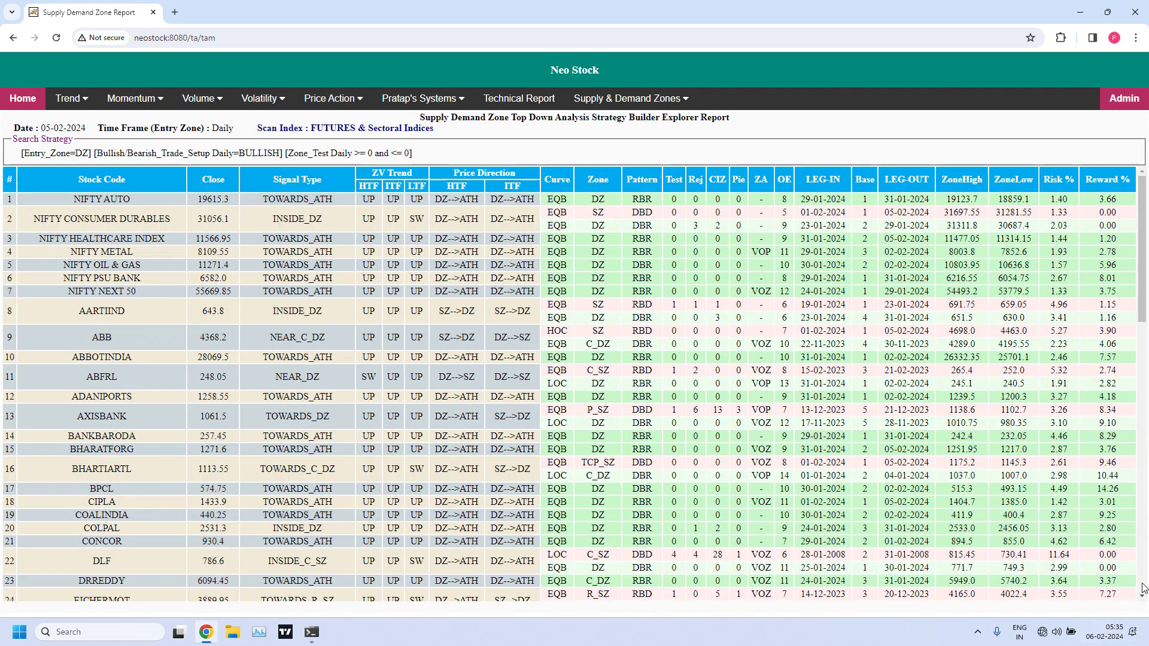
Look through all the stocks in the report filtered by zone test count
{"action": "scroll", "coordinate": [1143, 589], "scroll_direction": "down", "scroll_amount": 6}
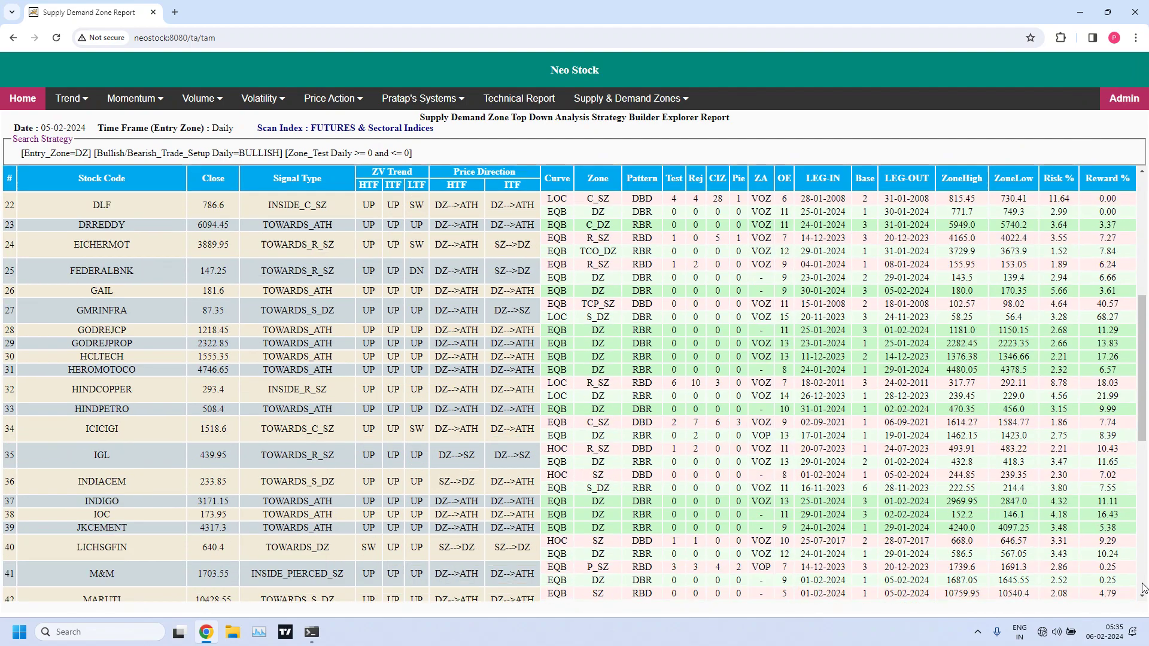
{"action": "scroll", "coordinate": [1144, 589], "scroll_direction": "down", "scroll_amount": 6}
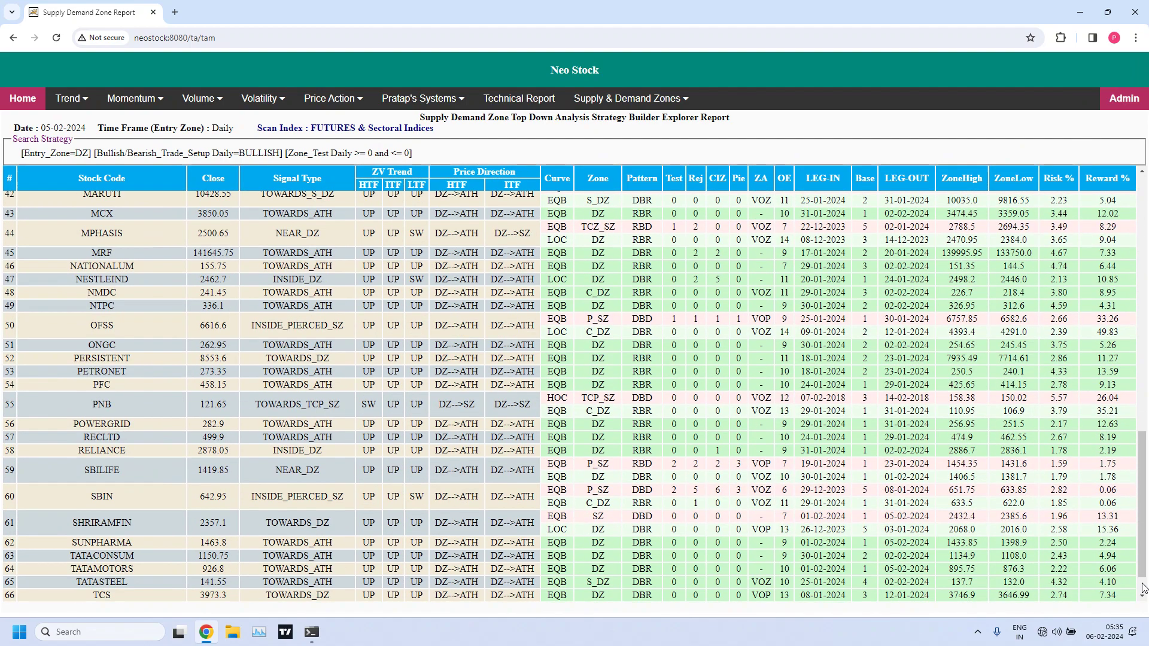
{"action": "scroll", "coordinate": [1144, 589], "scroll_direction": "down", "scroll_amount": 2}
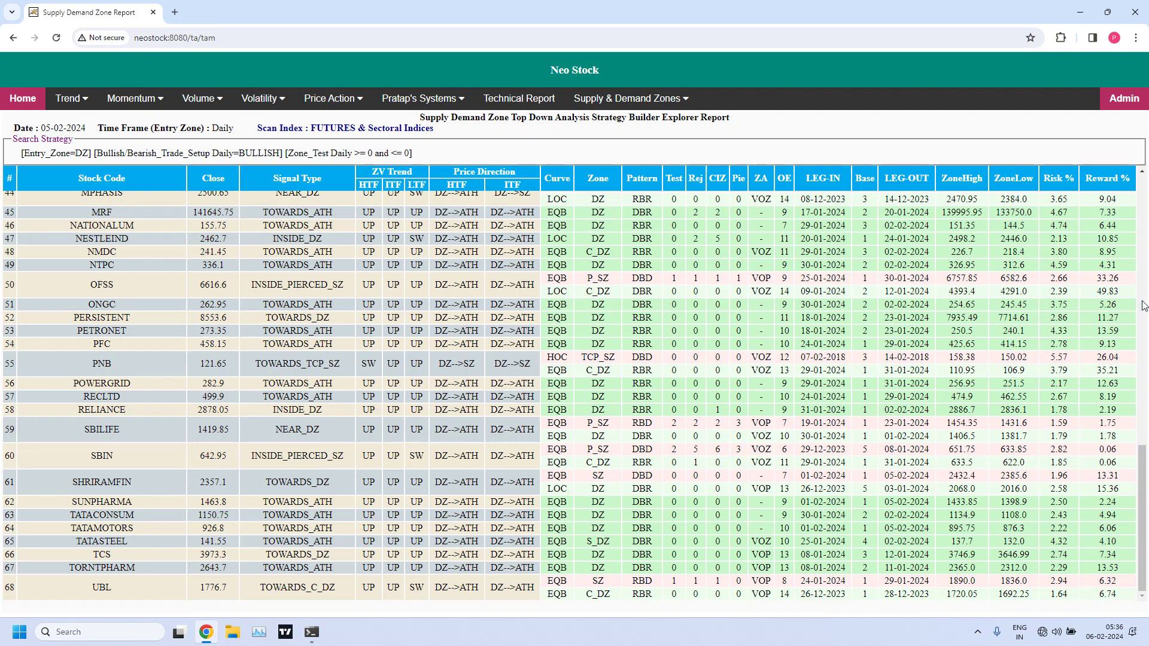
{"action": "scroll", "coordinate": [1144, 190], "scroll_direction": "up", "scroll_amount": 10}
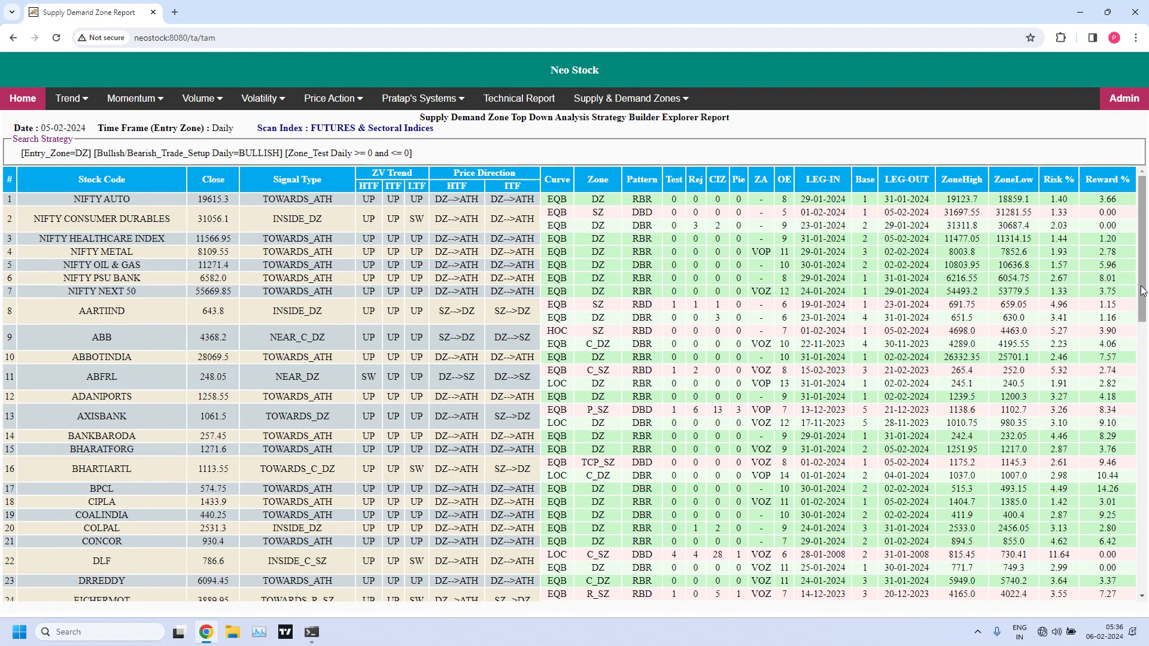
{"action": "left_click_drag", "start_coordinate": [1142, 296], "coordinate": [1138, 571]}
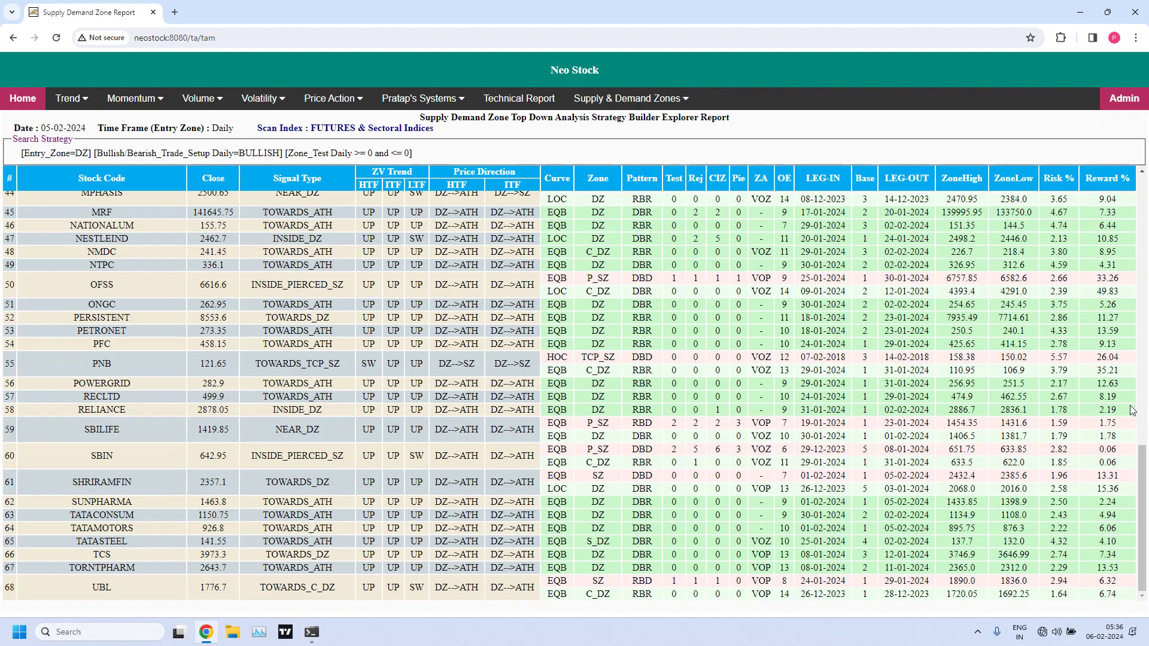
{"action": "left_click_drag", "start_coordinate": [1140, 496], "coordinate": [1146, 217]}
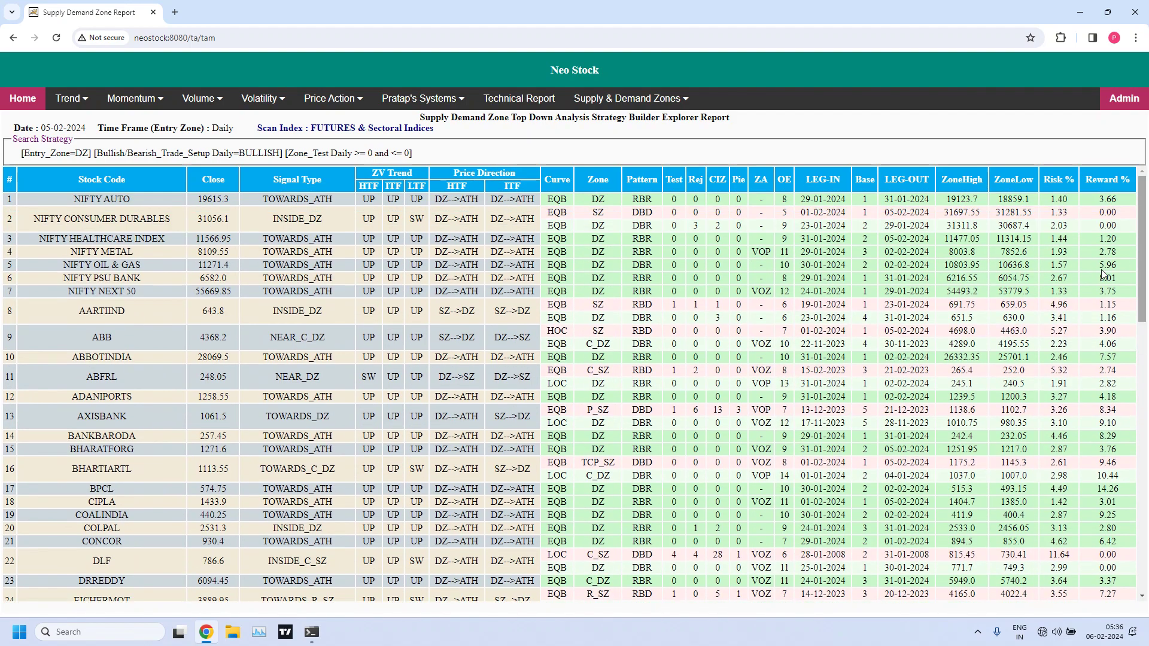
Compare the Risk % and Reward % columns for the stocks in the filtered report
{"action": "left_click_drag", "start_coordinate": [1086, 179], "coordinate": [1135, 185]}
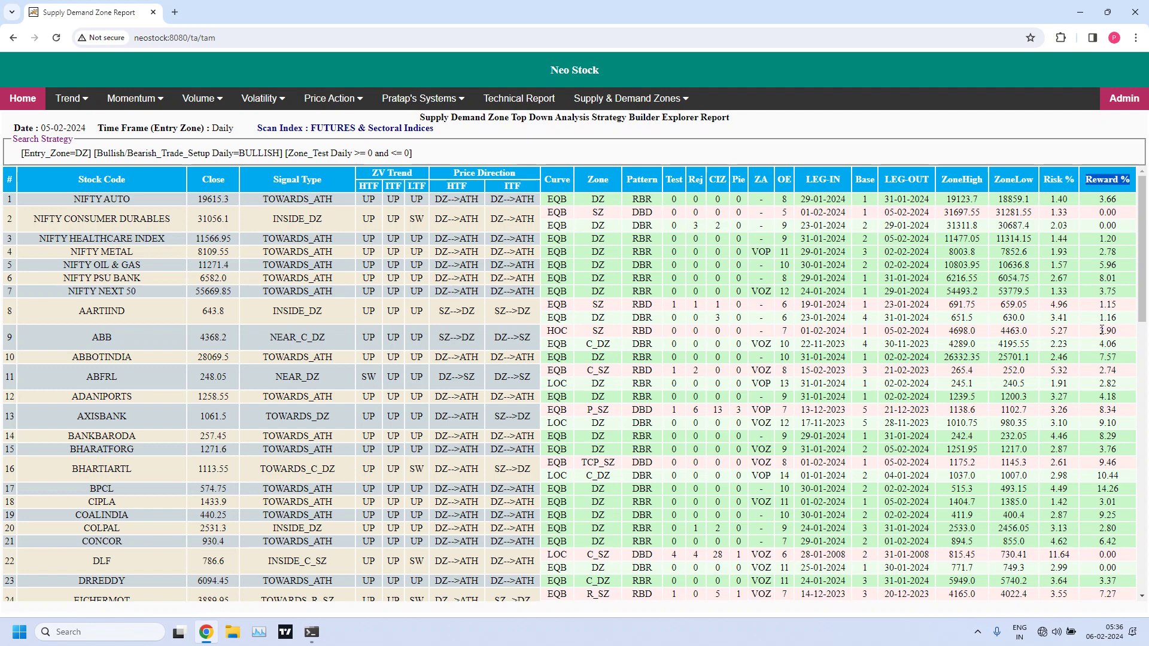
{"action": "left_click", "coordinate": [1053, 238]}
{"action": "left_click_drag", "start_coordinate": [1045, 178], "coordinate": [1074, 179]}
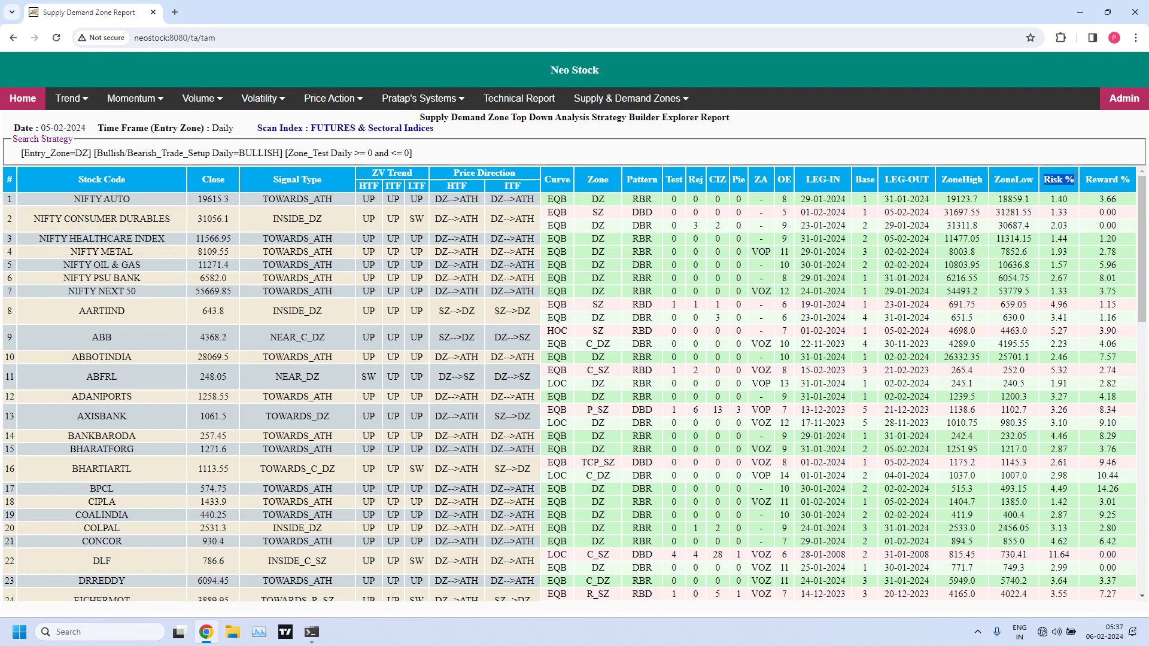
{"action": "left_click", "coordinate": [1063, 193]}
{"action": "left_click_drag", "start_coordinate": [1084, 180], "coordinate": [1135, 184]}
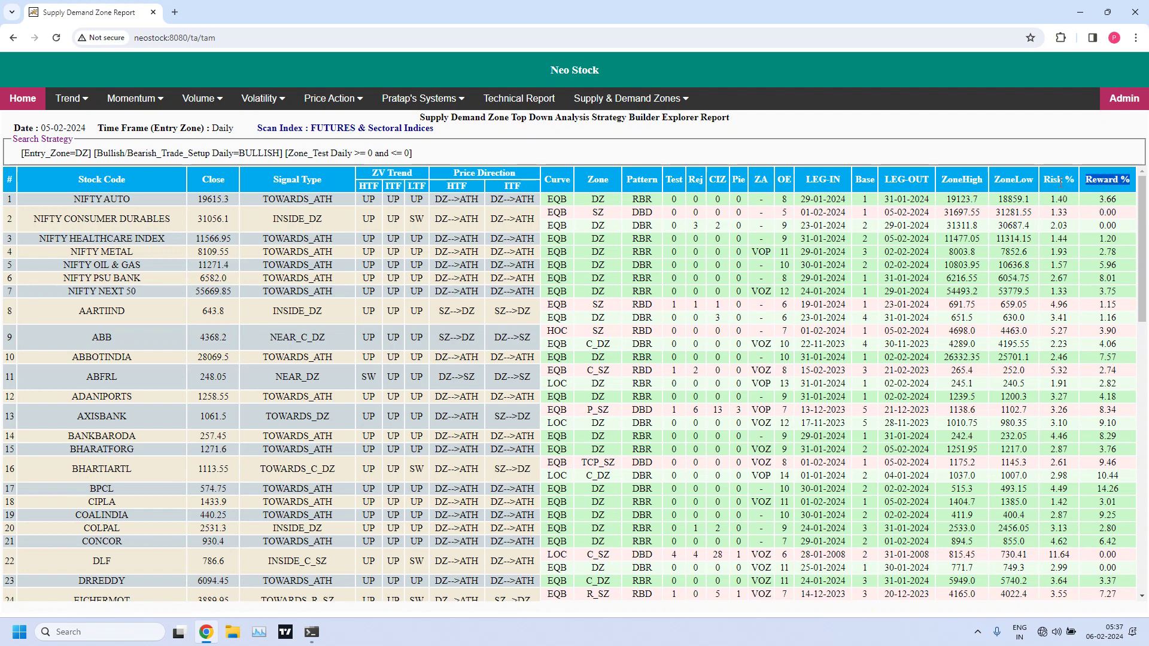
{"action": "left_click_drag", "start_coordinate": [1051, 179], "coordinate": [1075, 180]}
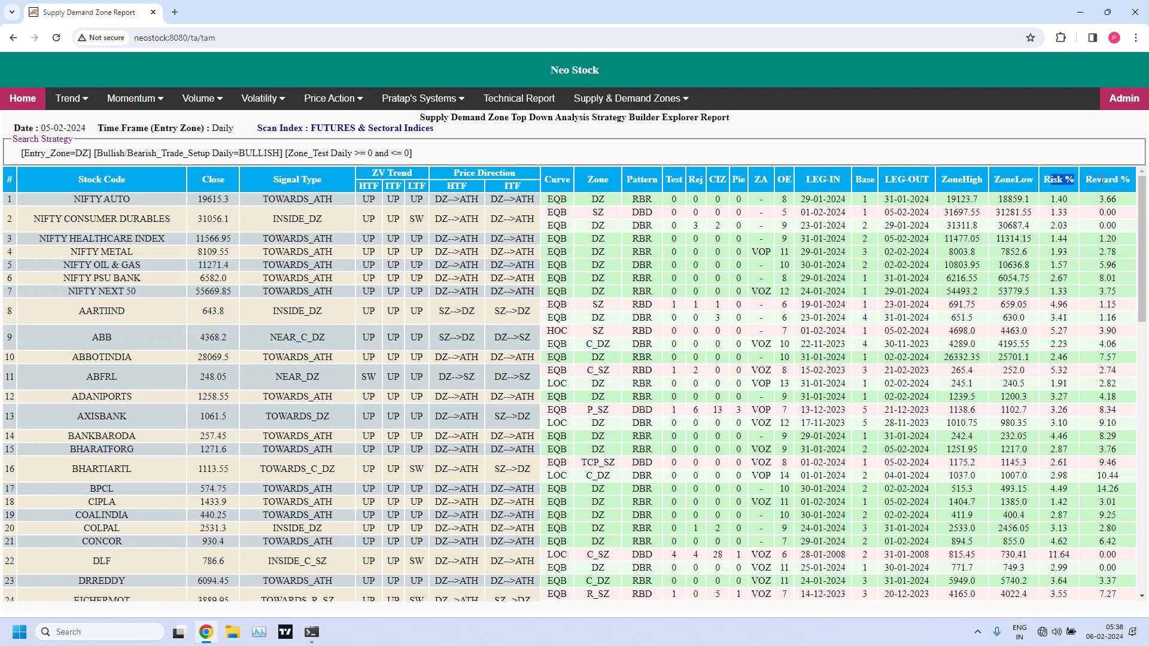
{"action": "left_click_drag", "start_coordinate": [1085, 180], "coordinate": [1128, 182]}
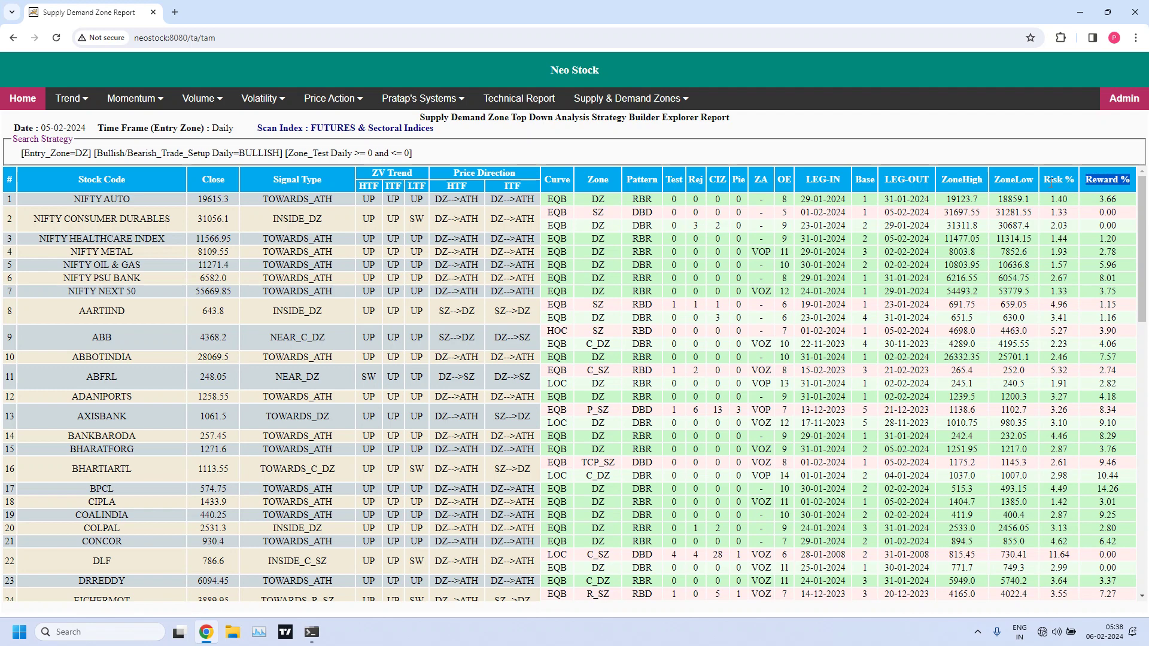
Return to the strategy builder form, set the Daily Minimum Range % to 5, and rerun the top-down strategy scan
{"action": "left_click_drag", "start_coordinate": [1050, 180], "coordinate": [1071, 182]}
{"action": "left_click", "coordinate": [13, 37]}
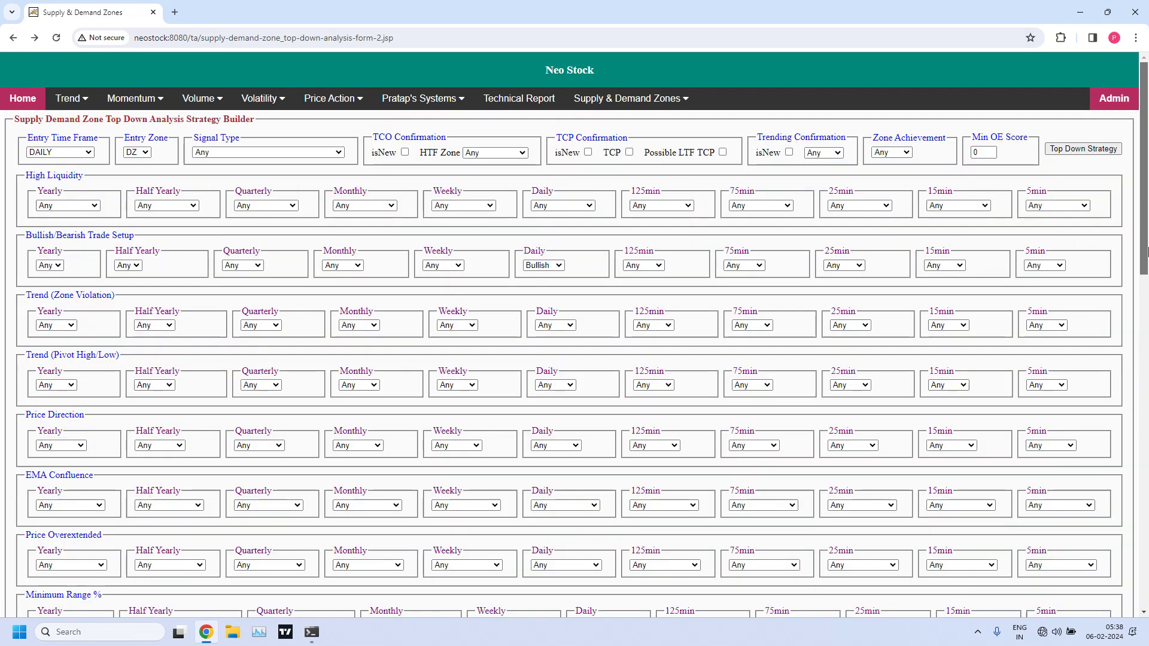
{"action": "scroll", "coordinate": [1147, 250], "scroll_direction": "down", "scroll_amount": 1}
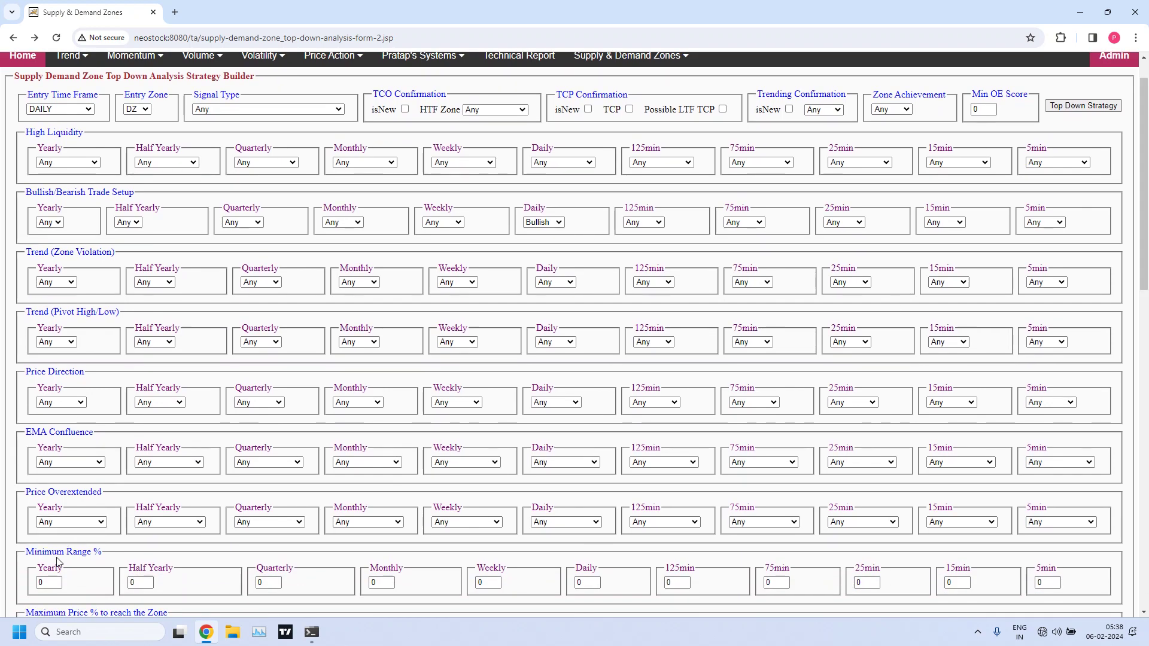
{"action": "left_click_drag", "start_coordinate": [26, 551], "coordinate": [108, 553]}
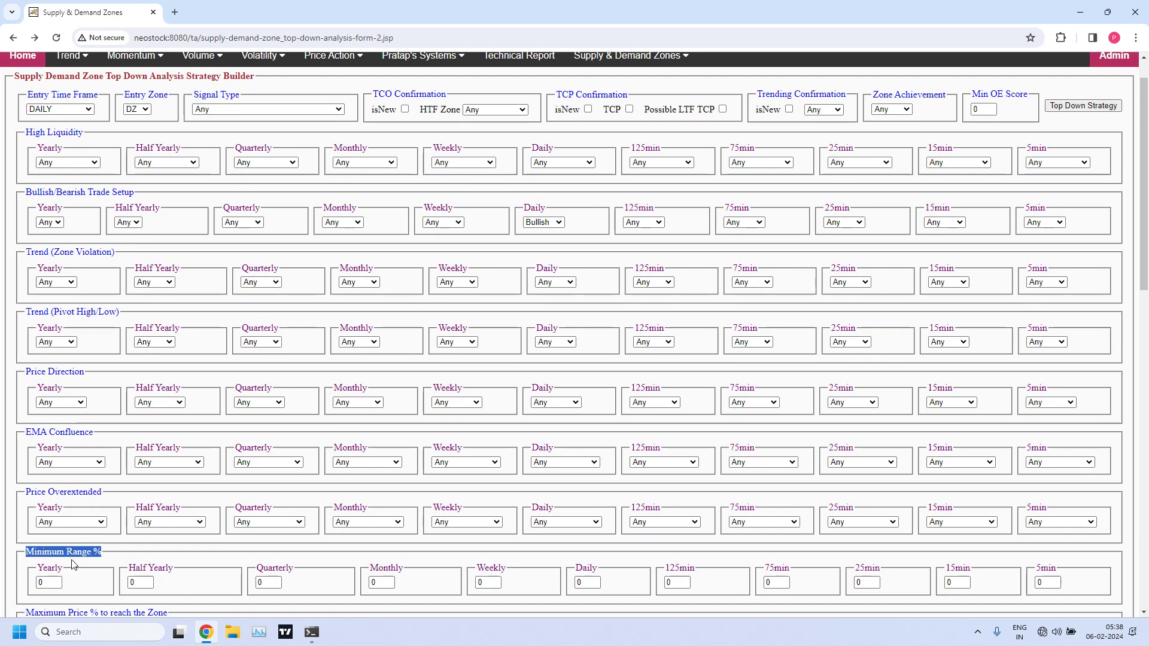
{"action": "left_click", "coordinate": [137, 553]}
{"action": "left_click", "coordinate": [587, 581]}
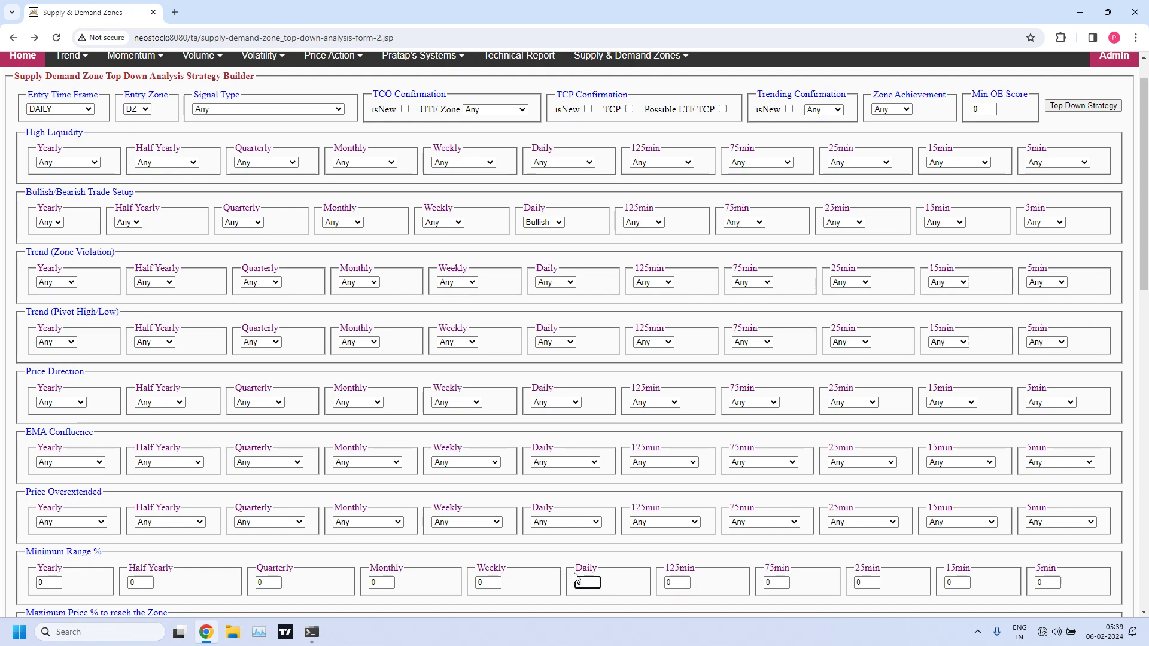
{"action": "left_click_drag", "start_coordinate": [588, 582], "coordinate": [559, 580]}
{"action": "scroll", "coordinate": [1022, 326], "scroll_direction": "up", "scroll_amount": 1}
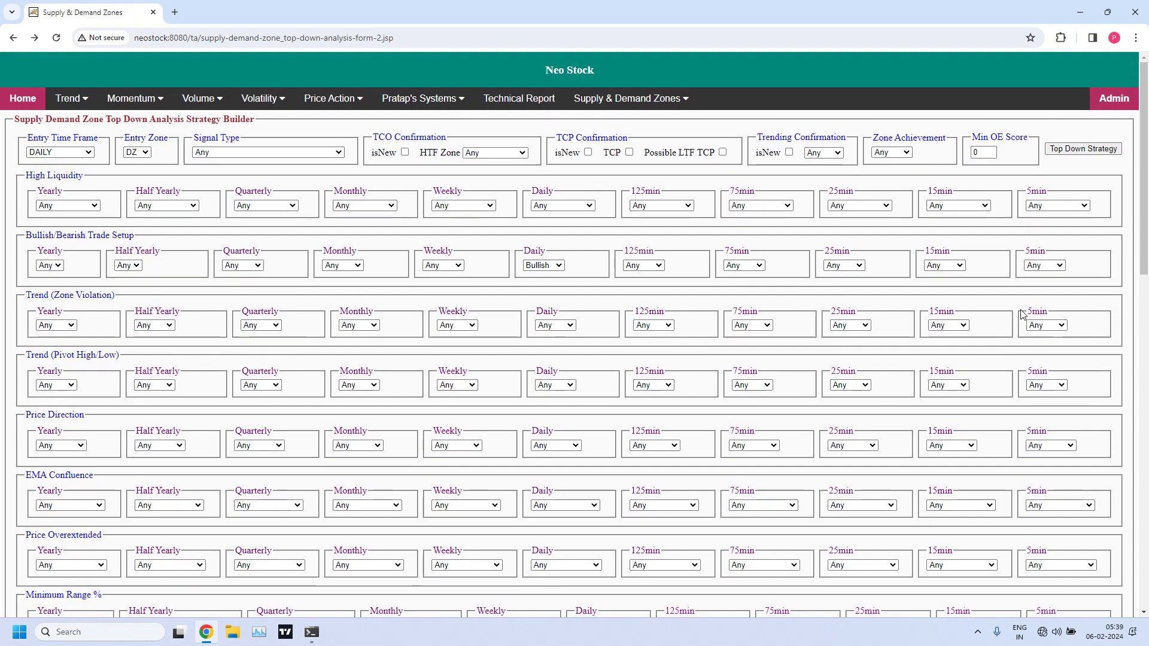
{"action": "left_click", "coordinate": [1096, 157]}
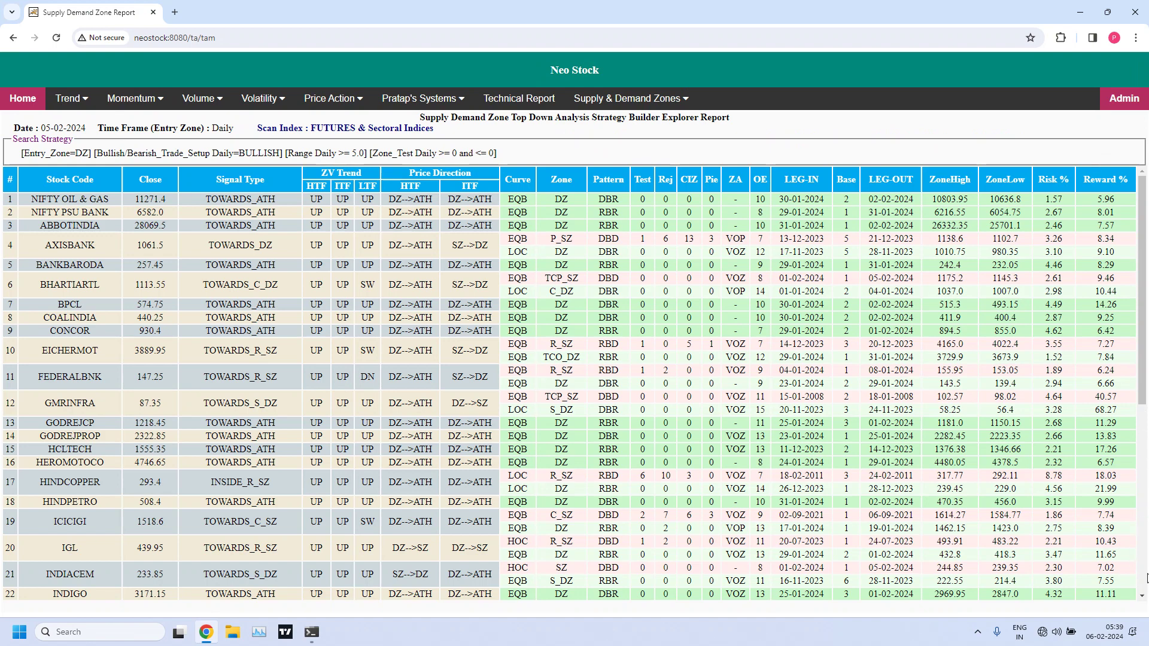
{"action": "left_click", "coordinate": [1143, 579]}
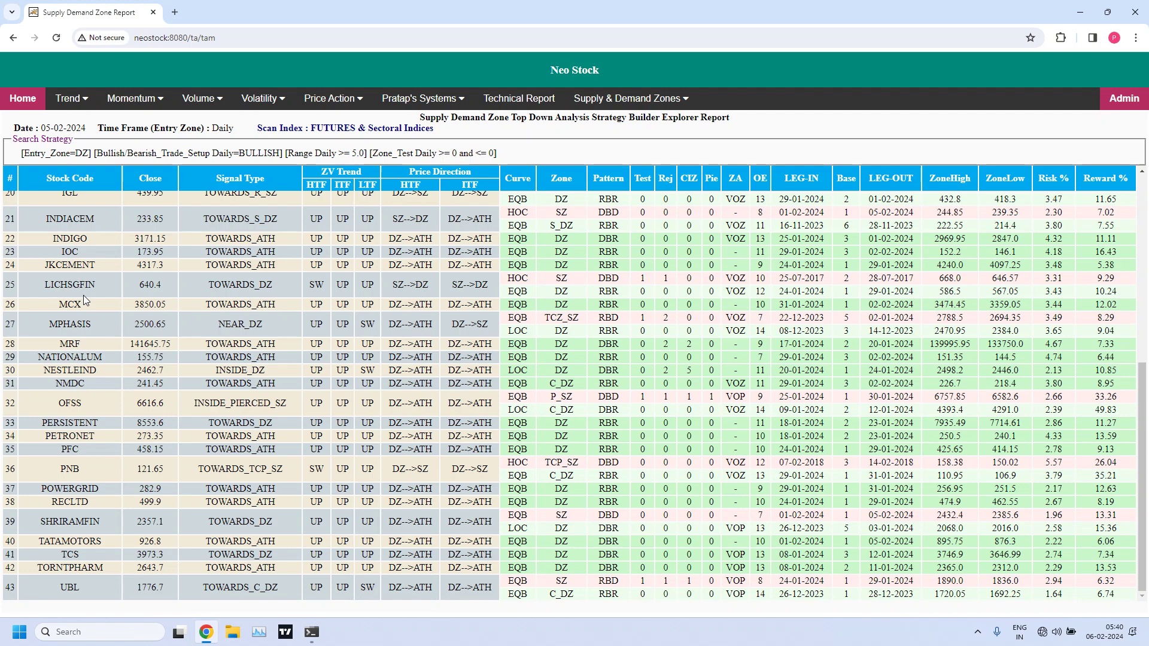
Go back to the form, set the Daily Maximum Price % to reach the Zone to 1, and rerun the scan
{"action": "left_click", "coordinate": [16, 41]}
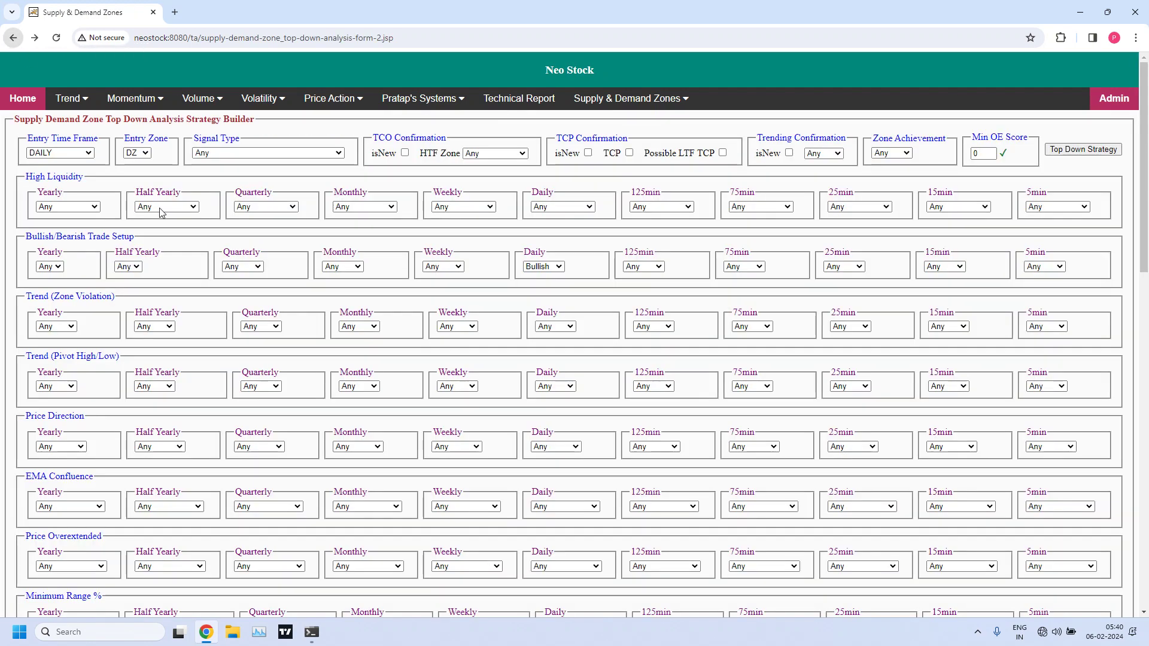
{"action": "left_click_drag", "start_coordinate": [1140, 252], "coordinate": [1145, 281]}
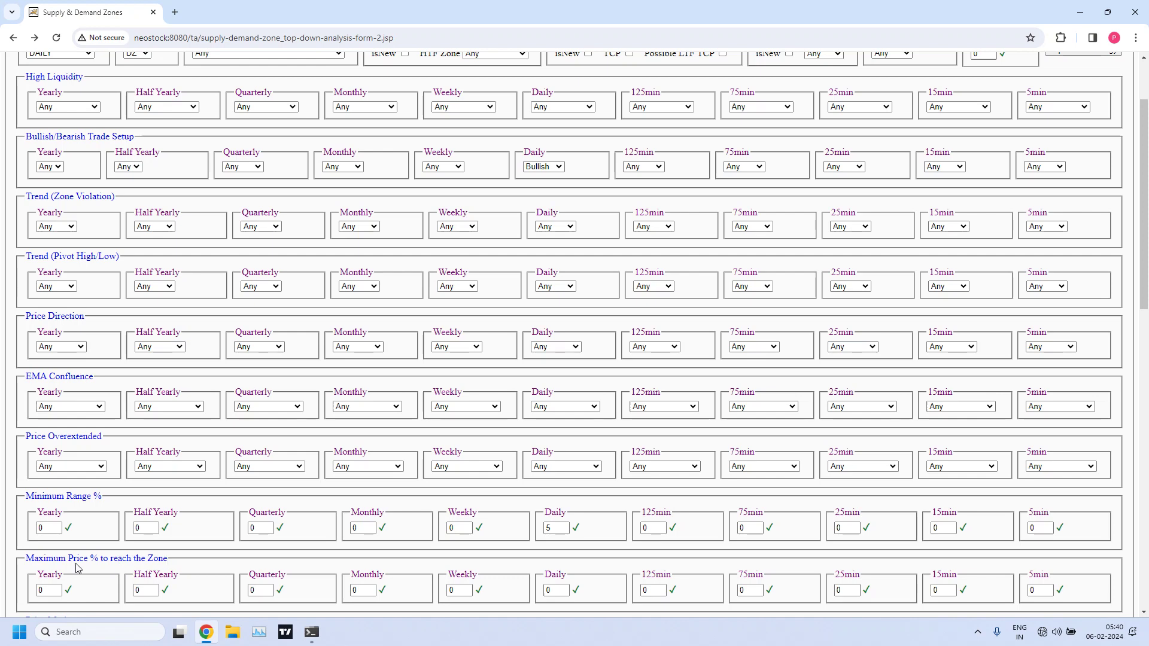
{"action": "left_click_drag", "start_coordinate": [26, 557], "coordinate": [167, 558]}
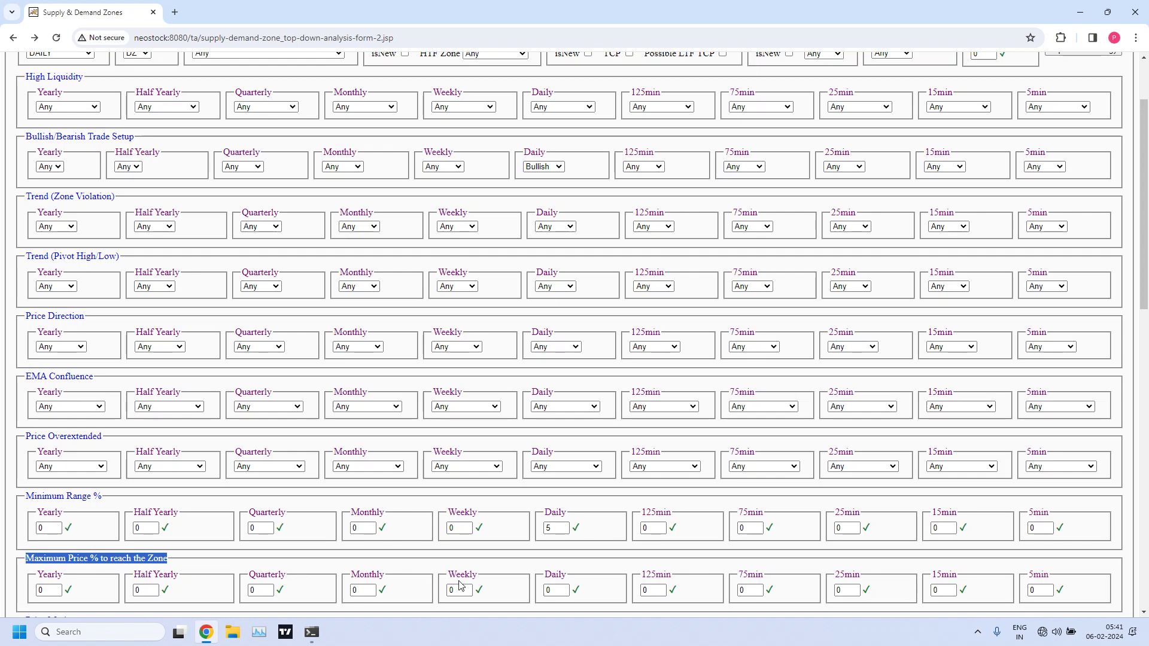
{"action": "double_click", "coordinate": [548, 575]}
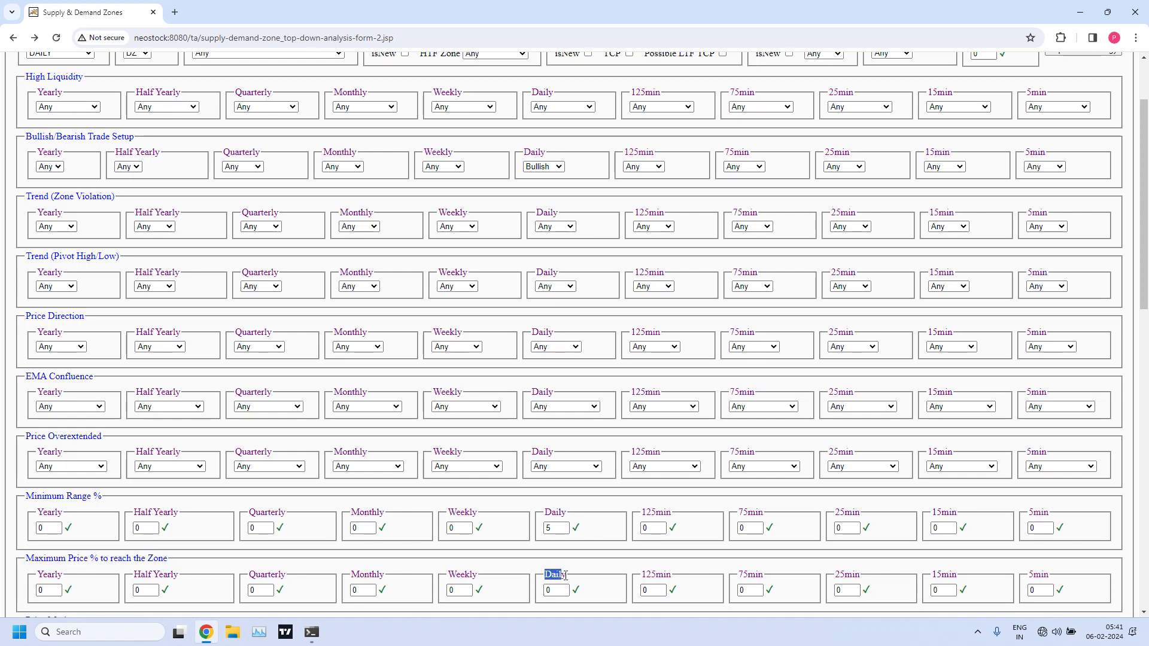
{"action": "left_click", "coordinate": [548, 591]}
{"action": "double_click", "coordinate": [548, 591]}
{"action": "type", "text": "1"}
{"action": "left_click_drag", "start_coordinate": [1147, 311], "coordinate": [1147, 274]}
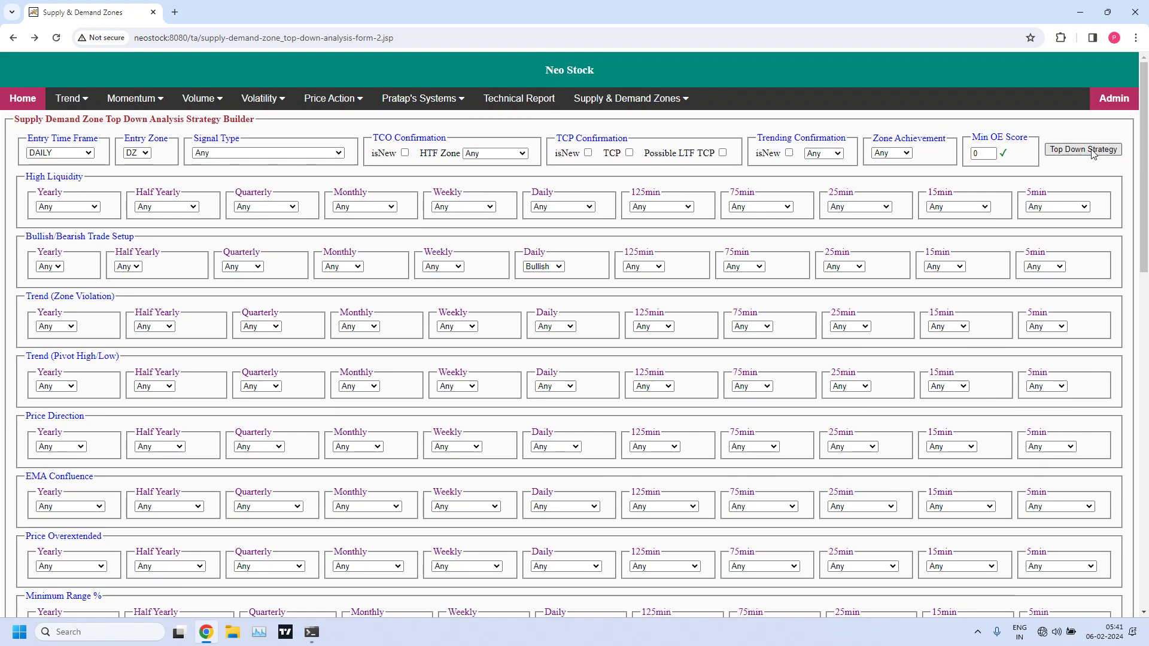
{"action": "left_click", "coordinate": [1090, 150]}
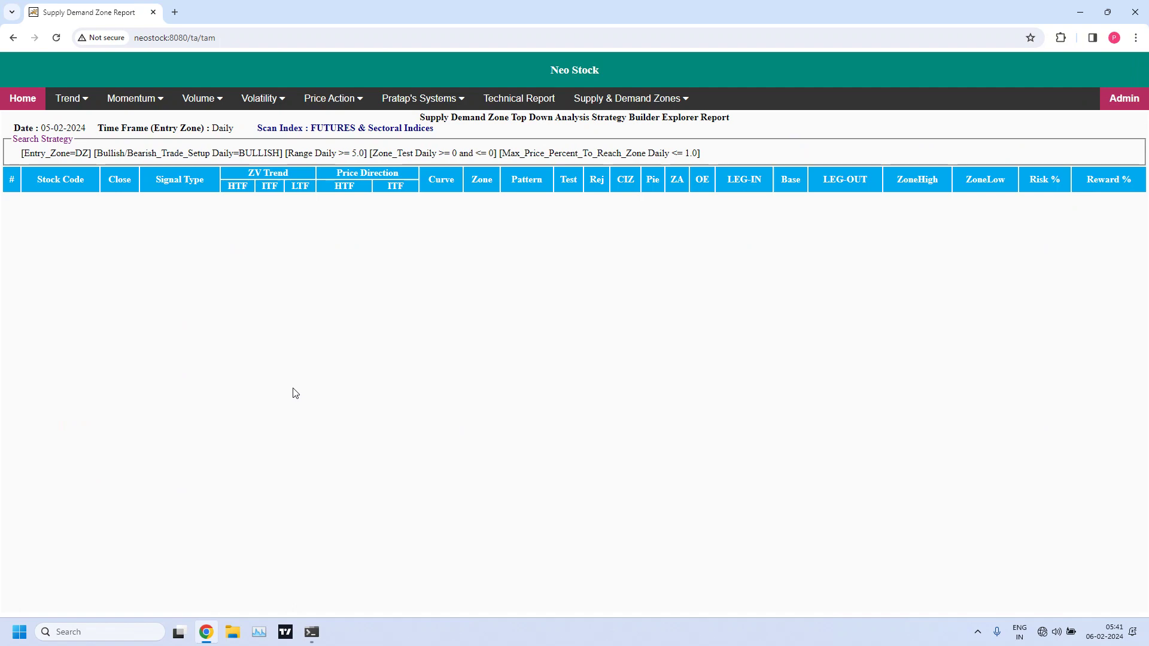
Return to the form, raise the Daily Maximum Price % to reach the Zone to 2, and rerun the scan
{"action": "left_click", "coordinate": [13, 38]}
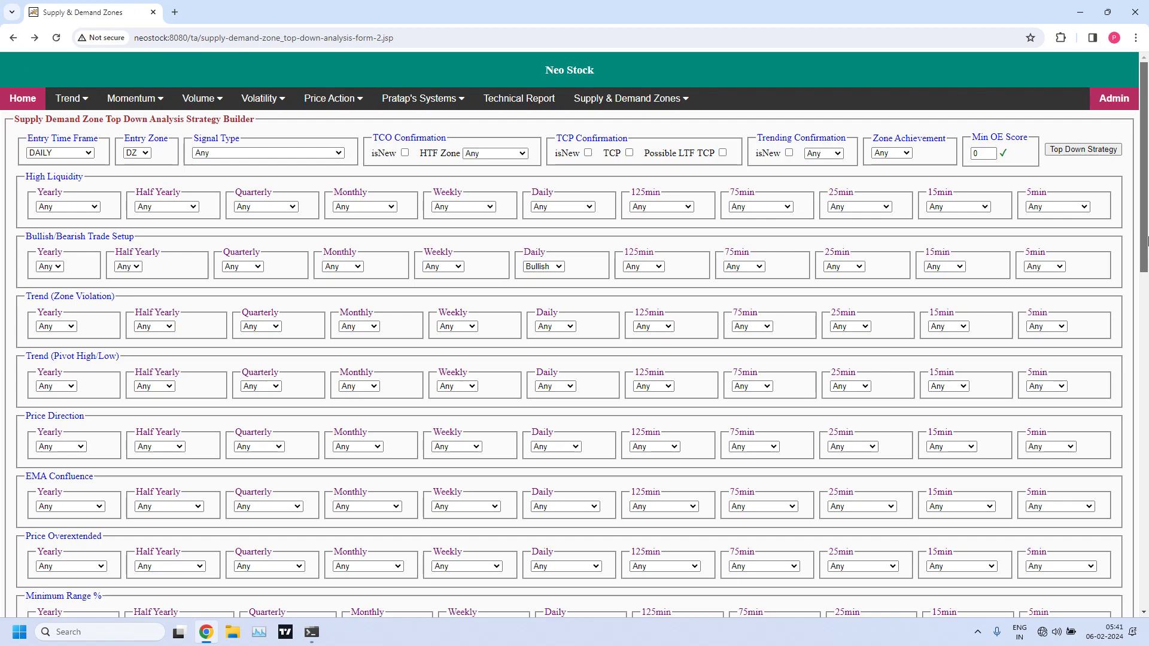
{"action": "left_click_drag", "start_coordinate": [1146, 240], "coordinate": [1147, 266]}
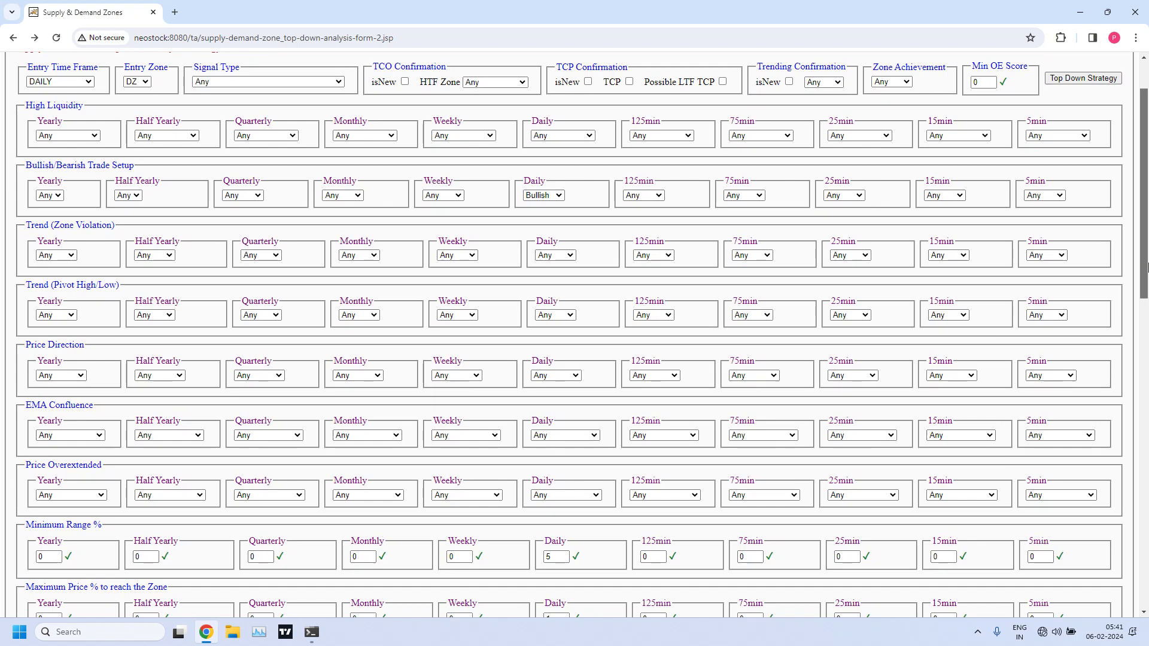
{"action": "left_click_drag", "start_coordinate": [1147, 266], "coordinate": [1146, 272]}
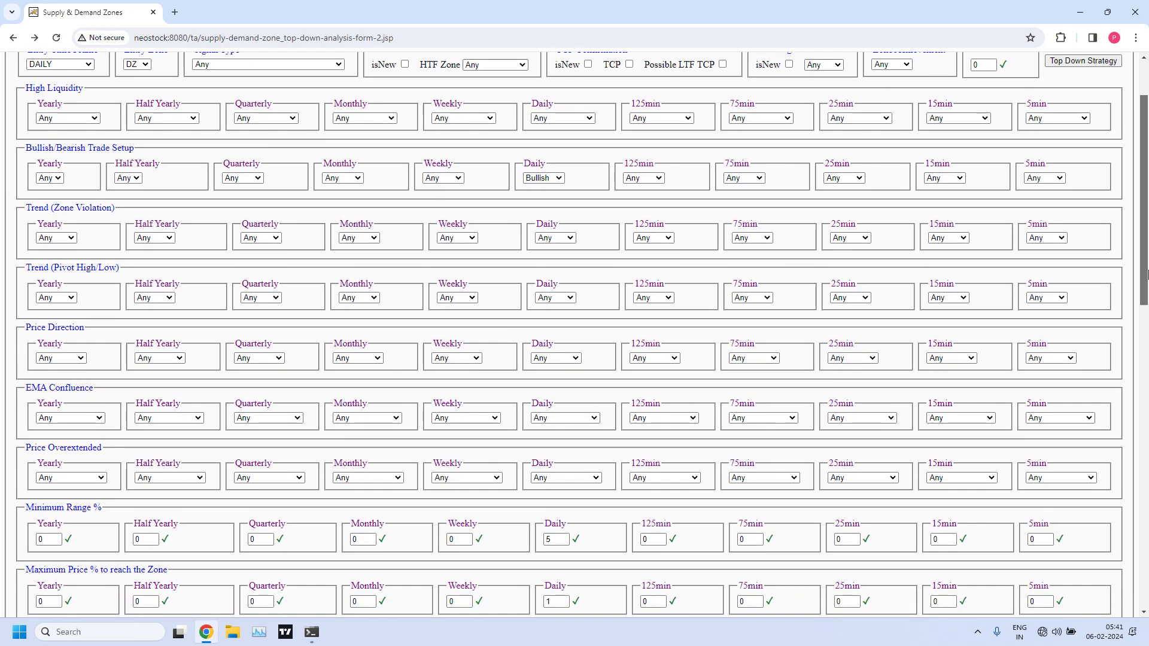
{"action": "double_click", "coordinate": [551, 601]}
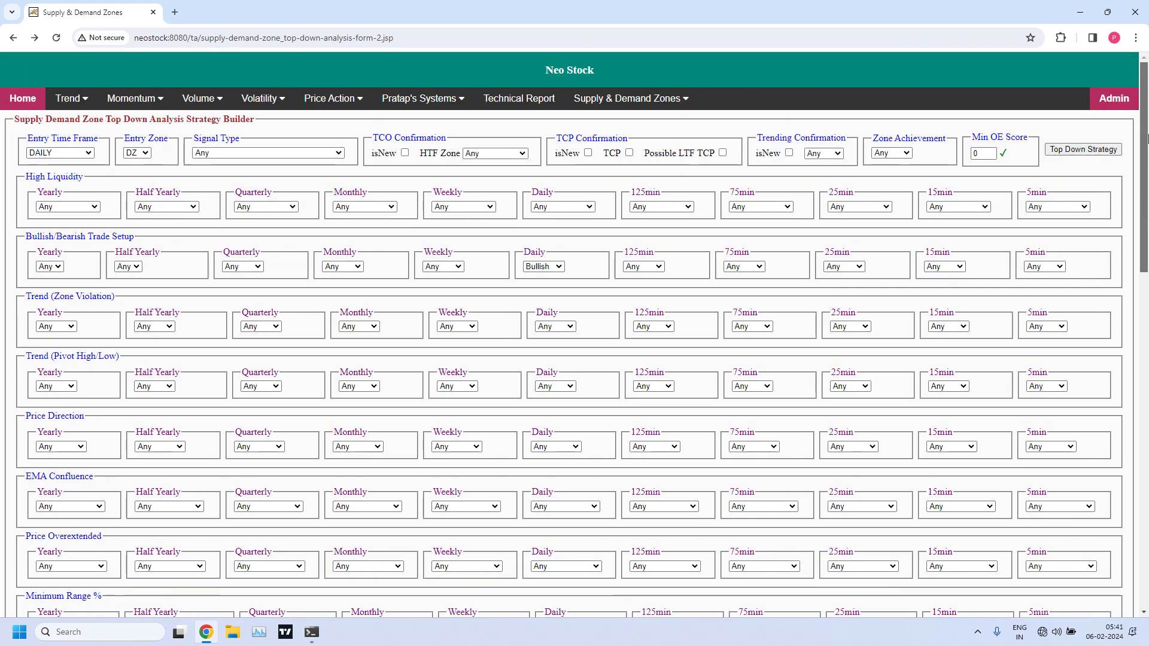
{"action": "scroll", "coordinate": [1144, 221], "scroll_direction": "up", "scroll_amount": 2}
{"action": "left_click", "coordinate": [1077, 150]}
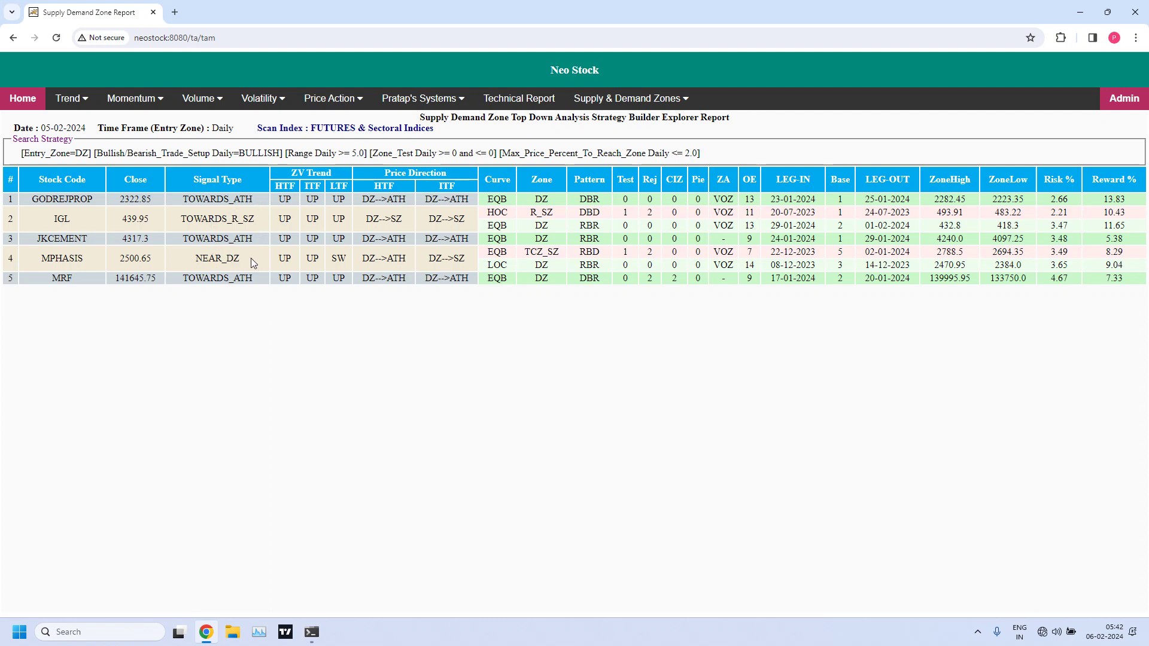
Examine the Signal Type and Price Direction columns of the report, including the MRF and MPHASIS rows
{"action": "double_click", "coordinate": [206, 179]}
{"action": "left_click_drag", "start_coordinate": [229, 180], "coordinate": [245, 183]}
{"action": "left_click_drag", "start_coordinate": [183, 279], "coordinate": [255, 281]}
{"action": "left_click", "coordinate": [261, 275]}
{"action": "left_click_drag", "start_coordinate": [387, 174], "coordinate": [449, 177]}
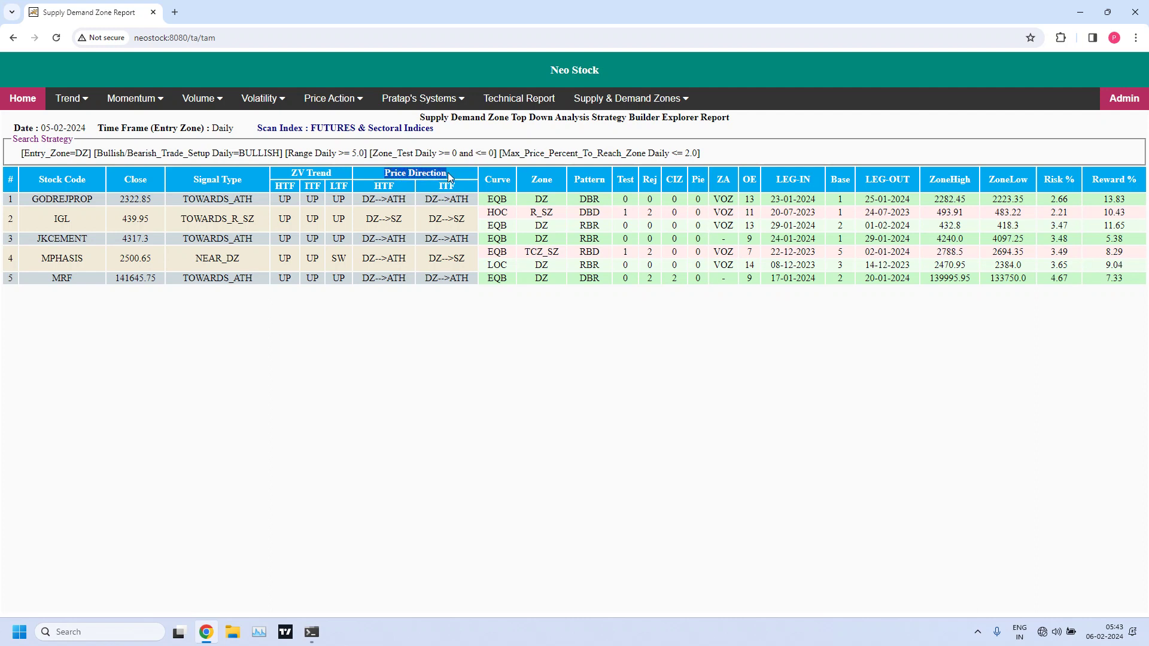
{"action": "left_click", "coordinate": [453, 182]}
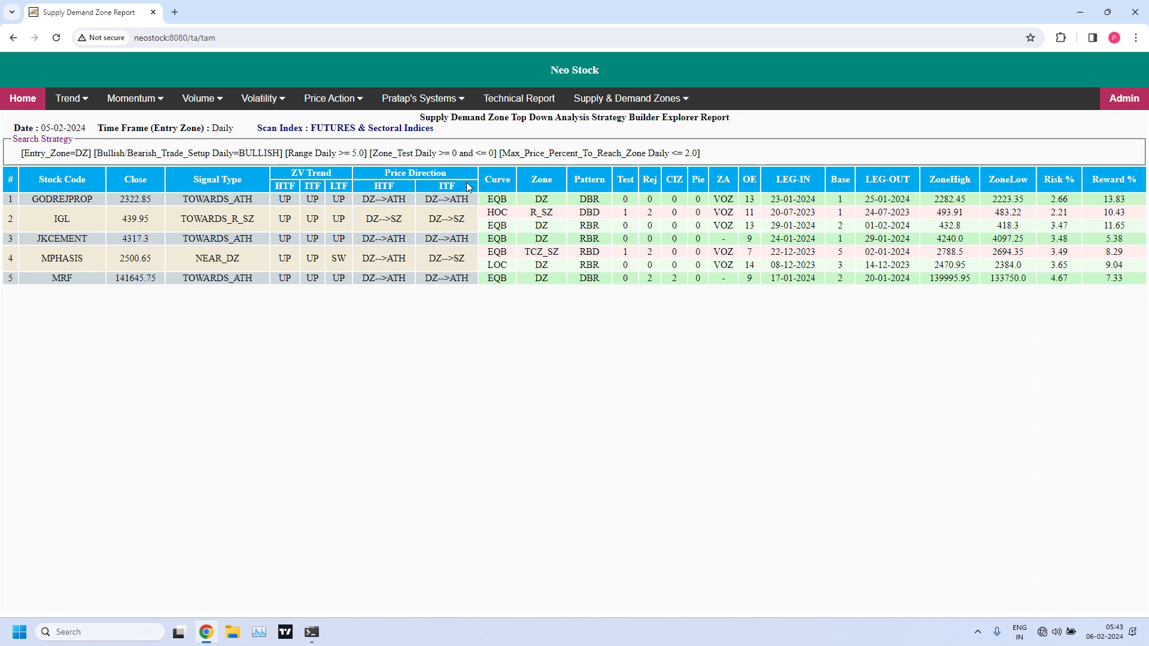
{"action": "left_click_drag", "start_coordinate": [195, 179], "coordinate": [245, 179]}
{"action": "left_click_drag", "start_coordinate": [195, 259], "coordinate": [244, 258]}
{"action": "left_click", "coordinate": [252, 262]}
Go back to the builder, set the Daily Maximum Price % to reach the Zone to 3, and run the strategy again
{"action": "left_click", "coordinate": [13, 43]}
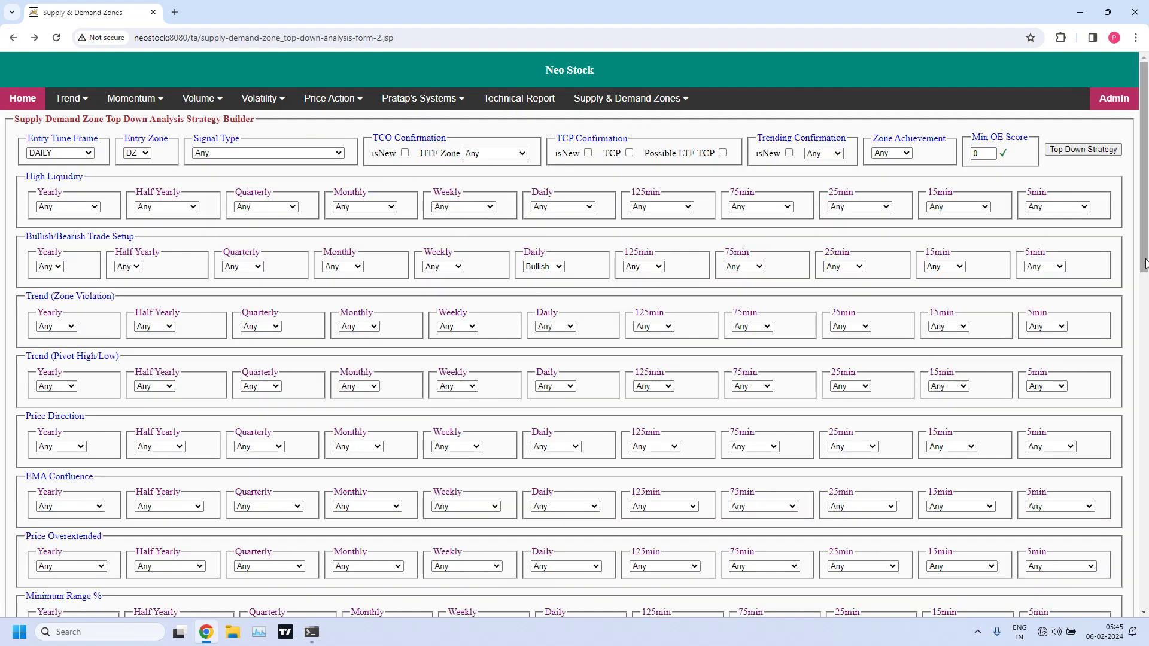
{"action": "scroll", "coordinate": [1145, 272], "scroll_direction": "down", "scroll_amount": 2}
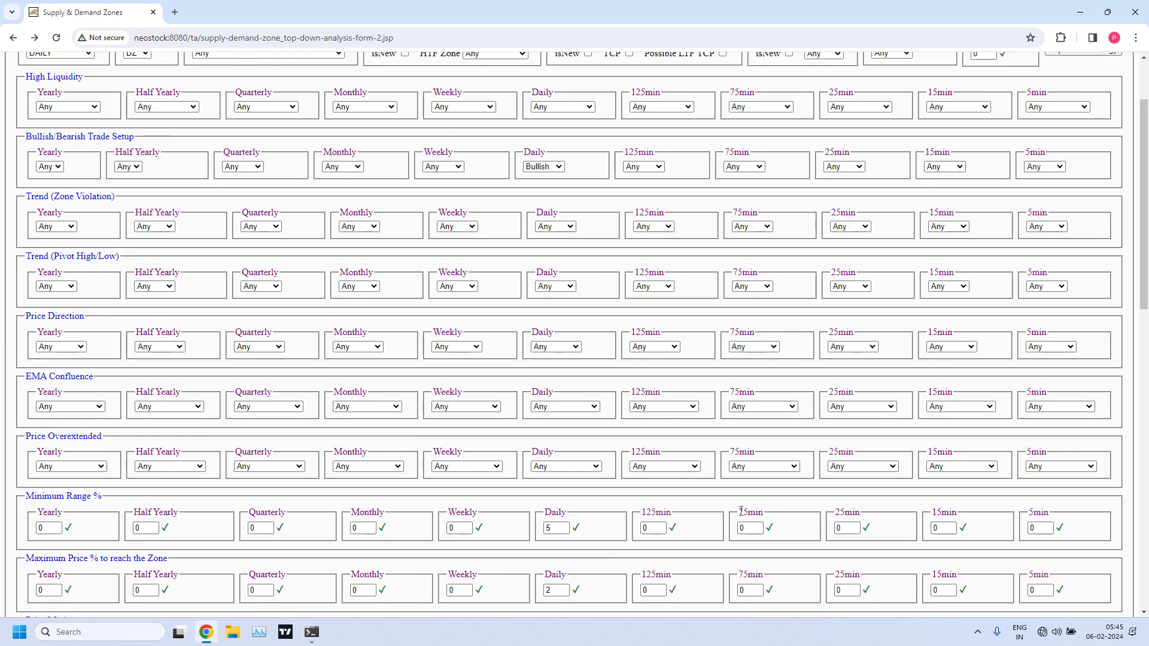
{"action": "left_click", "coordinate": [548, 594]}
{"action": "left_click_drag", "start_coordinate": [548, 594], "coordinate": [535, 592]}
{"action": "type", "text": "3"}
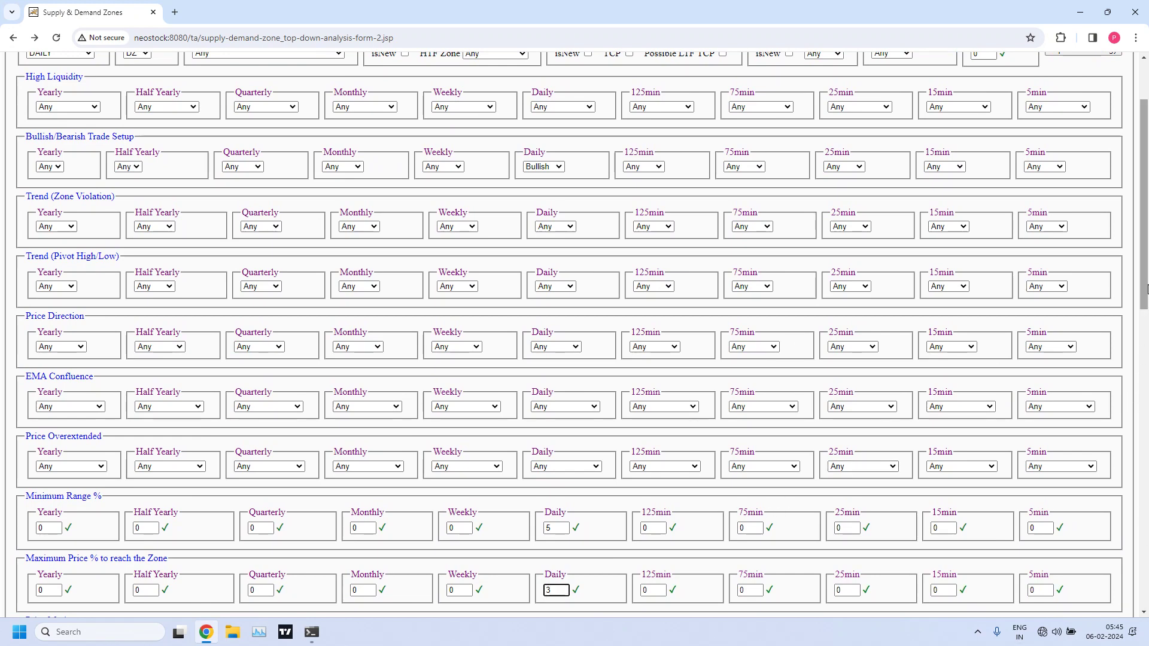
{"action": "left_click_drag", "start_coordinate": [1146, 289], "coordinate": [1141, 165]}
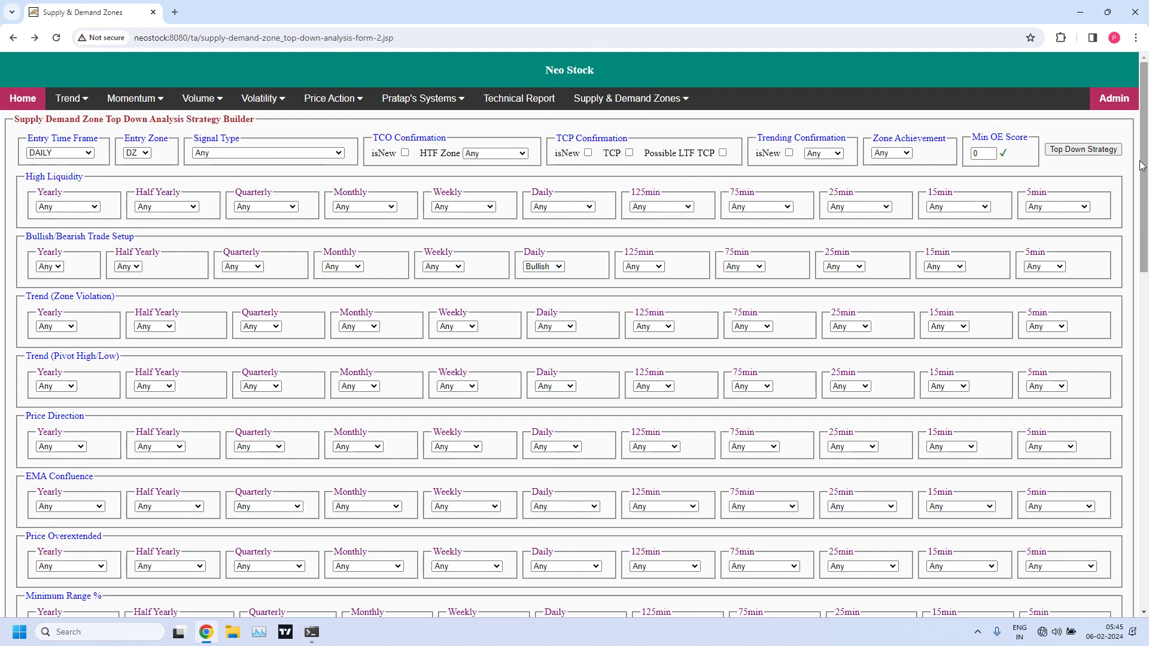
{"action": "left_click", "coordinate": [1095, 149]}
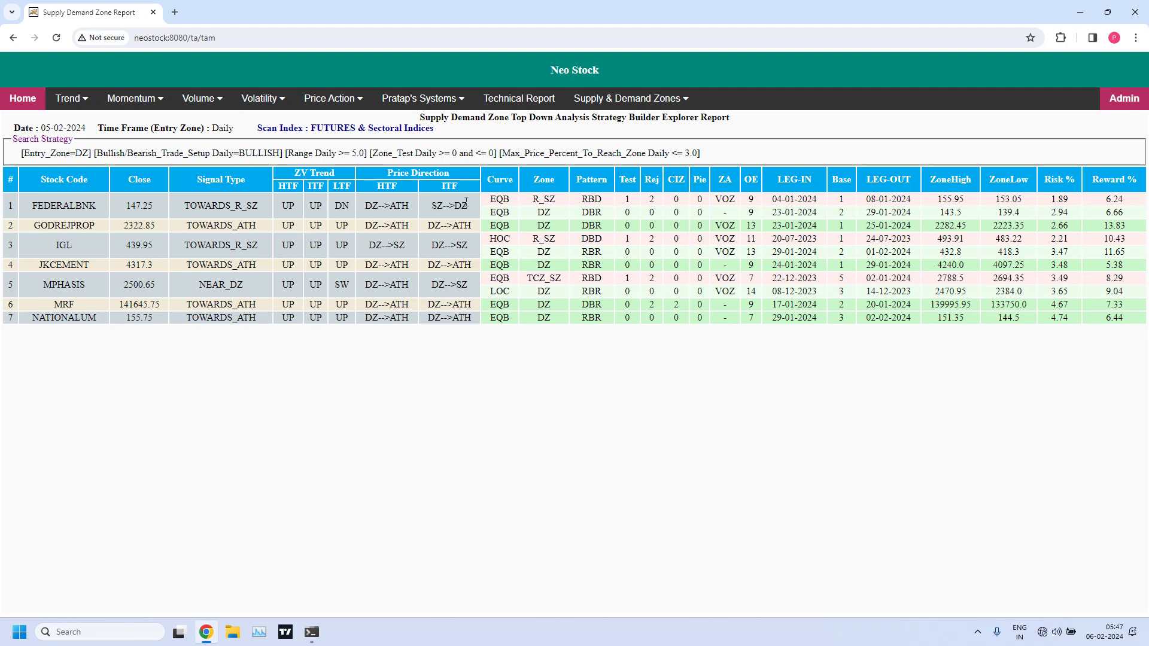
Reopen the previous form, increase the Daily Maximum Price % to reach the Zone to 4, and run the scan
{"action": "left_click", "coordinate": [13, 37]}
{"action": "left_click_drag", "start_coordinate": [1141, 188], "coordinate": [1146, 238]}
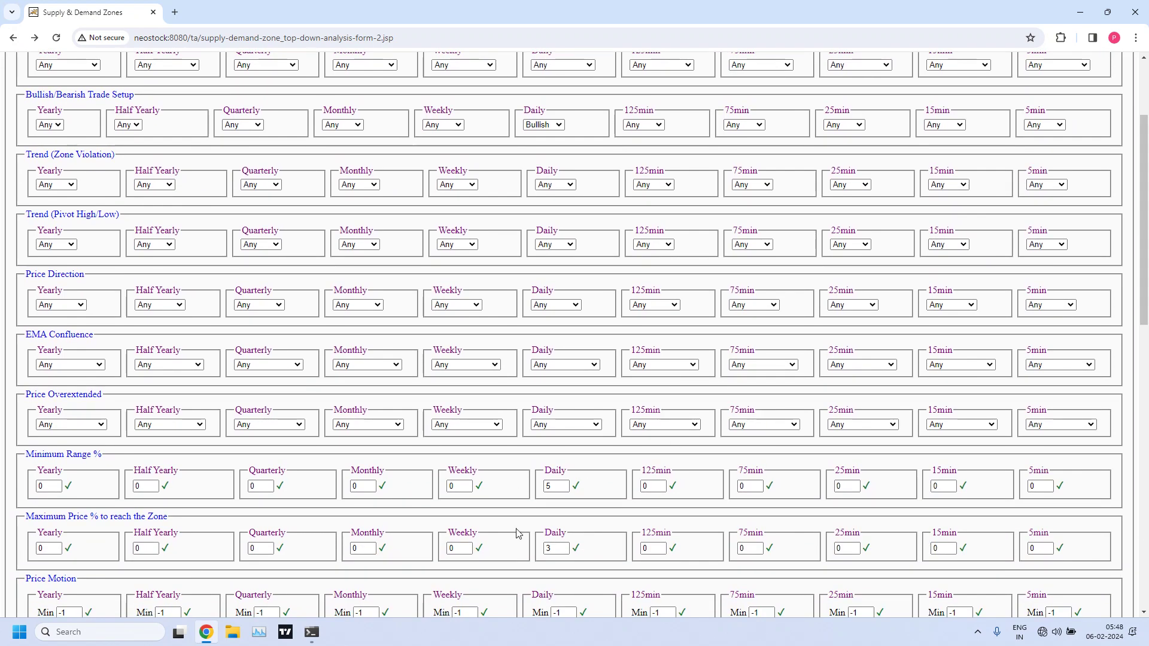
{"action": "left_click_drag", "start_coordinate": [562, 549], "coordinate": [513, 553]}
{"action": "type", "text": "4"}
{"action": "left_click_drag", "start_coordinate": [1144, 317], "coordinate": [1144, 265]}
{"action": "left_click", "coordinate": [1075, 149]}
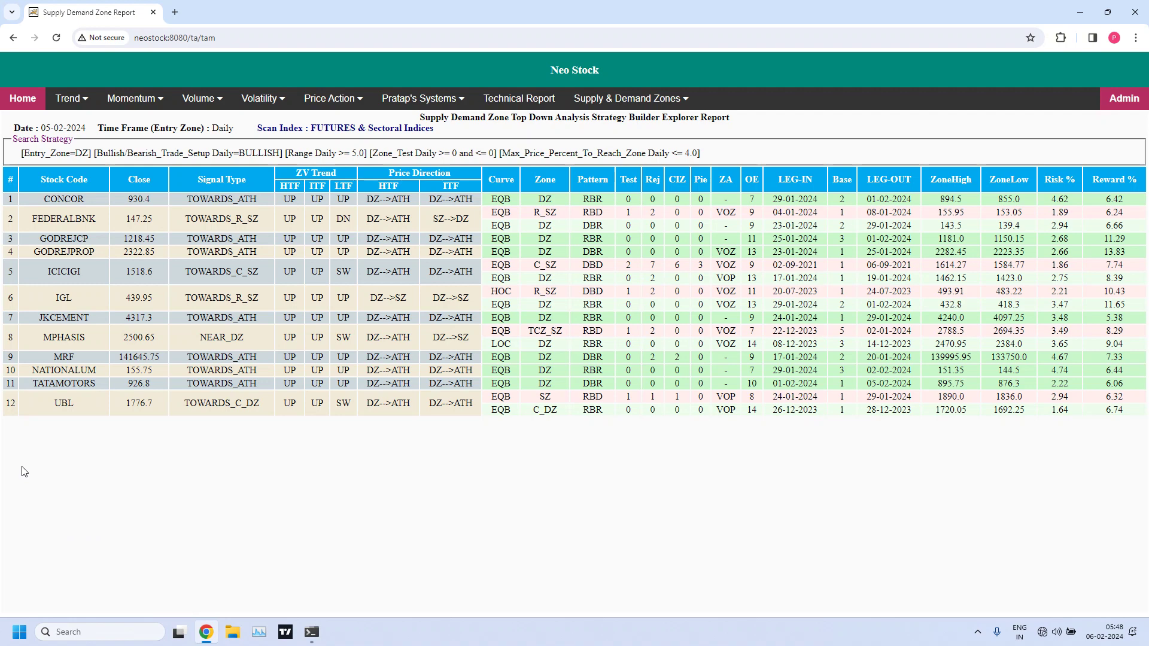
Return to the builder form, widen the Daily Maximum Price % to reach the Zone to 5, and rerun the strategy
{"action": "left_click", "coordinate": [14, 38]}
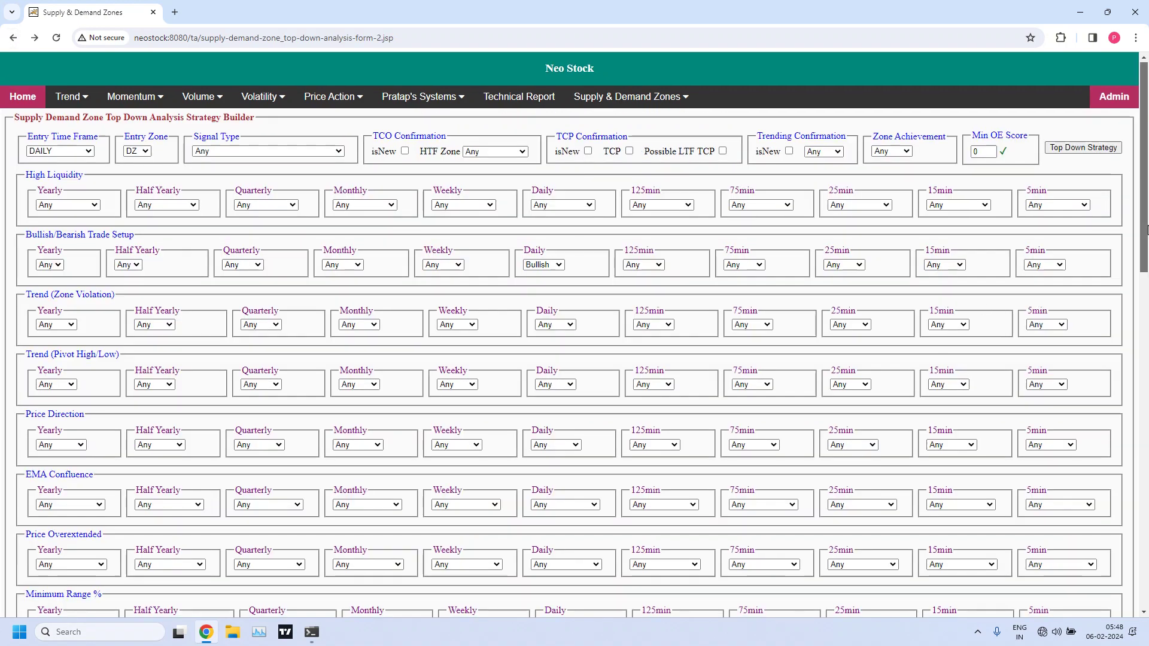
{"action": "left_click_drag", "start_coordinate": [1141, 225], "coordinate": [1140, 291]}
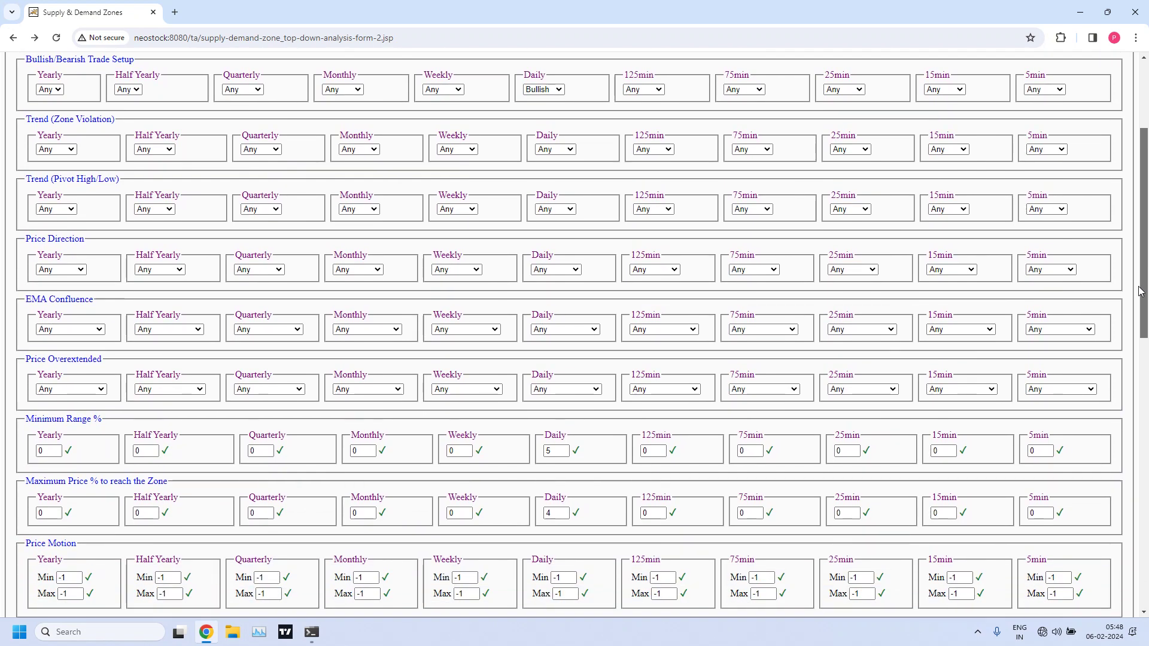
{"action": "left_click", "coordinate": [556, 513]}
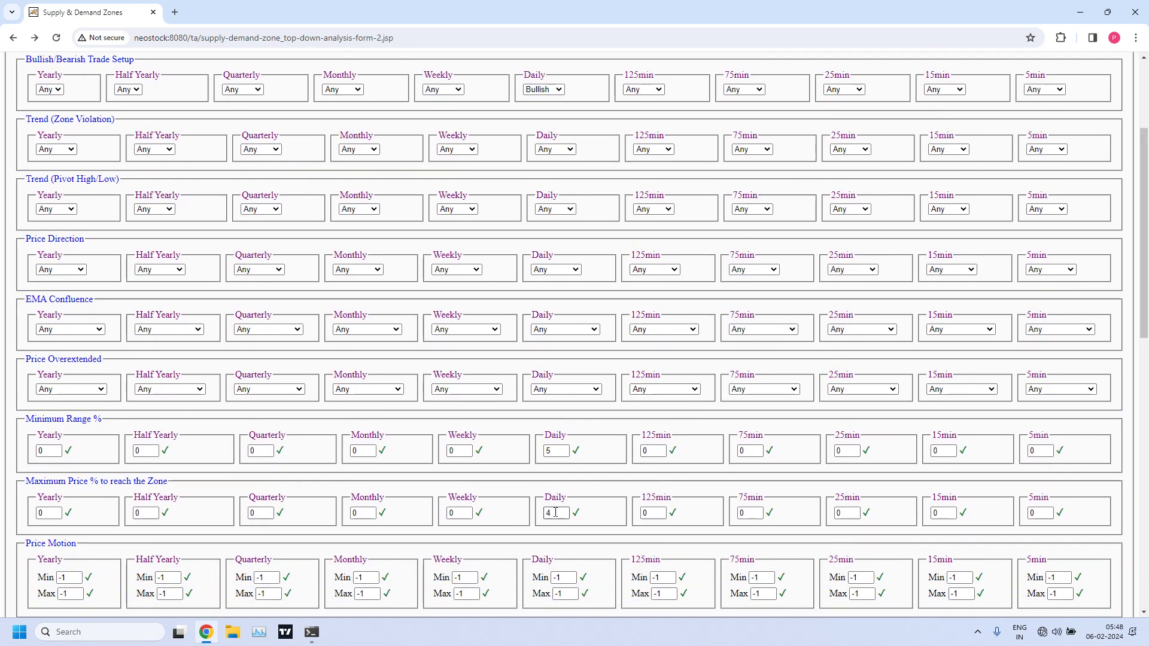
{"action": "left_click_drag", "start_coordinate": [565, 514], "coordinate": [523, 519]}
{"action": "type", "text": "5"}
{"action": "left_click_drag", "start_coordinate": [1144, 331], "coordinate": [1144, 263]}
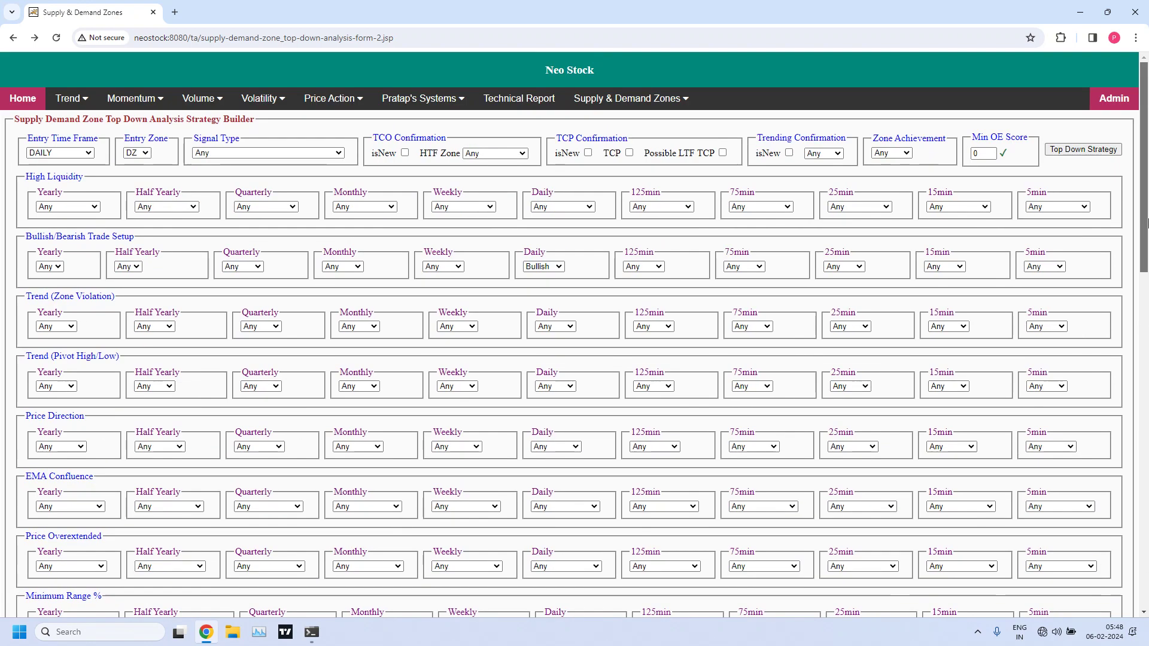
{"action": "left_click", "coordinate": [1083, 153]}
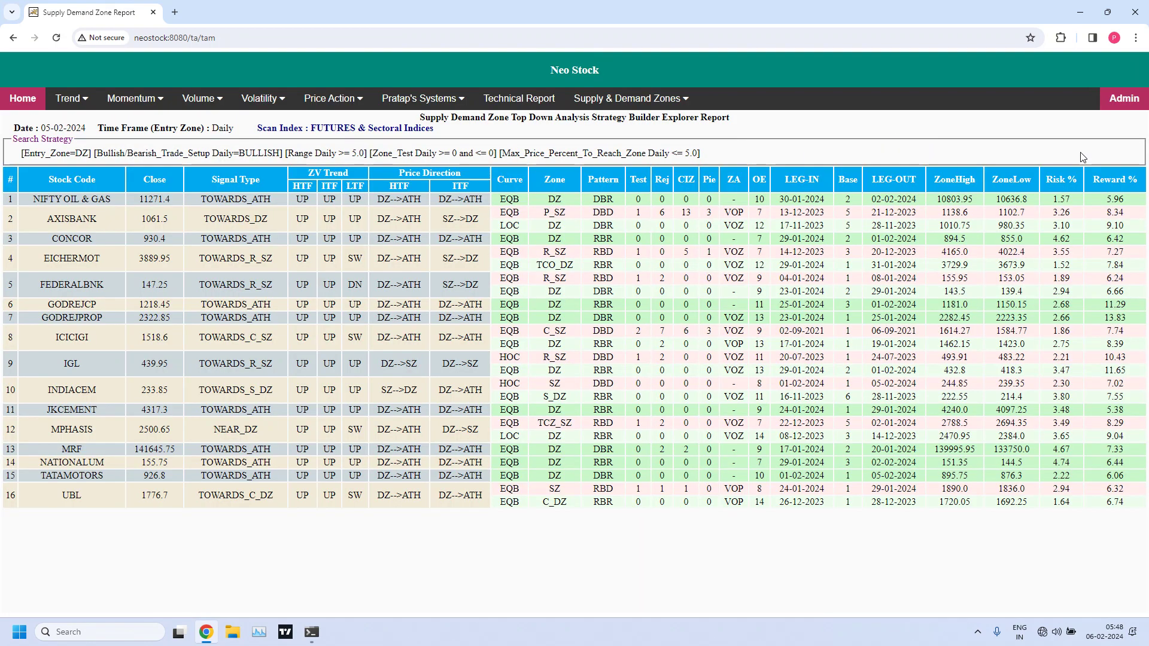
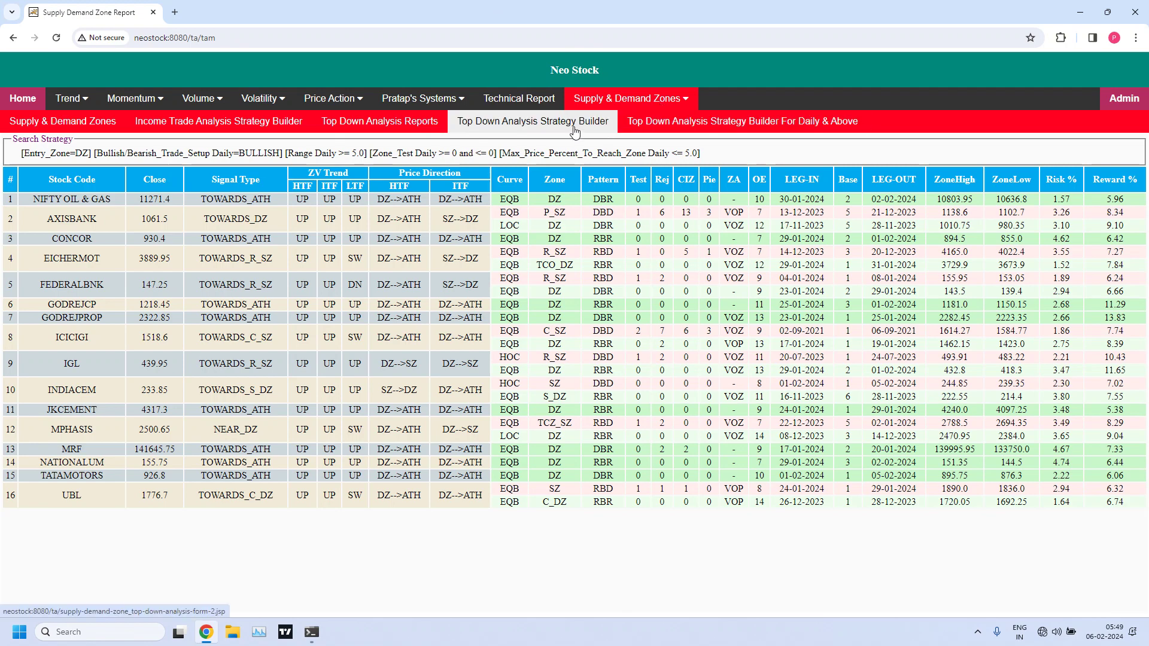
Open a fresh Top Down Analysis Strategy Builder form, keep the DAILY entry time frame, and set the Entry Zone to SZ
{"action": "left_click", "coordinate": [574, 126]}
{"action": "left_click", "coordinate": [89, 152]}
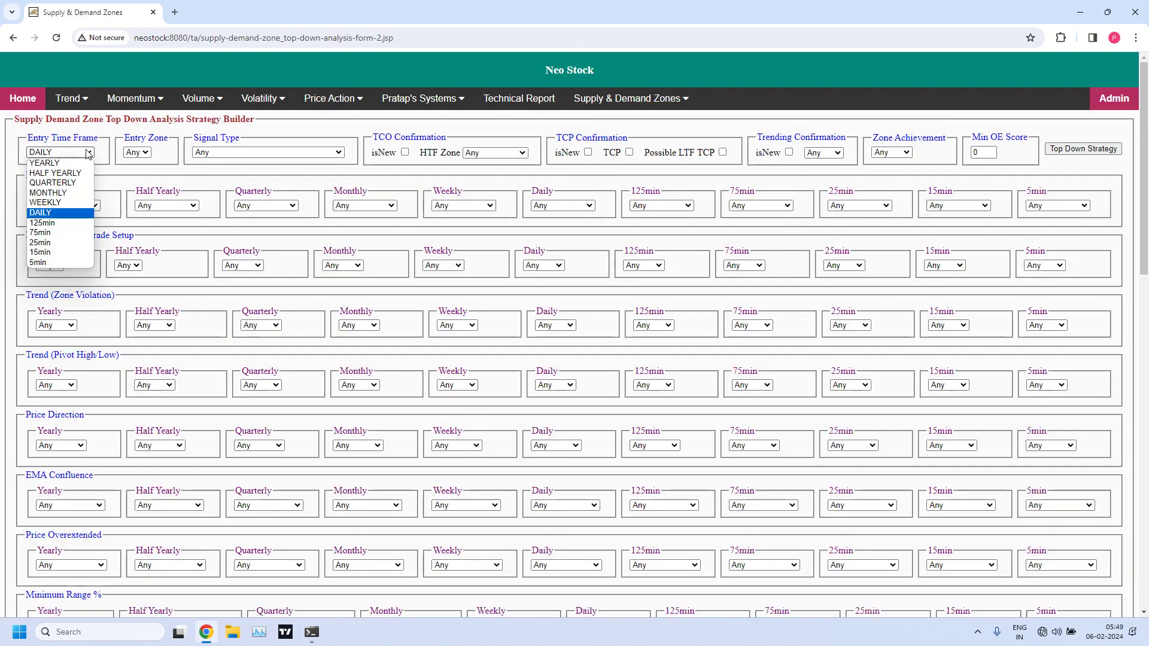
{"action": "left_click", "coordinate": [89, 153]}
{"action": "left_click", "coordinate": [147, 153]}
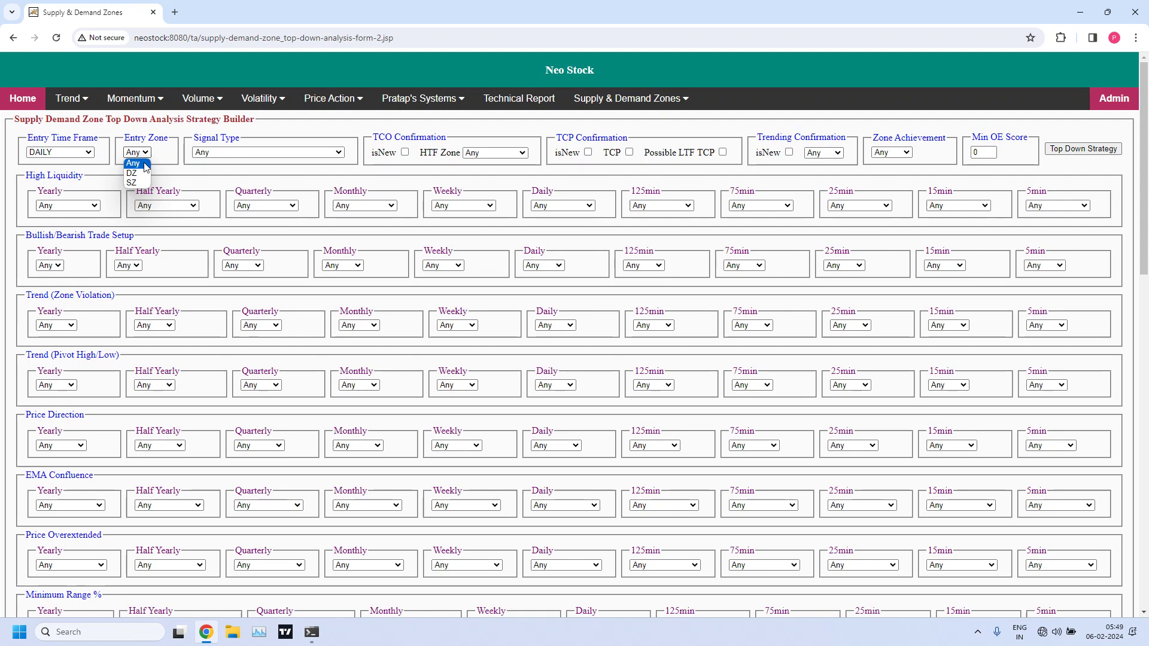
{"action": "left_click", "coordinate": [140, 184]}
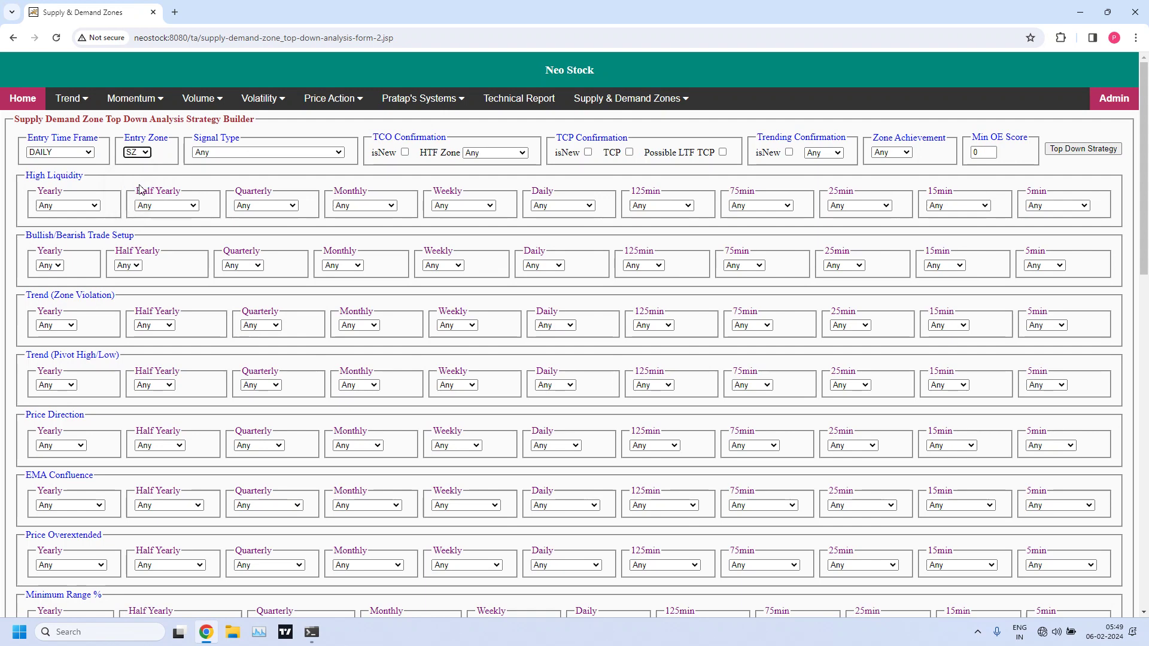
Set the Daily Bullish/Bearish Trade Setup to Bearish, run the strategy, and check the zone type in the report
{"action": "left_click_drag", "start_coordinate": [28, 238], "coordinate": [142, 245]}
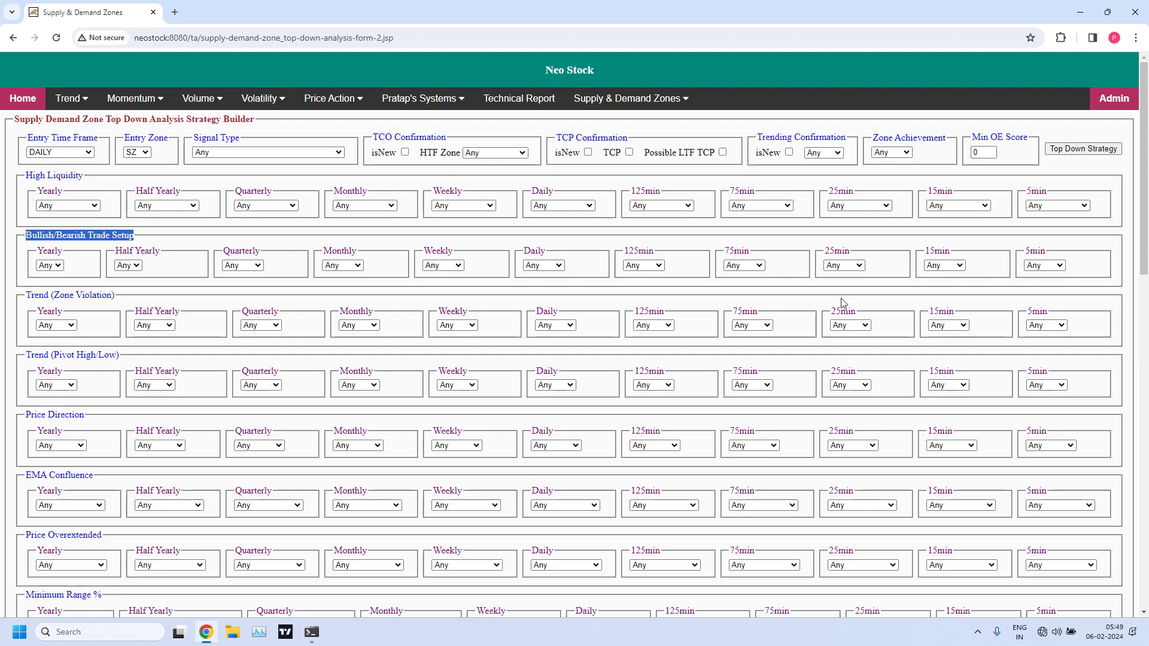
{"action": "left_click", "coordinate": [562, 267]}
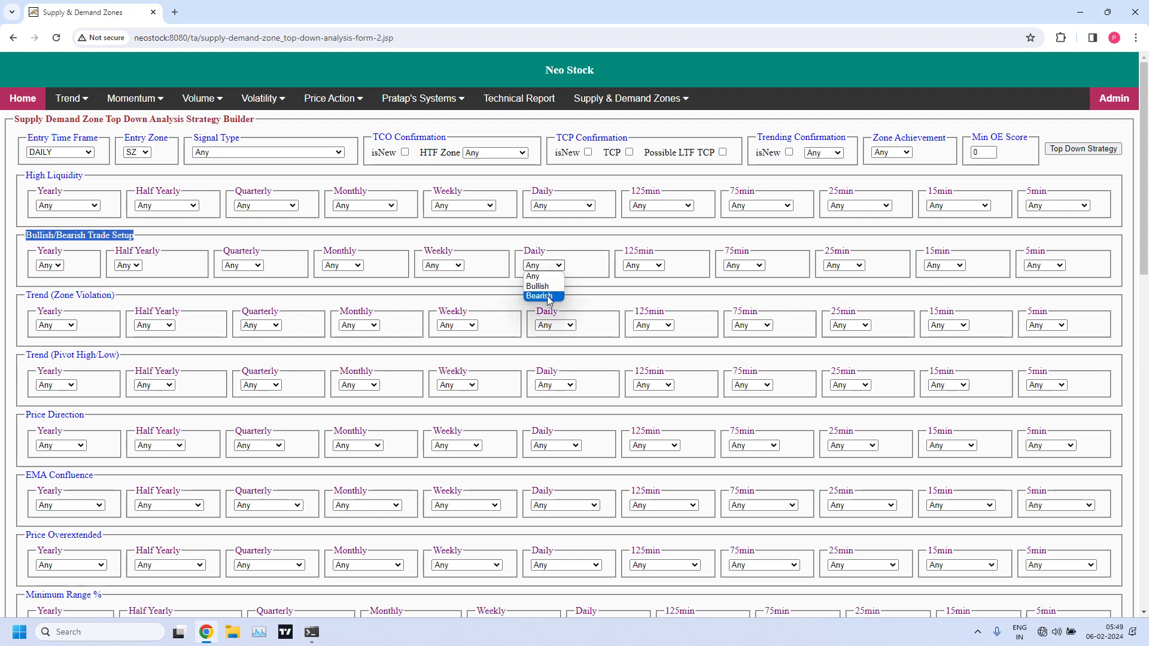
{"action": "left_click", "coordinate": [537, 297]}
{"action": "left_click", "coordinate": [1083, 149]}
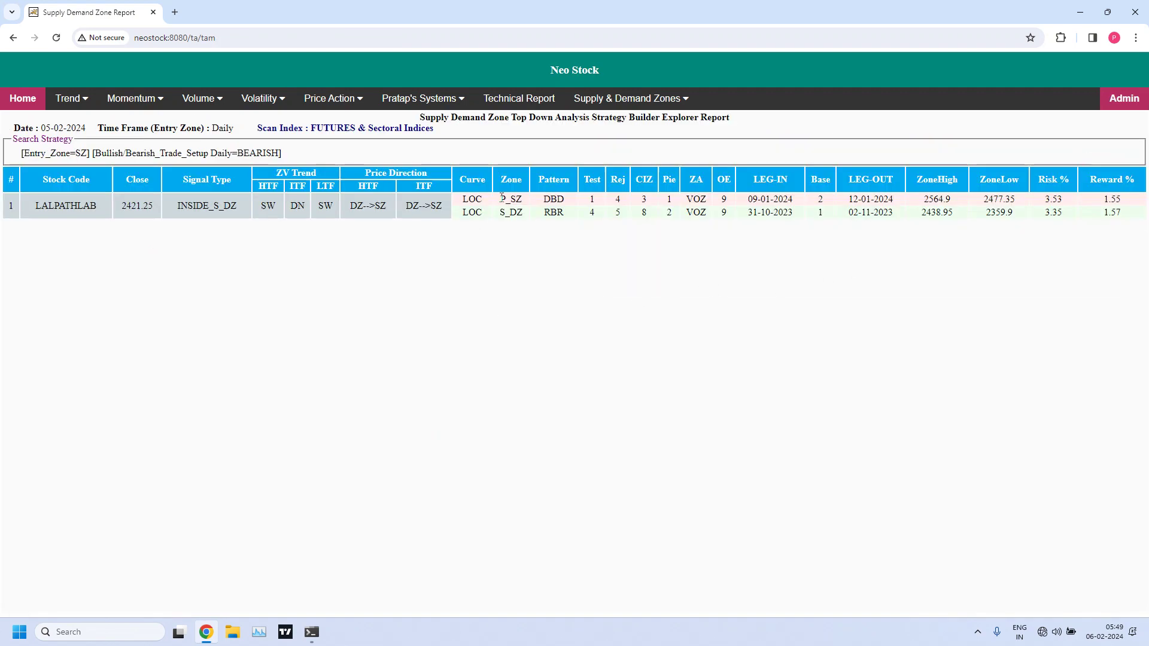
{"action": "left_click_drag", "start_coordinate": [502, 198], "coordinate": [530, 201]}
{"action": "left_click", "coordinate": [352, 248]}
Open a new Top Down Analysis Strategy Builder form and set the Entry Time Frame to 75min and the Entry Zone to DZ
{"action": "mouse_move", "coordinate": [658, 99]}
{"action": "left_click", "coordinate": [573, 123]}
{"action": "left_click", "coordinate": [87, 152]}
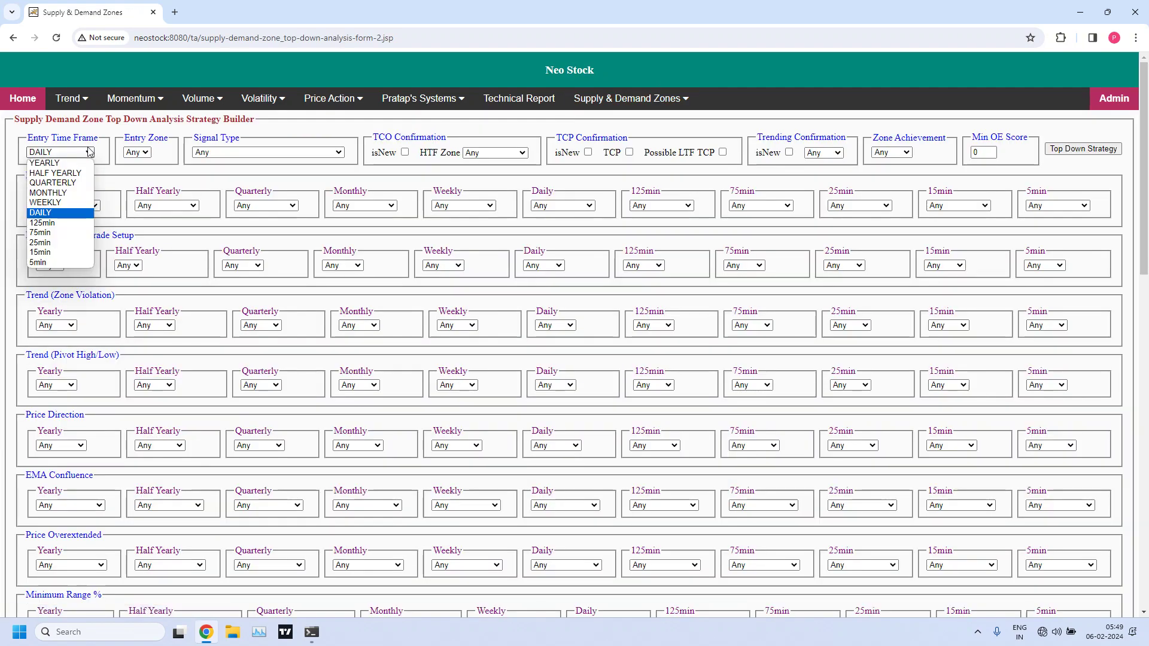
{"action": "left_click", "coordinate": [48, 232]}
{"action": "left_click", "coordinate": [139, 153]}
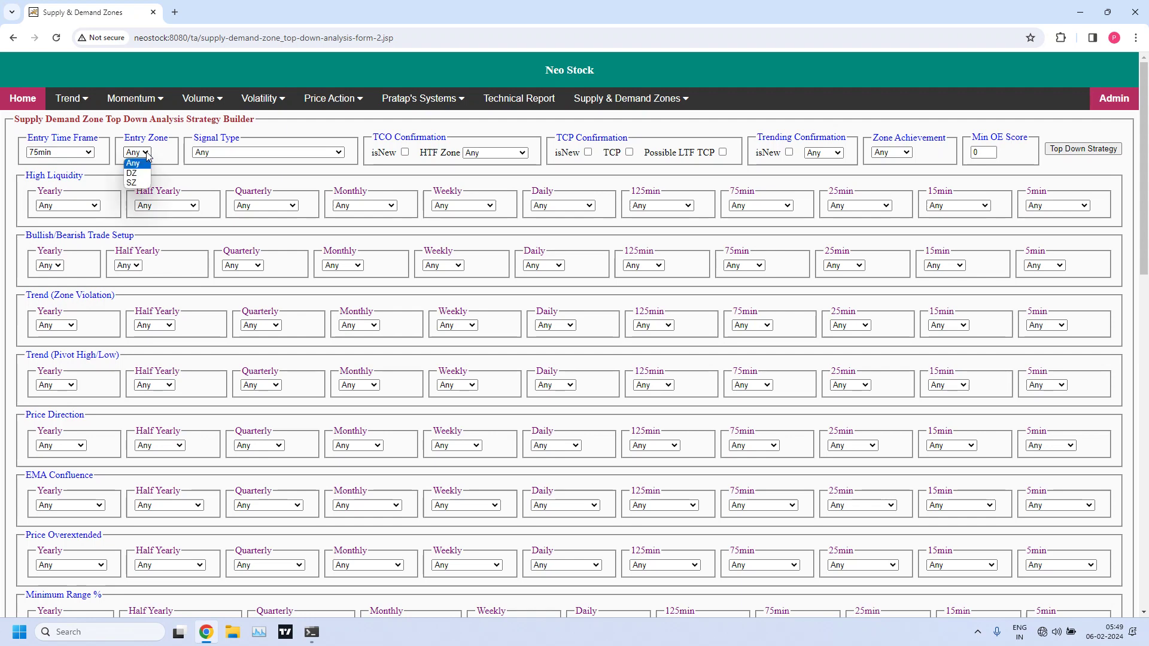
{"action": "left_click", "coordinate": [134, 173]}
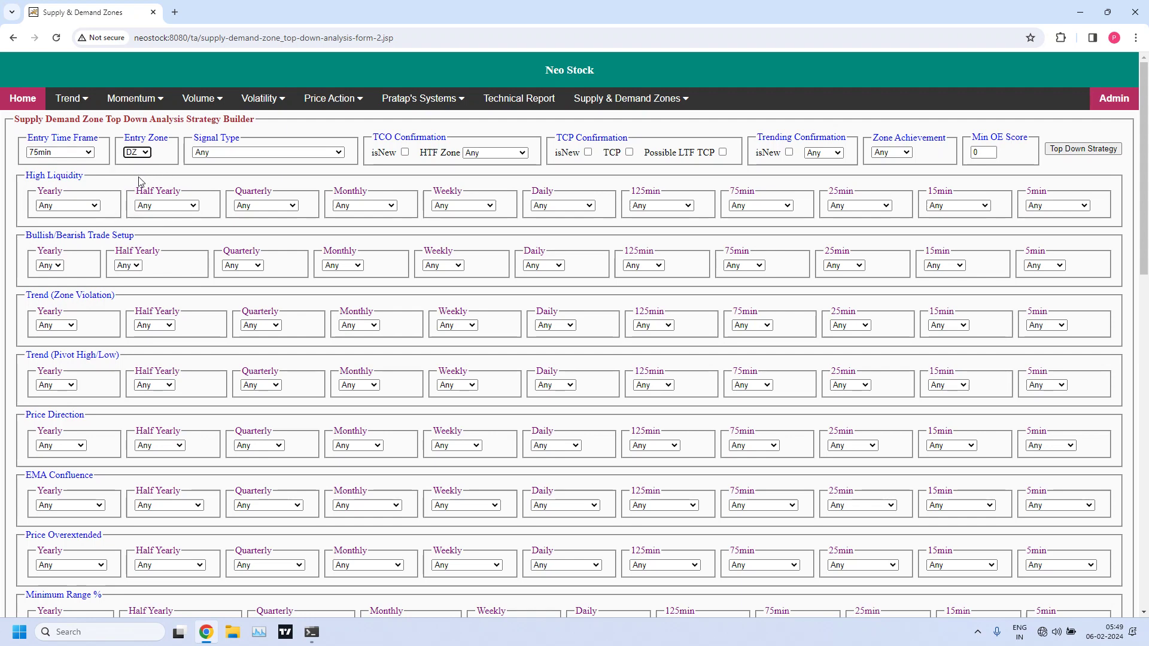
{"action": "left_click", "coordinate": [144, 154]}
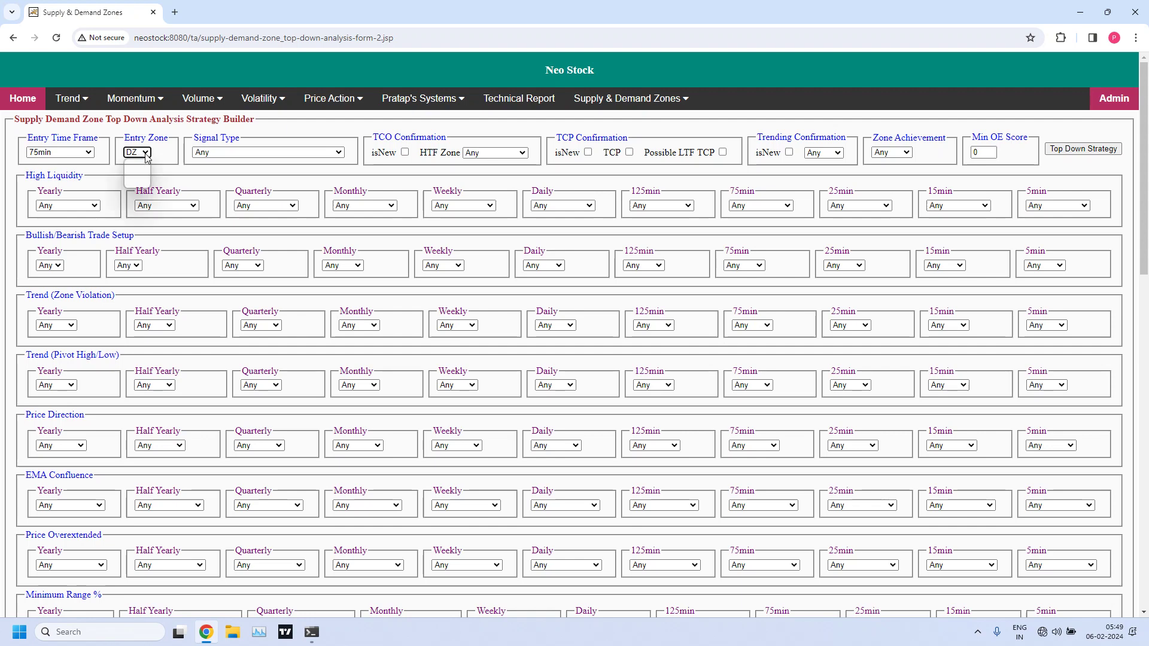
{"action": "left_click", "coordinate": [145, 155]}
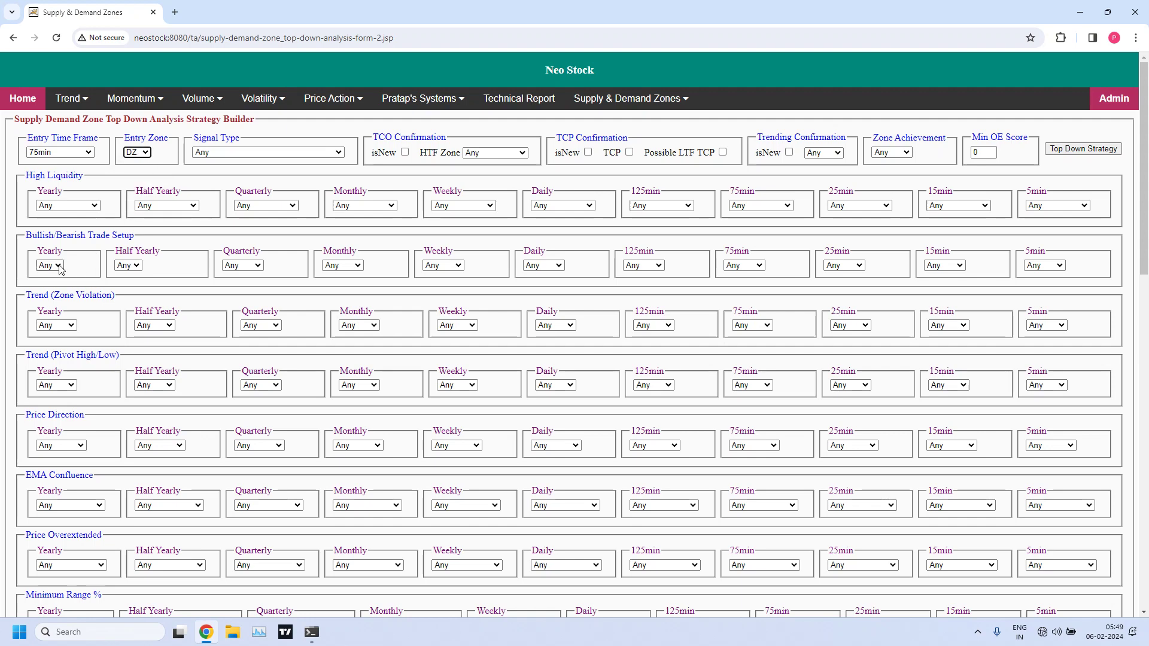
Set the 75min Bullish/Bearish Trade Setup to Bullish and run the top down strategy
{"action": "left_click_drag", "start_coordinate": [25, 235], "coordinate": [133, 235]}
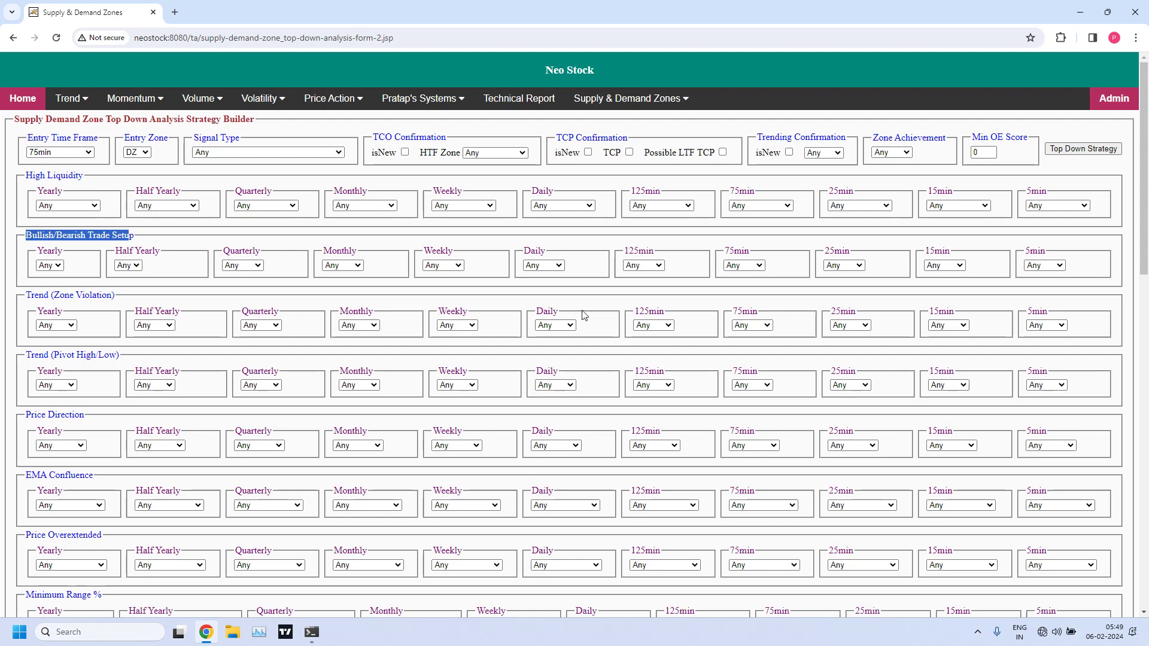
{"action": "left_click_drag", "start_coordinate": [723, 250], "coordinate": [750, 251]}
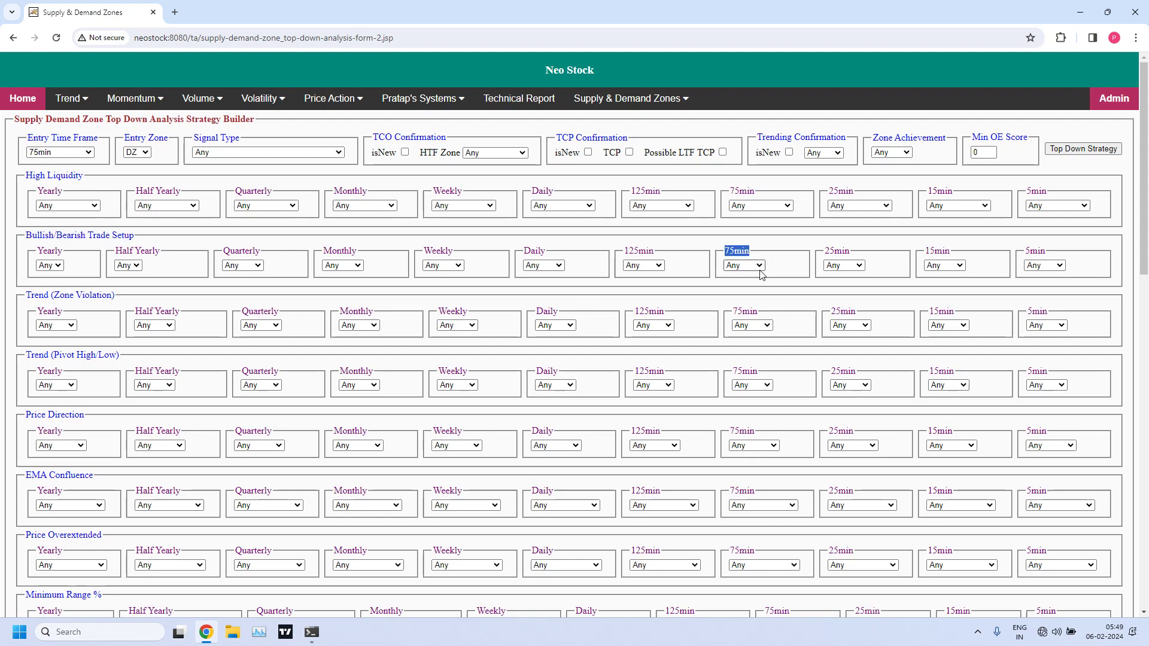
{"action": "left_click", "coordinate": [757, 265]}
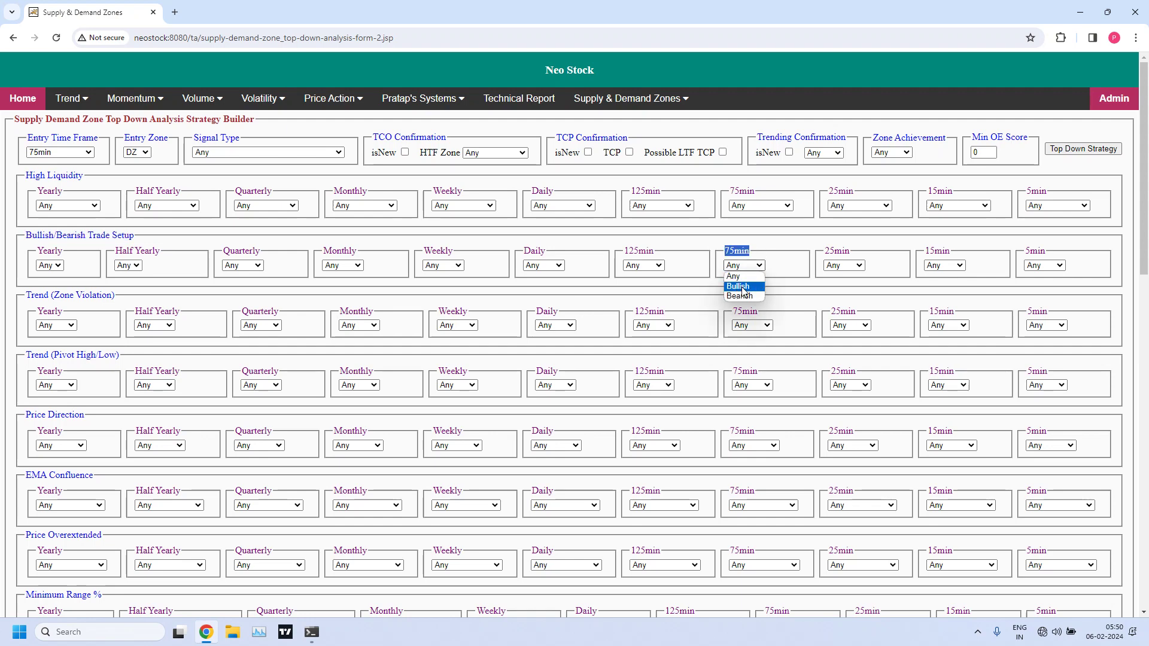
{"action": "left_click", "coordinate": [741, 286]}
{"action": "left_click", "coordinate": [1085, 149]}
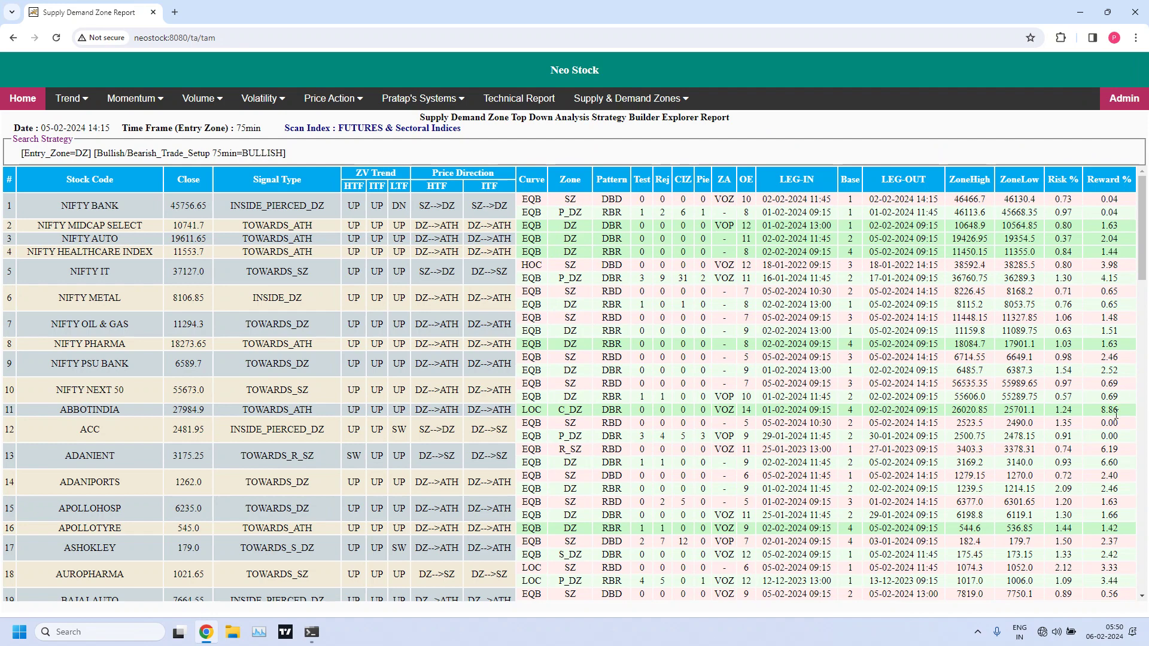
Look through the full list of stocks in the 75min bullish demand zone report
{"action": "left_click", "coordinate": [1144, 583]}
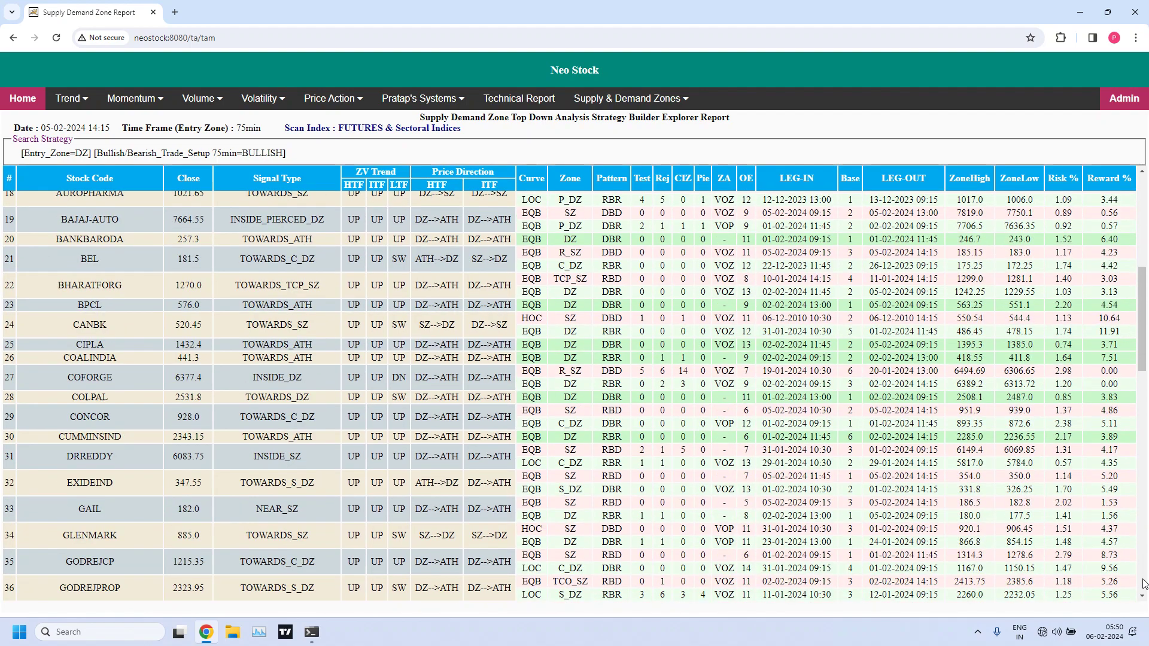
{"action": "left_click", "coordinate": [1144, 583]}
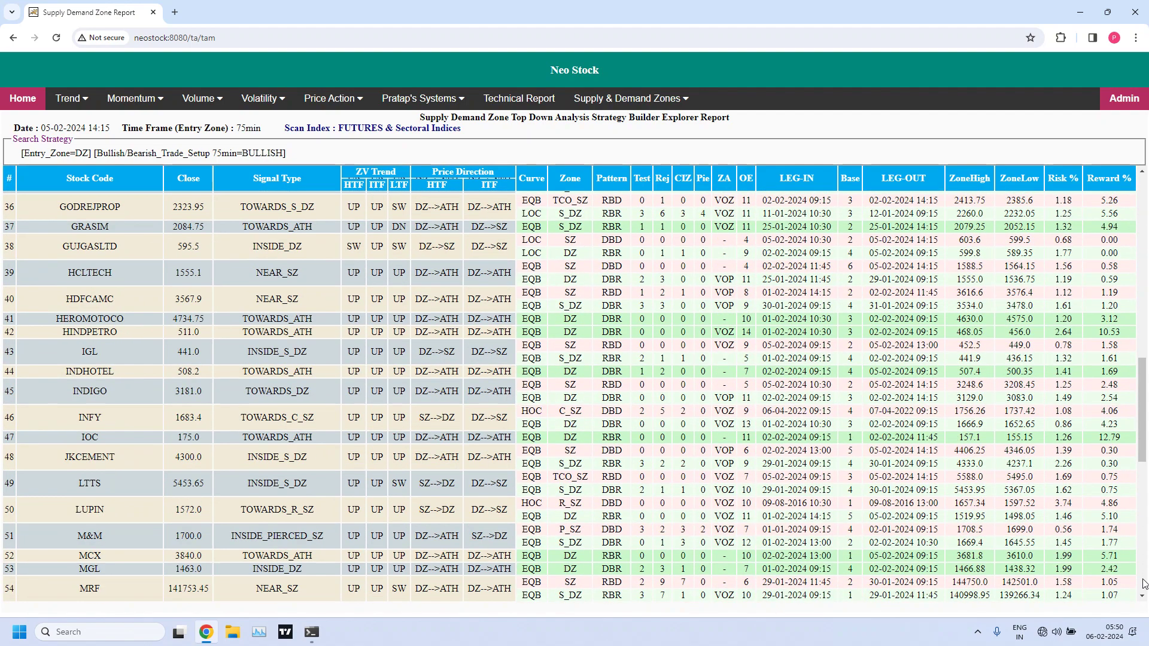
{"action": "left_click", "coordinate": [1144, 583]}
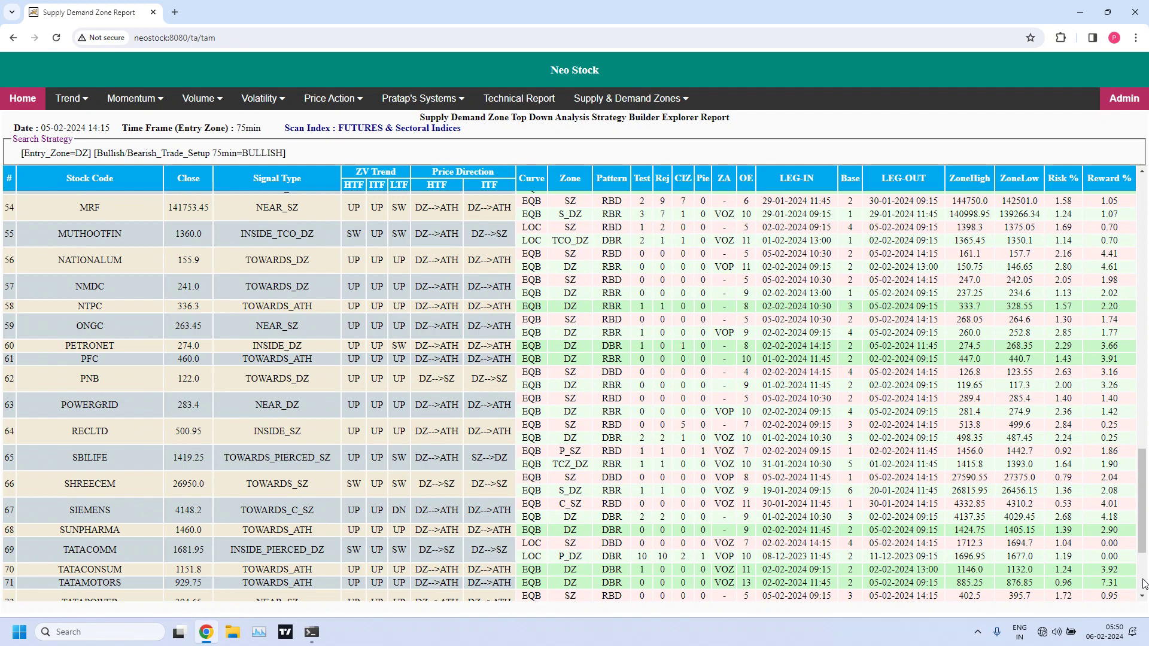
{"action": "left_click", "coordinate": [1144, 583]}
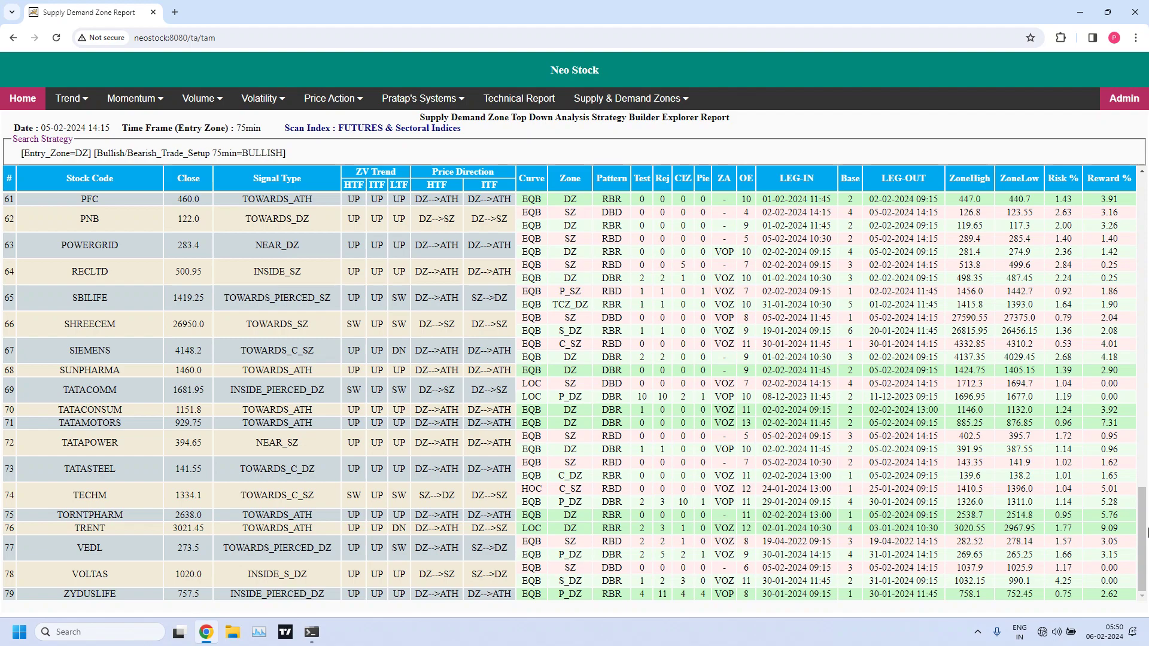
{"action": "left_click_drag", "start_coordinate": [1143, 496], "coordinate": [1146, 192]}
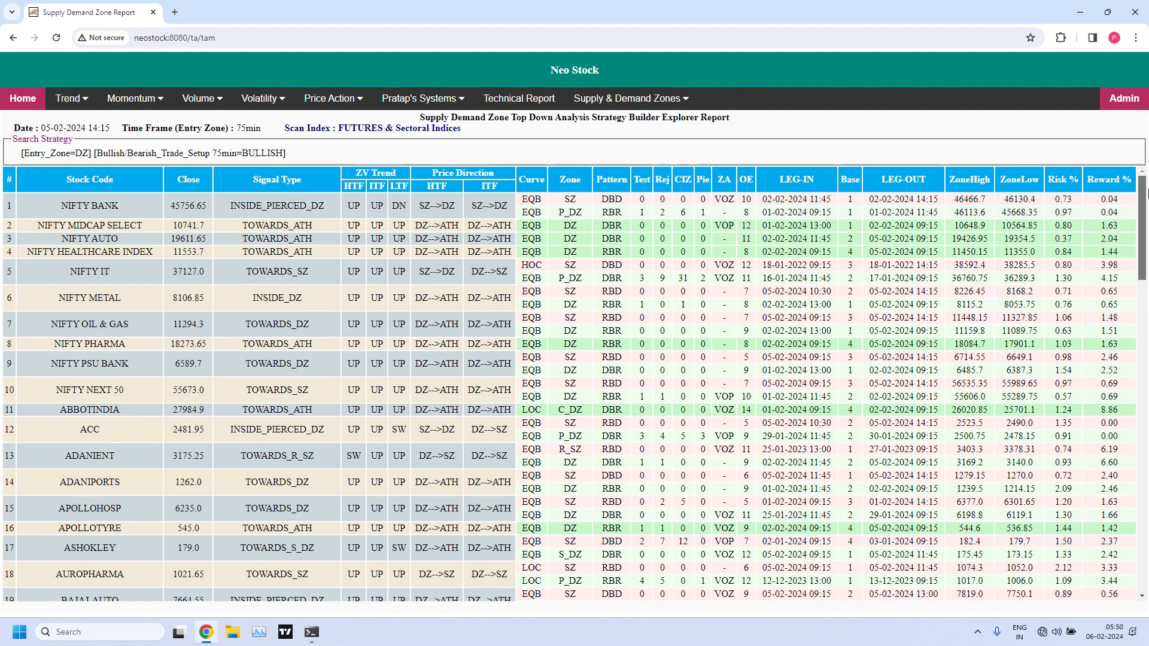
Return to the builder form, set the 75min Test Count minimum and maximum to 0, and run the strategy
{"action": "left_click", "coordinate": [13, 38]}
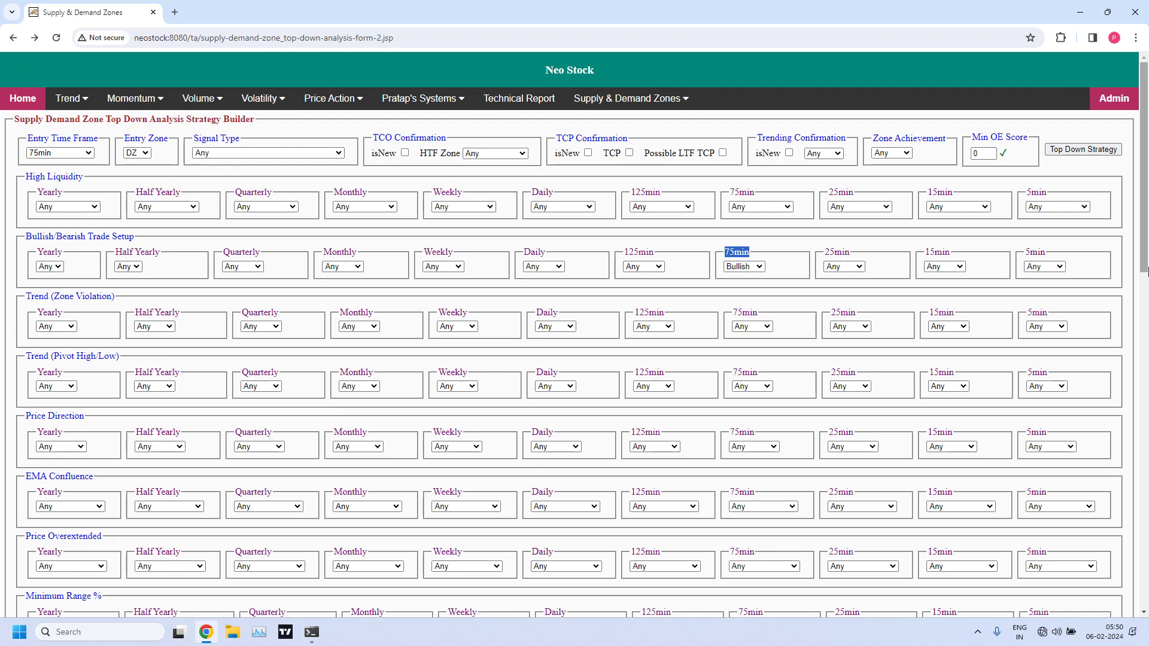
{"action": "left_click_drag", "start_coordinate": [1144, 228], "coordinate": [1146, 323]}
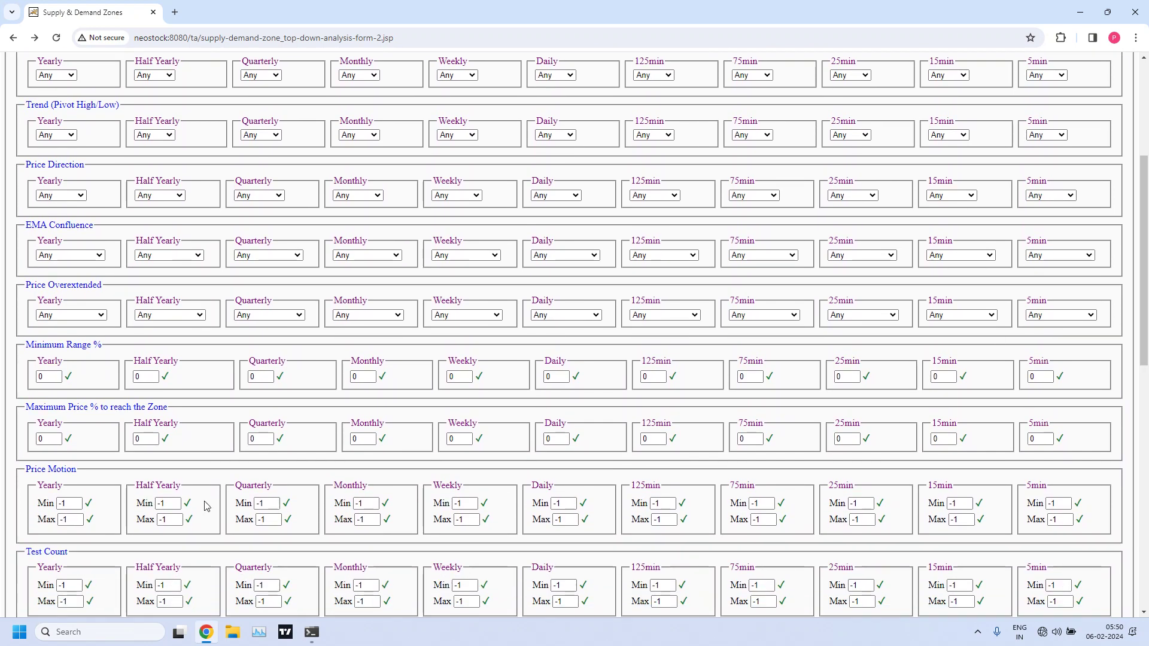
{"action": "left_click_drag", "start_coordinate": [28, 551], "coordinate": [68, 553]}
{"action": "left_click", "coordinate": [117, 558]}
{"action": "left_click", "coordinate": [758, 585]}
{"action": "left_click_drag", "start_coordinate": [758, 585], "coordinate": [726, 588]}
{"action": "type", "text": "0"}
{"action": "left_click_drag", "start_coordinate": [767, 602], "coordinate": [749, 602]}
{"action": "type", "text": "0"}
{"action": "left_click_drag", "start_coordinate": [1144, 354], "coordinate": [1147, 162]}
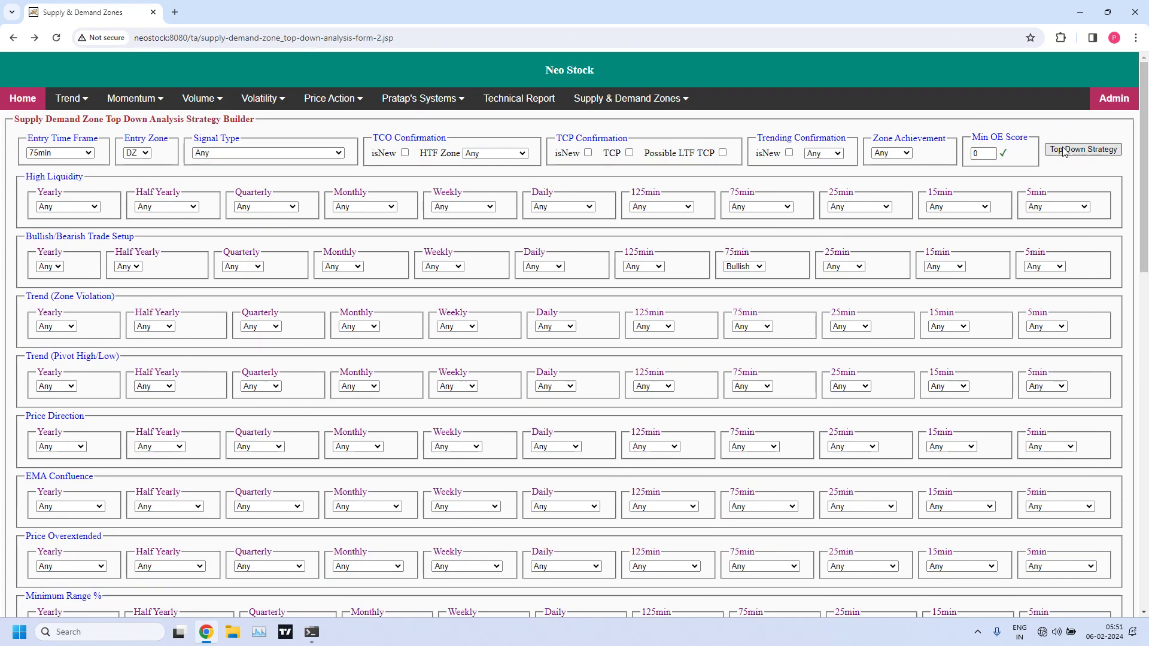
{"action": "left_click", "coordinate": [1083, 149]}
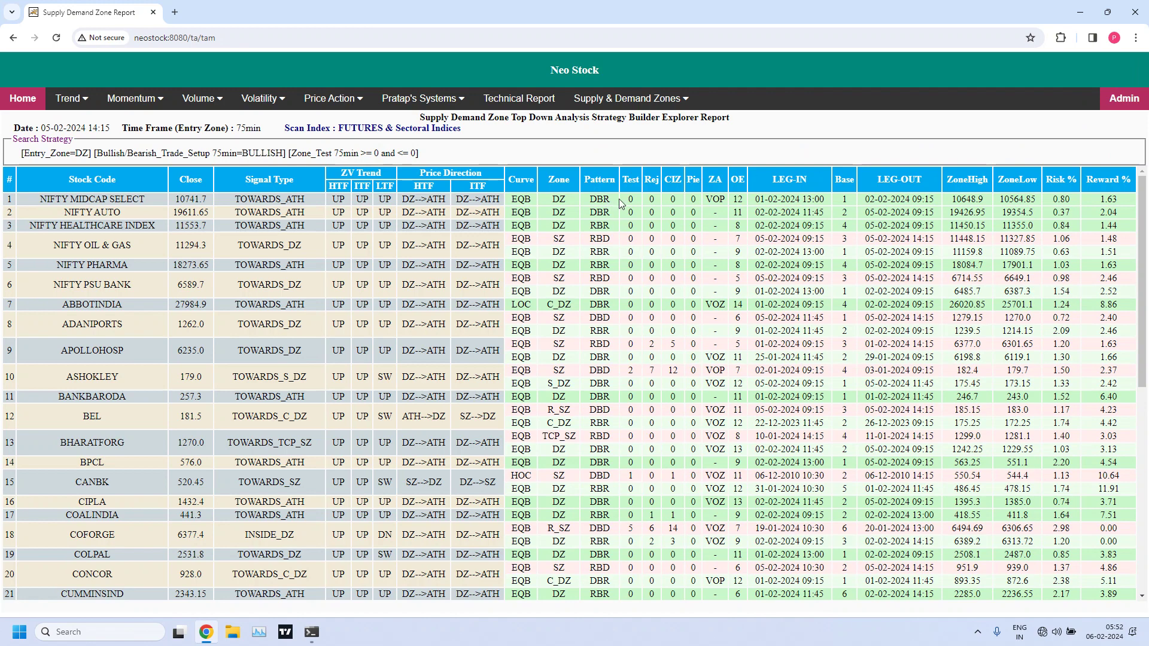
Examine the Test, Rej, CIZ, Pie and Reward % columns across the whole report of untested 75min demand zones
{"action": "double_click", "coordinate": [649, 179]}
{"action": "left_click", "coordinate": [623, 179]}
{"action": "left_click_drag", "start_coordinate": [665, 179], "coordinate": [681, 178]}
{"action": "left_click", "coordinate": [677, 178]}
{"action": "left_click_drag", "start_coordinate": [688, 178], "coordinate": [699, 178]}
{"action": "left_click", "coordinate": [1145, 578]}
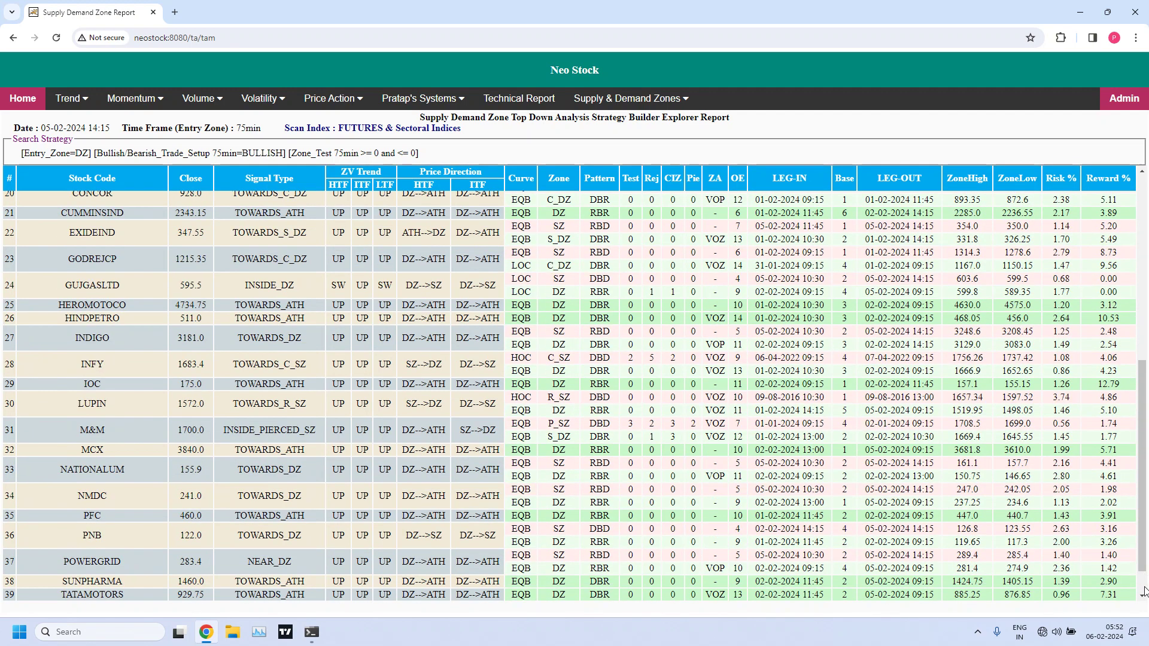
{"action": "left_click", "coordinate": [1145, 589]}
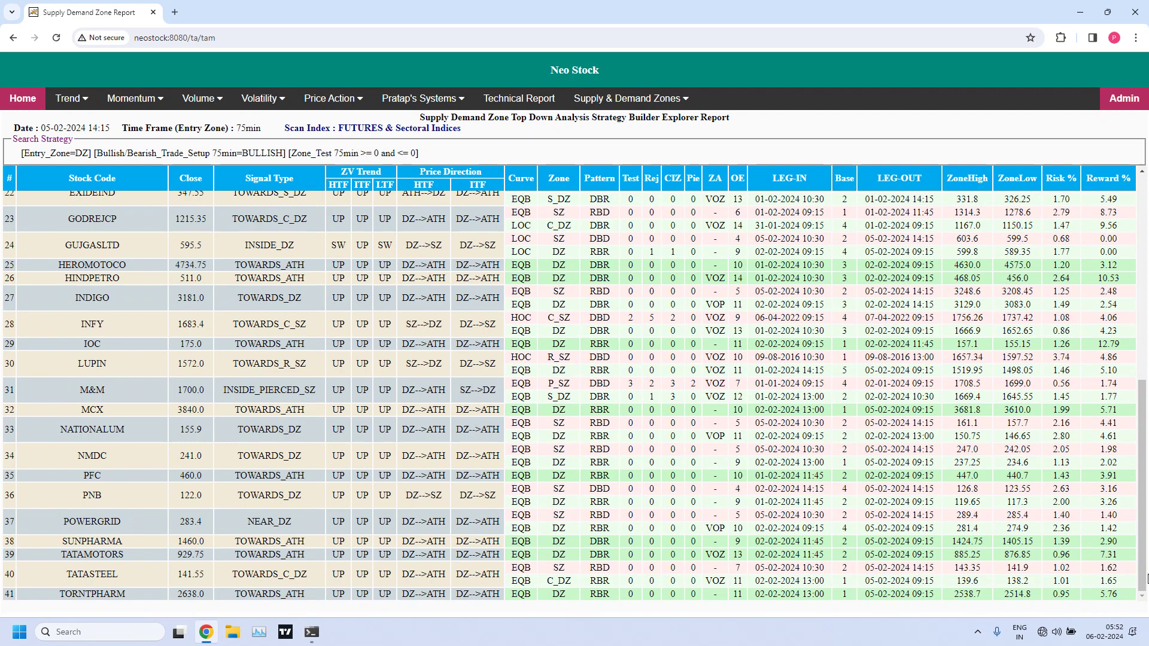
{"action": "left_click_drag", "start_coordinate": [1143, 433], "coordinate": [1112, 223]}
{"action": "left_click_drag", "start_coordinate": [1086, 179], "coordinate": [1134, 182]}
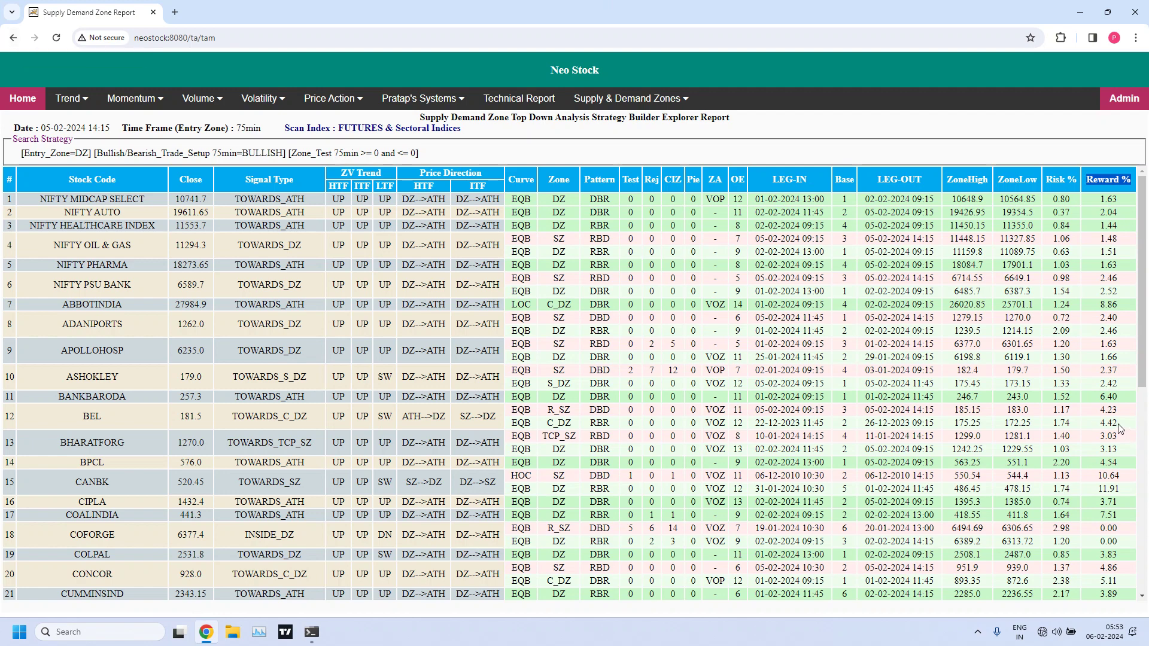
Reopen the previous form, set the 75min Minimum Range % to 3, run the strategy, and look through the resulting list
{"action": "left_click", "coordinate": [9, 41]}
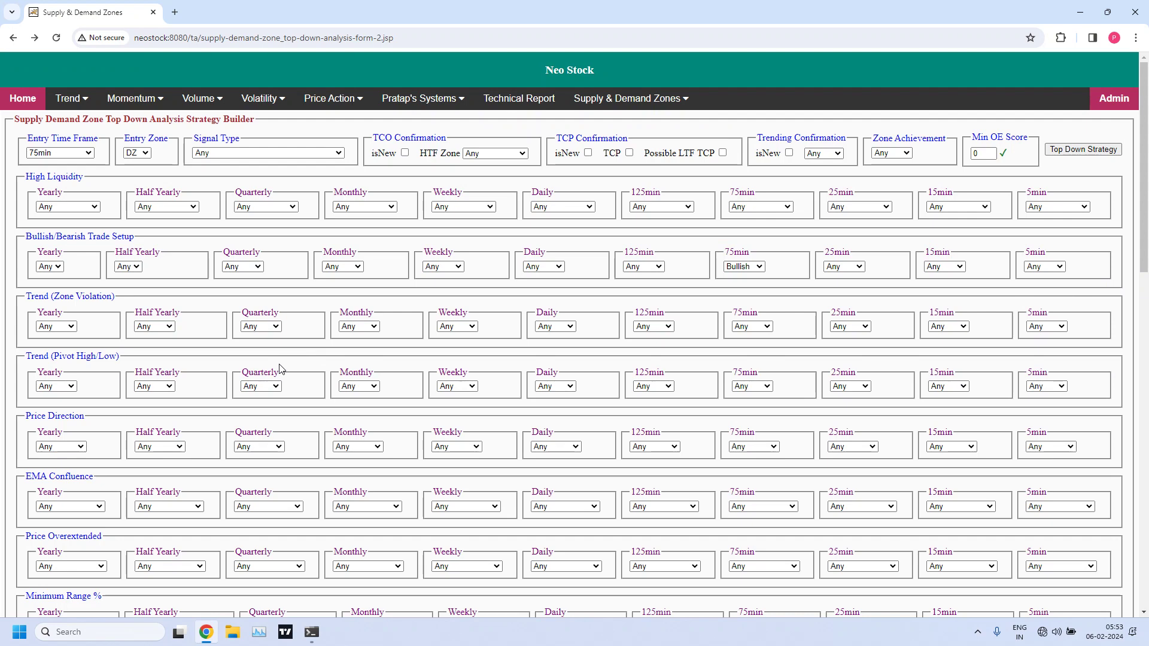
{"action": "scroll", "coordinate": [365, 327], "scroll_direction": "down", "scroll_amount": 1}
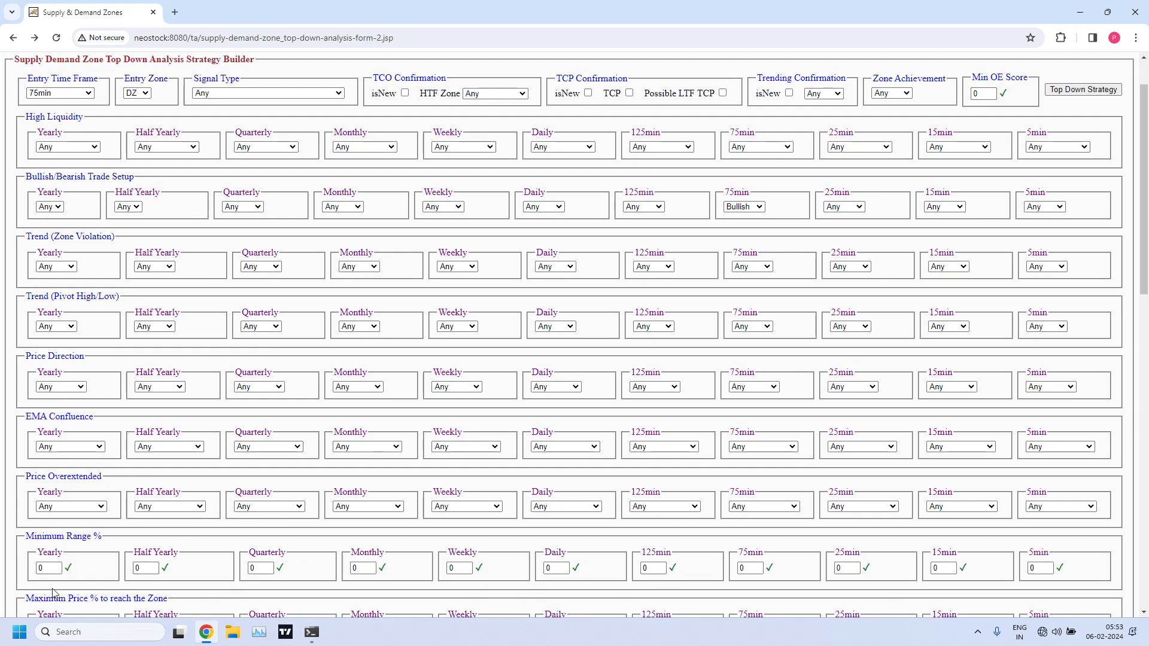
{"action": "left_click_drag", "start_coordinate": [31, 537], "coordinate": [110, 537]}
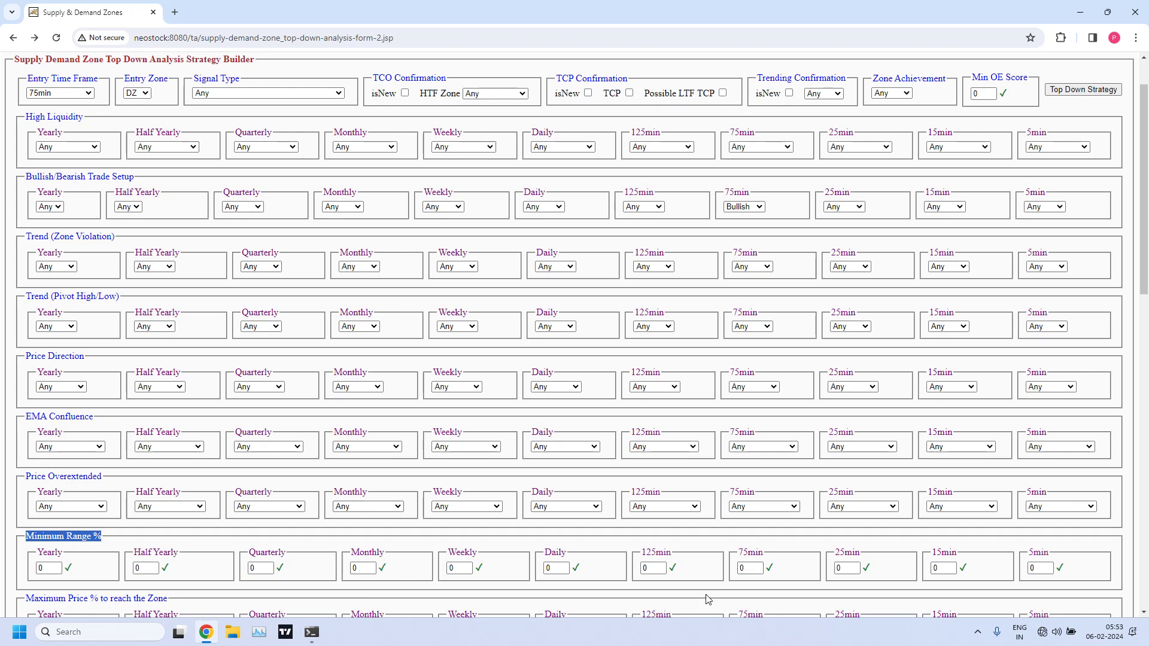
{"action": "left_click", "coordinate": [750, 568]}
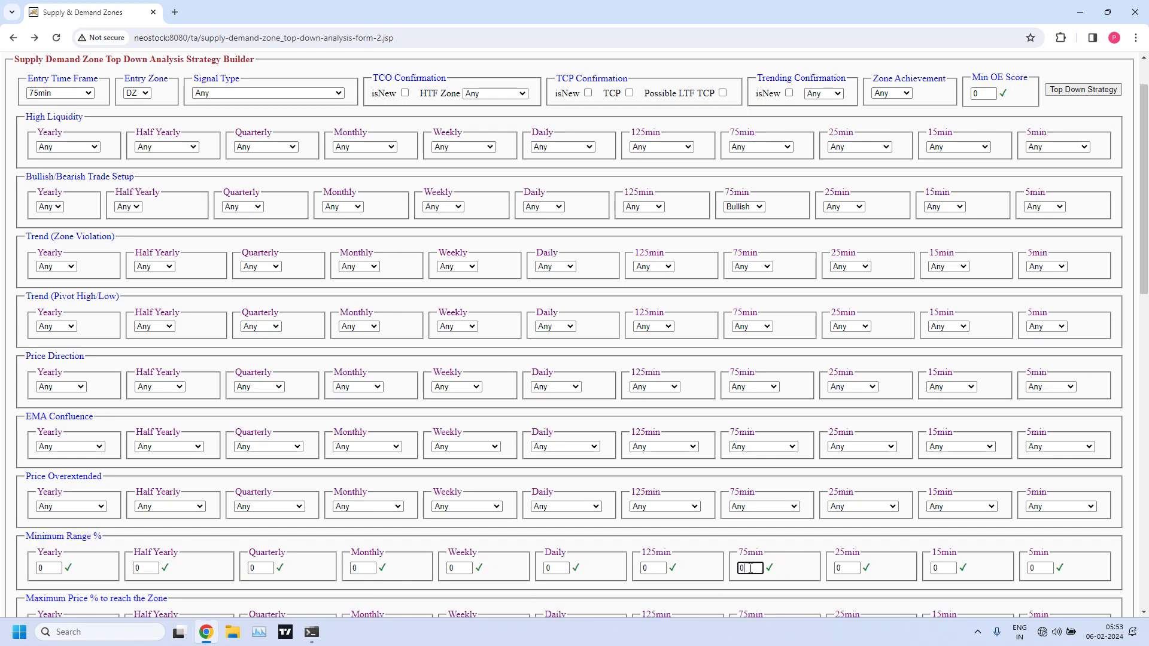
{"action": "left_click_drag", "start_coordinate": [750, 568], "coordinate": [732, 573]}
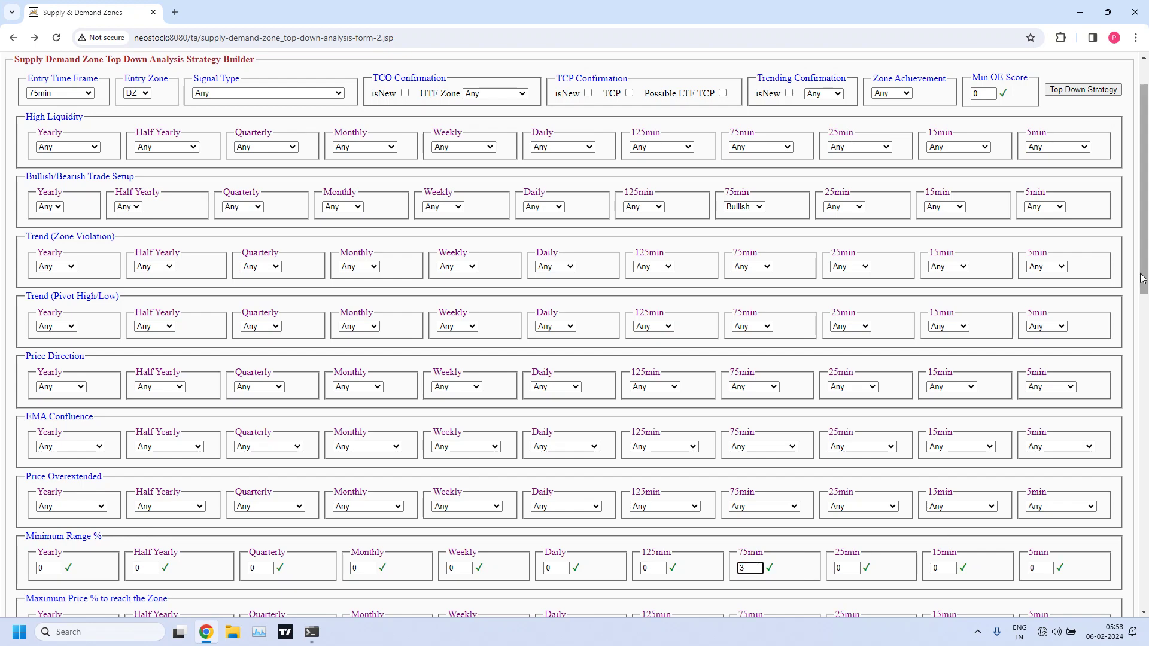
{"action": "scroll", "coordinate": [1147, 208], "scroll_direction": "up", "scroll_amount": 2}
{"action": "left_click", "coordinate": [1082, 149]}
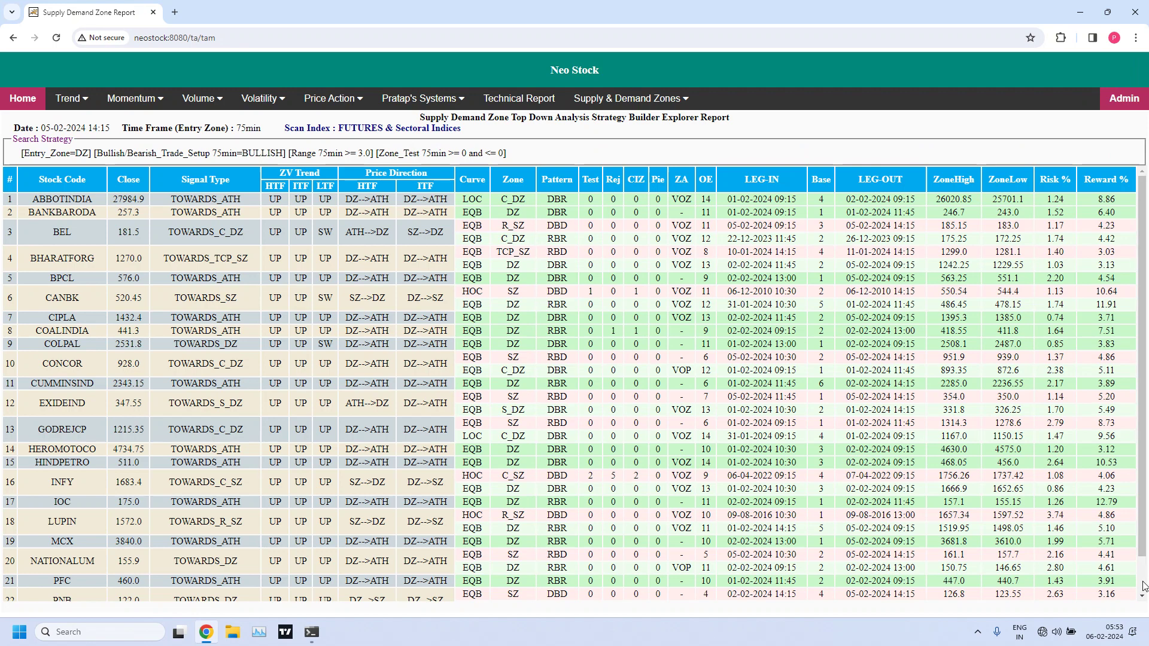
{"action": "scroll", "coordinate": [1144, 586], "scroll_direction": "down", "scroll_amount": 1}
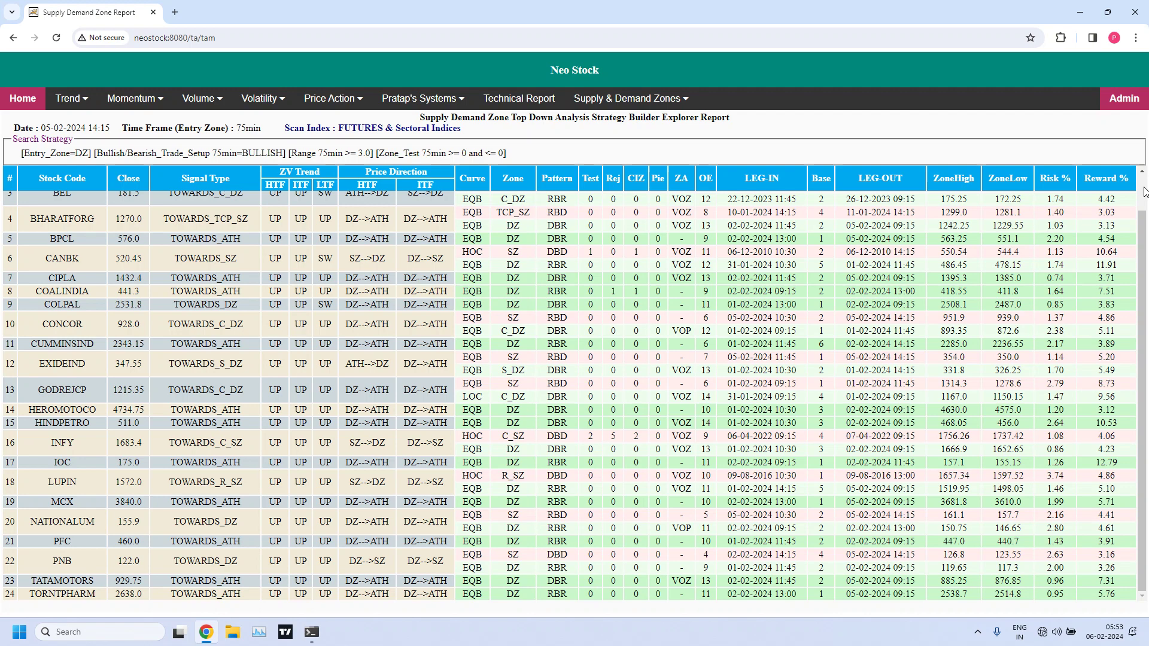
{"action": "scroll", "coordinate": [1144, 192], "scroll_direction": "up", "scroll_amount": 2}
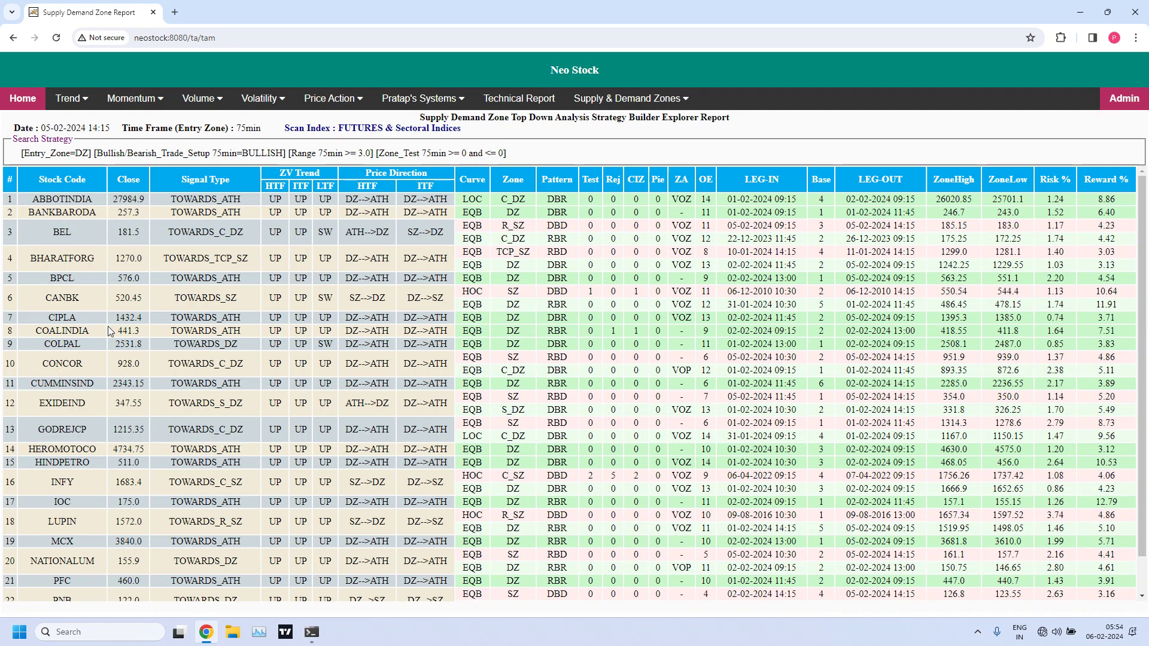
Return to the builder form, set the 75min Maximum Price % to reach the Zone to 1, and run the top-down strategy
{"action": "left_click", "coordinate": [14, 39]}
{"action": "left_click_drag", "start_coordinate": [1147, 252], "coordinate": [1147, 292]}
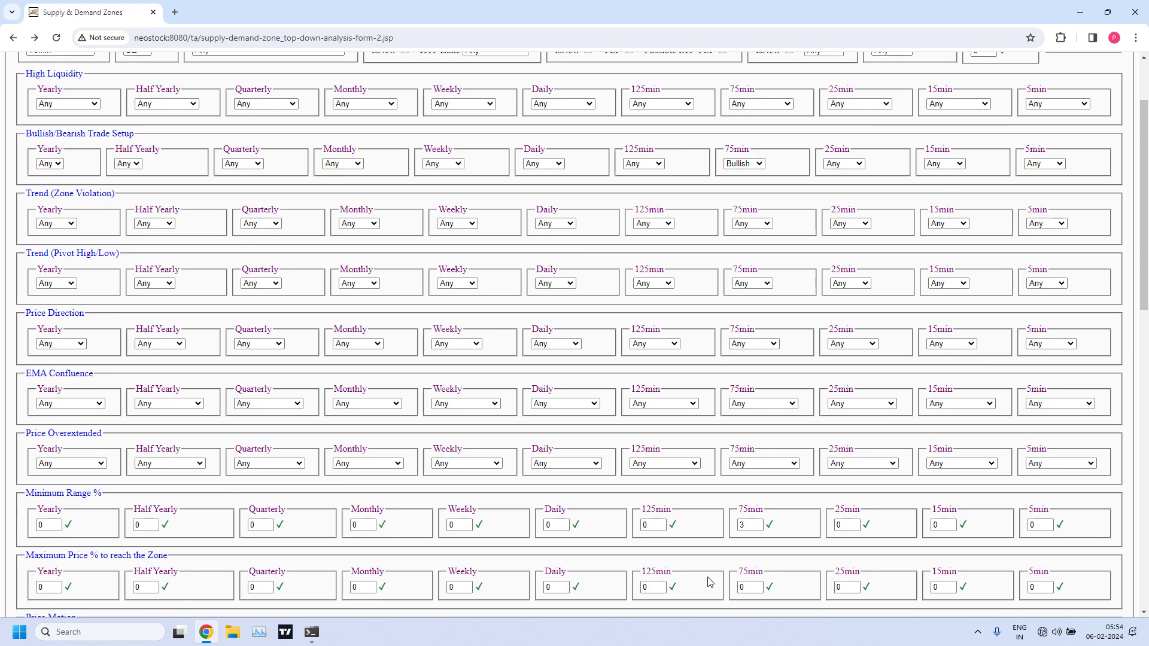
{"action": "left_click", "coordinate": [756, 588]}
{"action": "left_click", "coordinate": [751, 588]}
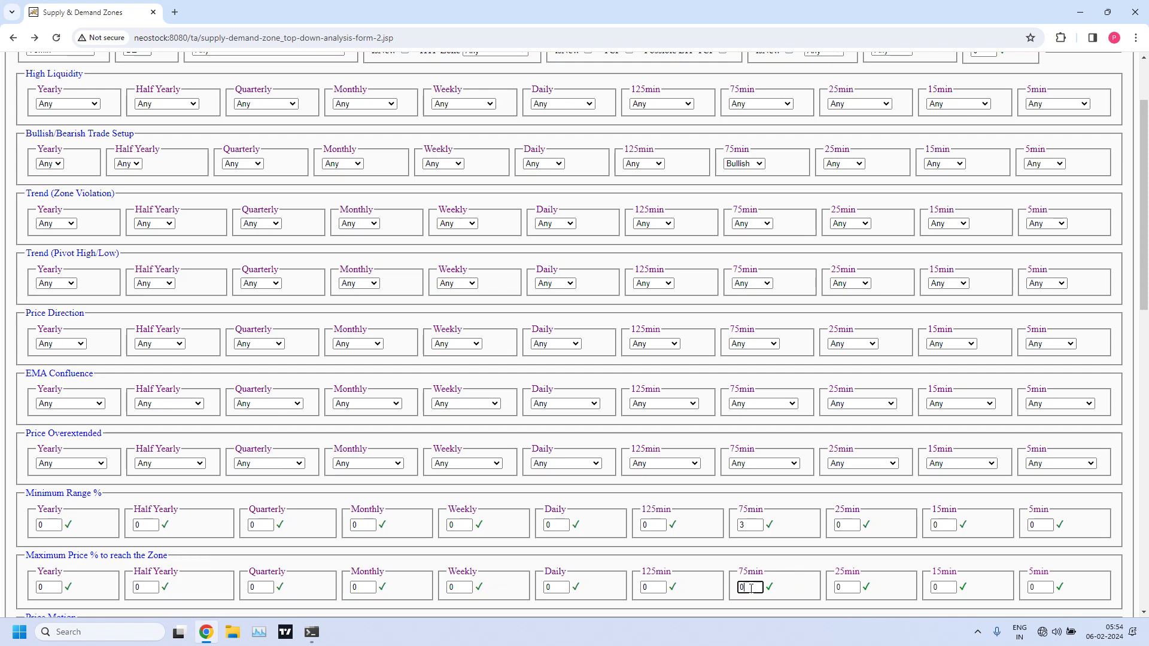
{"action": "left_click_drag", "start_coordinate": [748, 587], "coordinate": [734, 590]}
{"action": "type", "text": "1"}
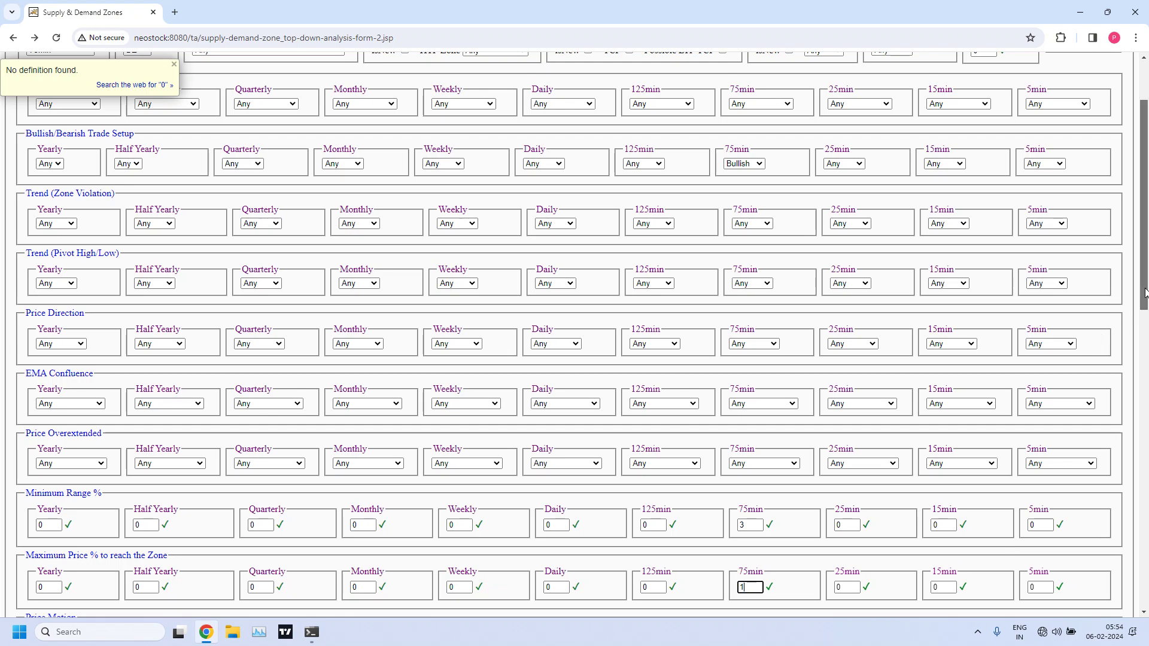
{"action": "left_click_drag", "start_coordinate": [1145, 293], "coordinate": [1144, 252]}
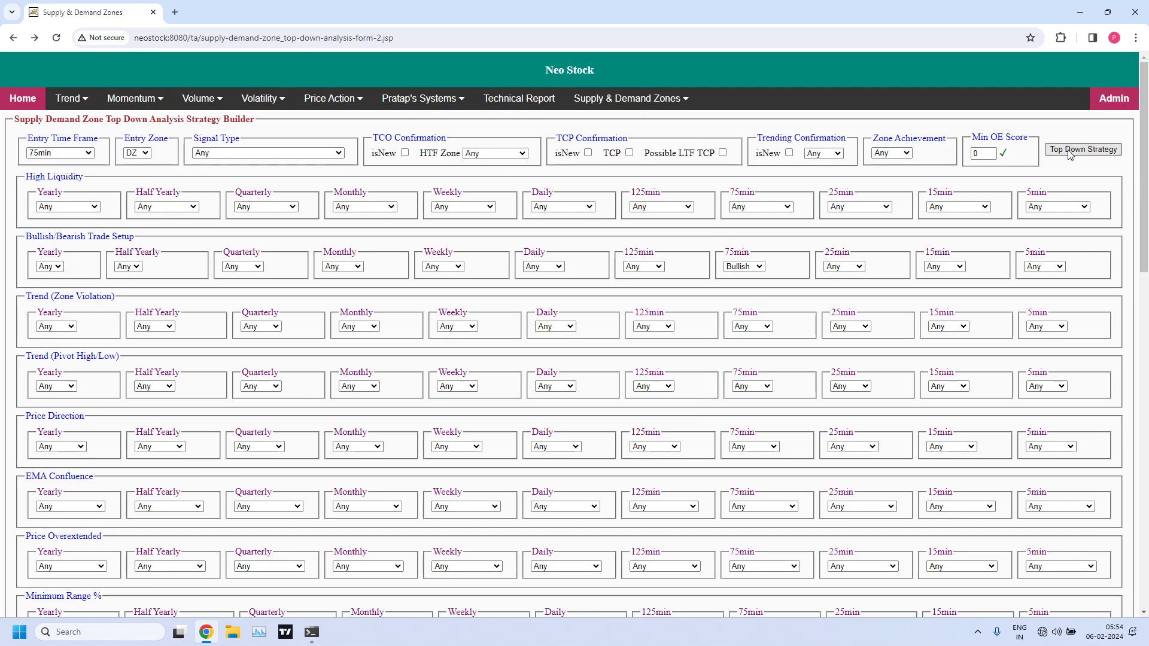
{"action": "left_click", "coordinate": [1070, 154]}
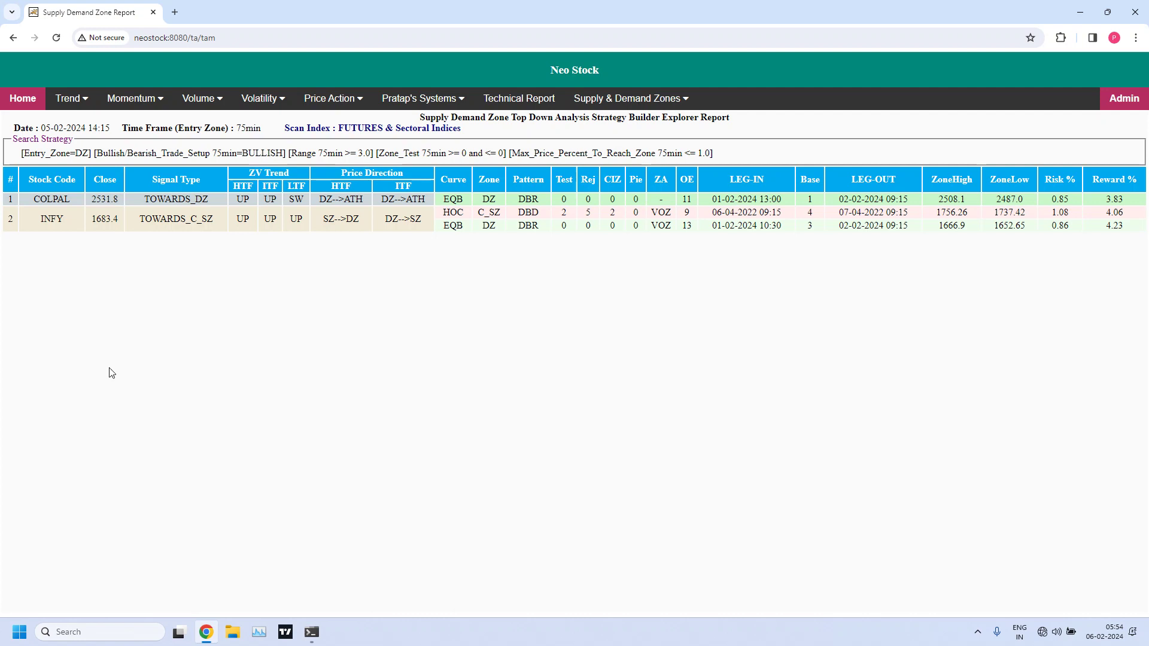
Reopen the previous form, change the 75min Maximum Price % to reach the Zone to 2, and run the strategy
{"action": "left_click", "coordinate": [12, 38]}
{"action": "left_click_drag", "start_coordinate": [1145, 233], "coordinate": [1145, 272]}
{"action": "double_click", "coordinate": [742, 591]}
{"action": "type", "text": "2"}
{"action": "left_click_drag", "start_coordinate": [1145, 303], "coordinate": [1145, 262]}
{"action": "left_click", "coordinate": [1087, 153]}
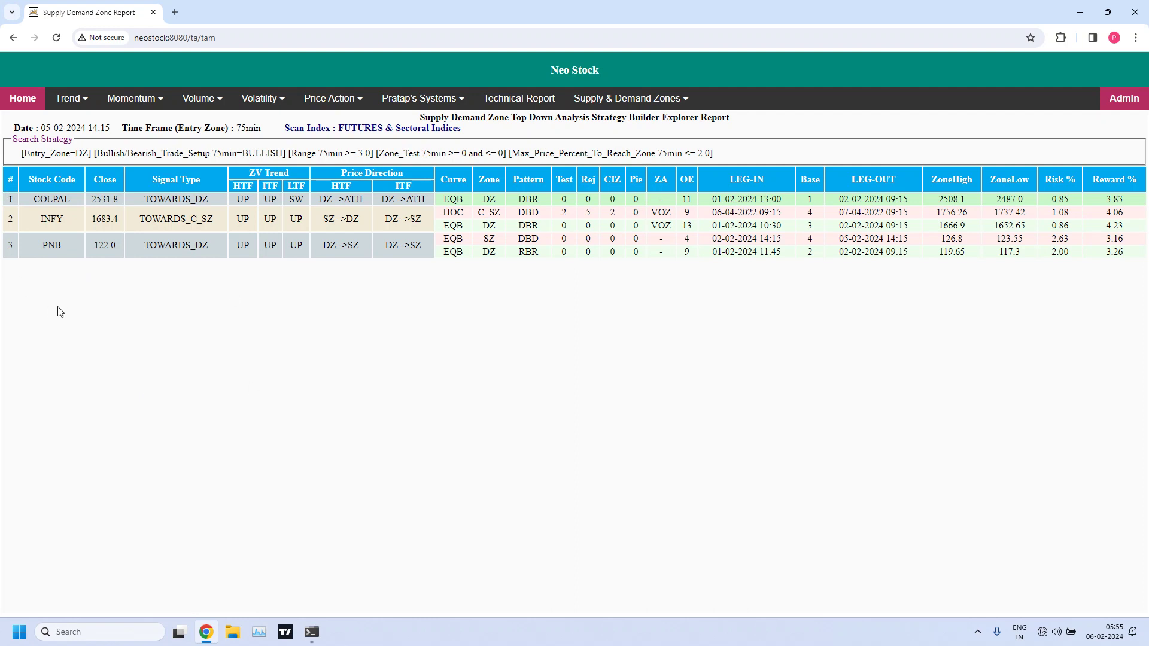
Go back to the form, raise the 75min Maximum Price % to reach the Zone to 3, and rerun the strategy
{"action": "left_click", "coordinate": [12, 37]}
{"action": "scroll", "coordinate": [1141, 262], "scroll_direction": "down", "scroll_amount": 1}
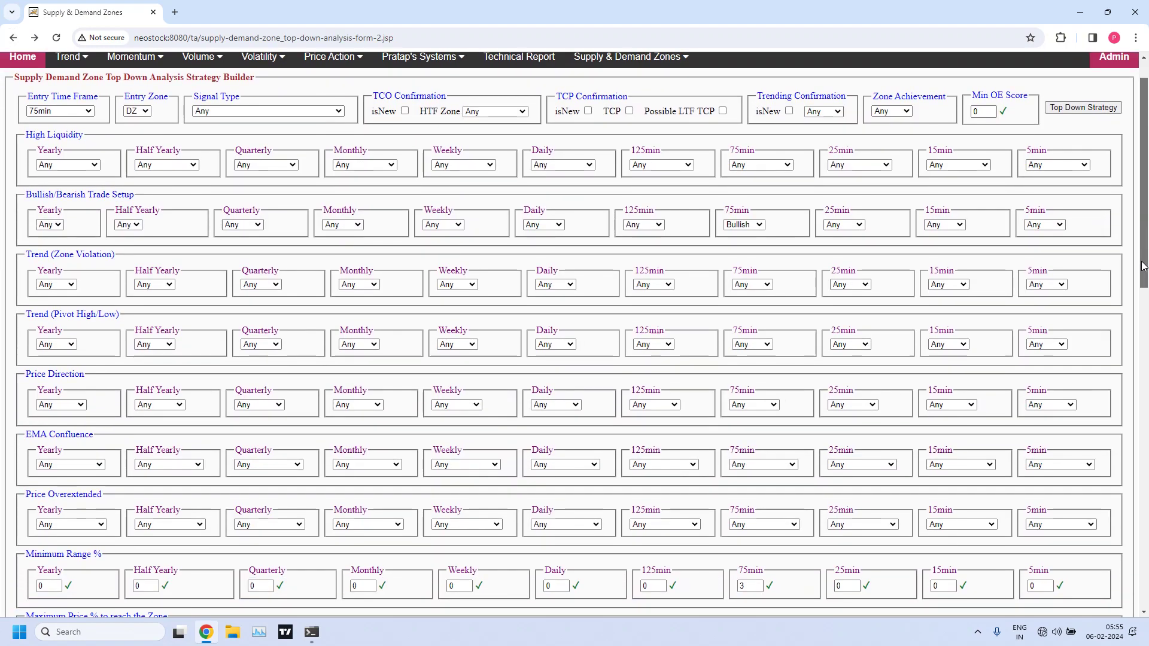
{"action": "left_click_drag", "start_coordinate": [1142, 262], "coordinate": [1141, 290]}
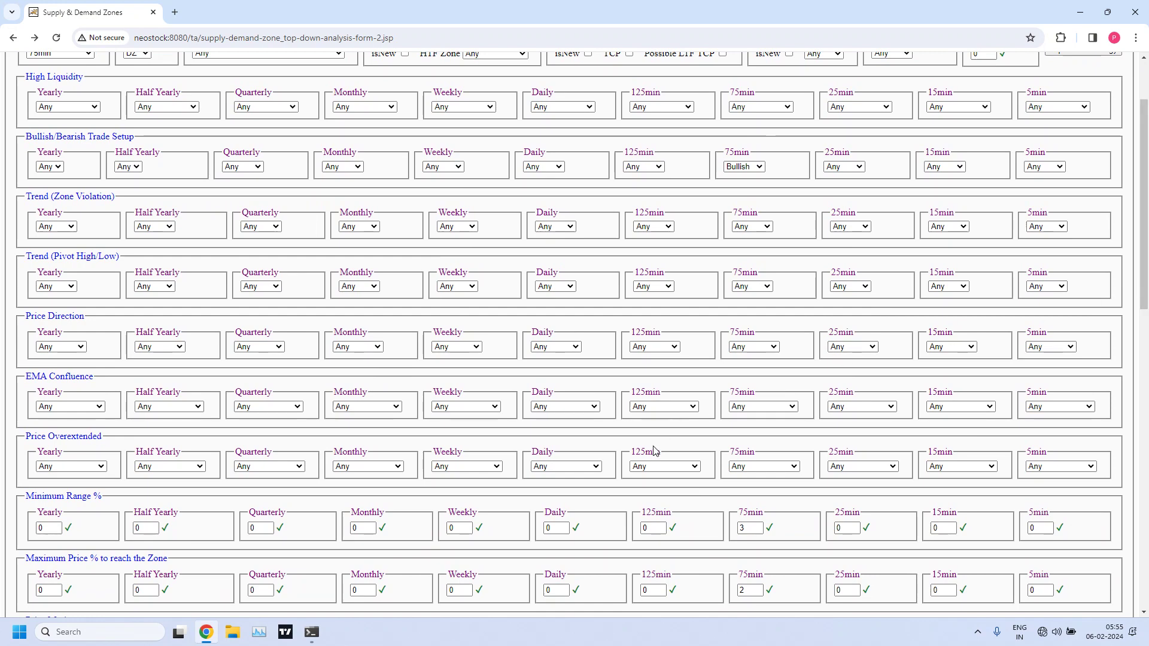
{"action": "double_click", "coordinate": [743, 591]}
{"action": "type", "text": "3"}
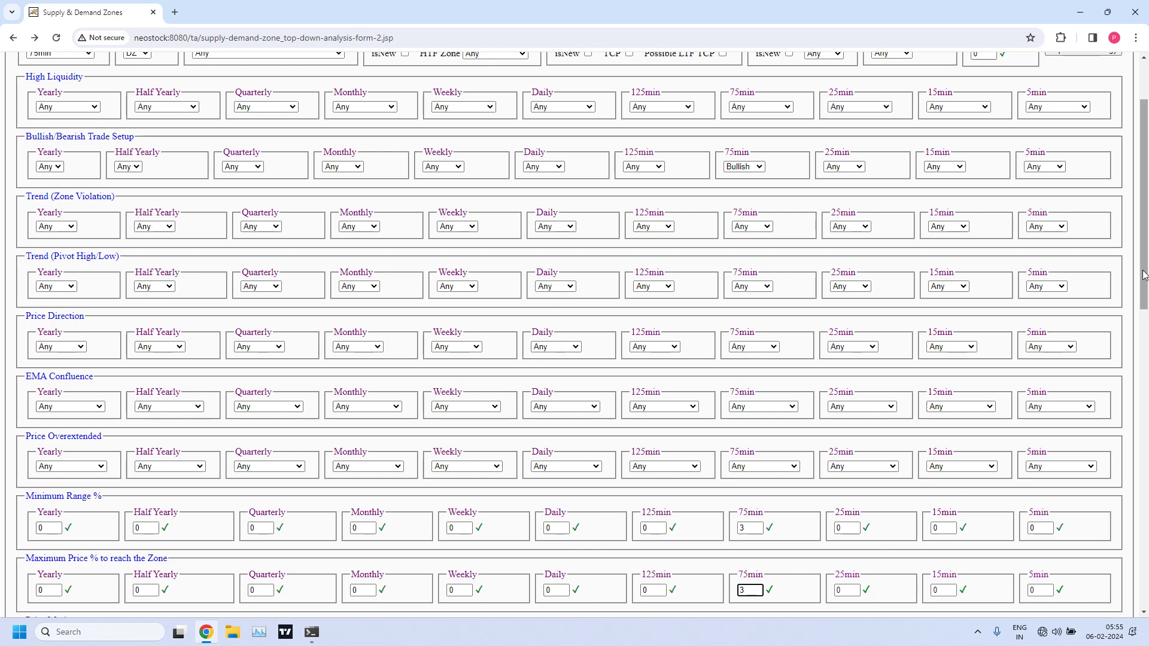
{"action": "left_click_drag", "start_coordinate": [1142, 272], "coordinate": [1143, 233]}
{"action": "left_click", "coordinate": [1065, 151]}
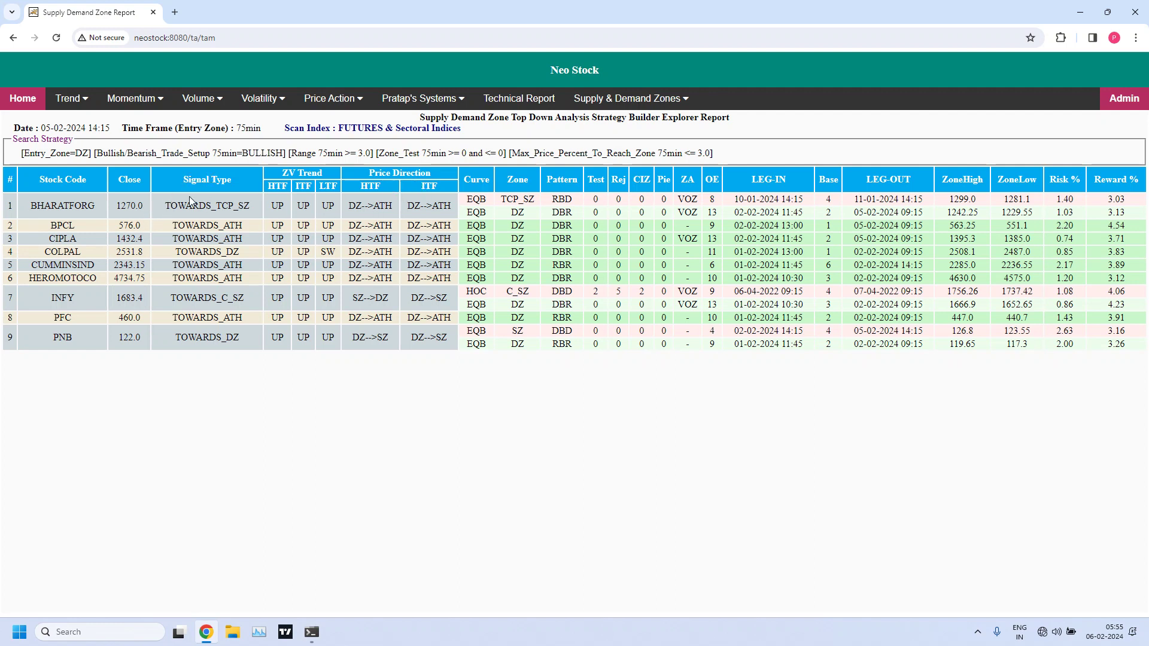
{"action": "left_click_drag", "start_coordinate": [179, 185], "coordinate": [232, 179]}
{"action": "left_click", "coordinate": [238, 182]}
Open a fresh Top Down Analysis Strategy Builder form with entry time frame 75min and entry zone SZ
{"action": "mouse_move", "coordinate": [663, 102]}
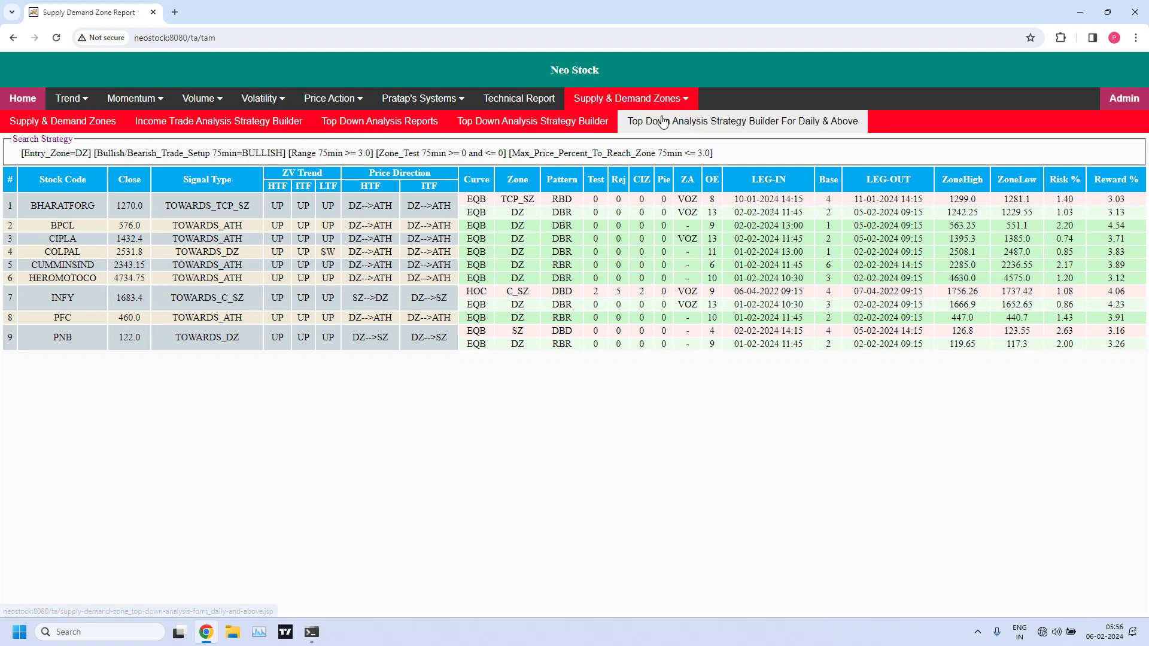
{"action": "left_click", "coordinate": [561, 122]}
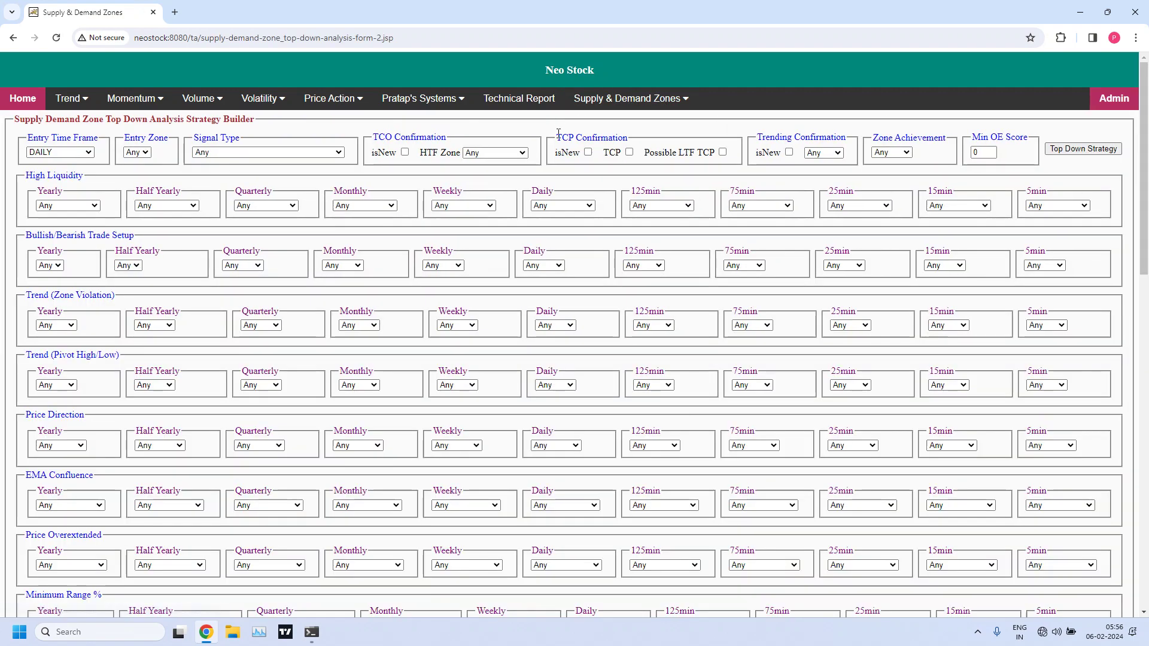
{"action": "left_click", "coordinate": [90, 154]}
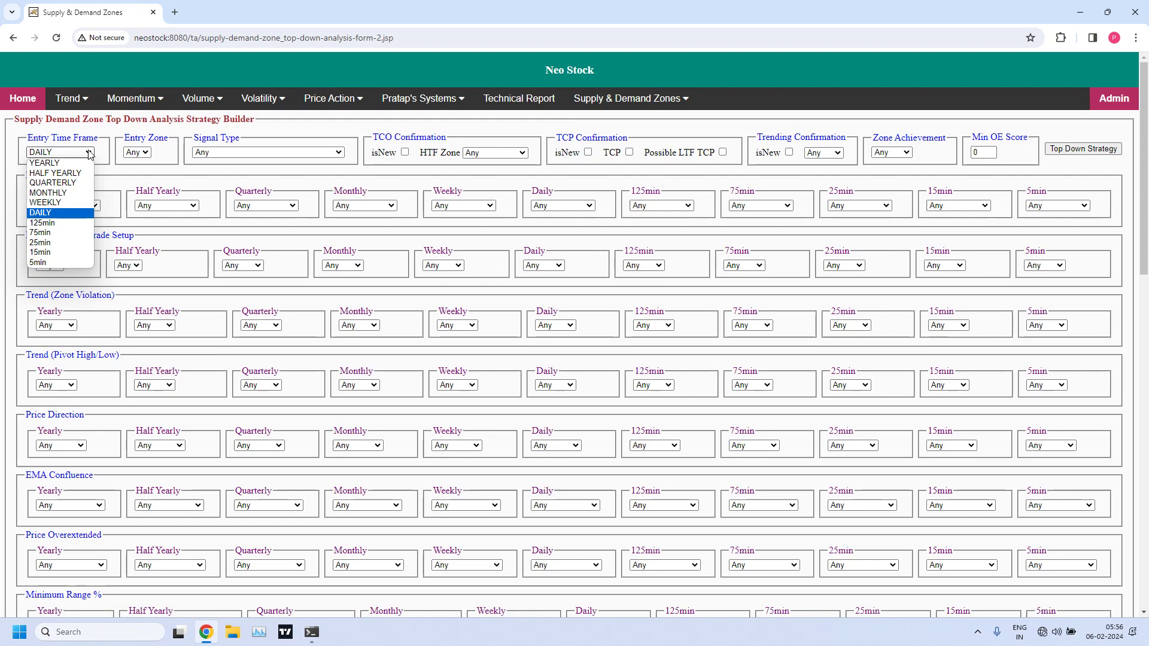
{"action": "left_click", "coordinate": [43, 233]}
{"action": "left_click", "coordinate": [147, 155]}
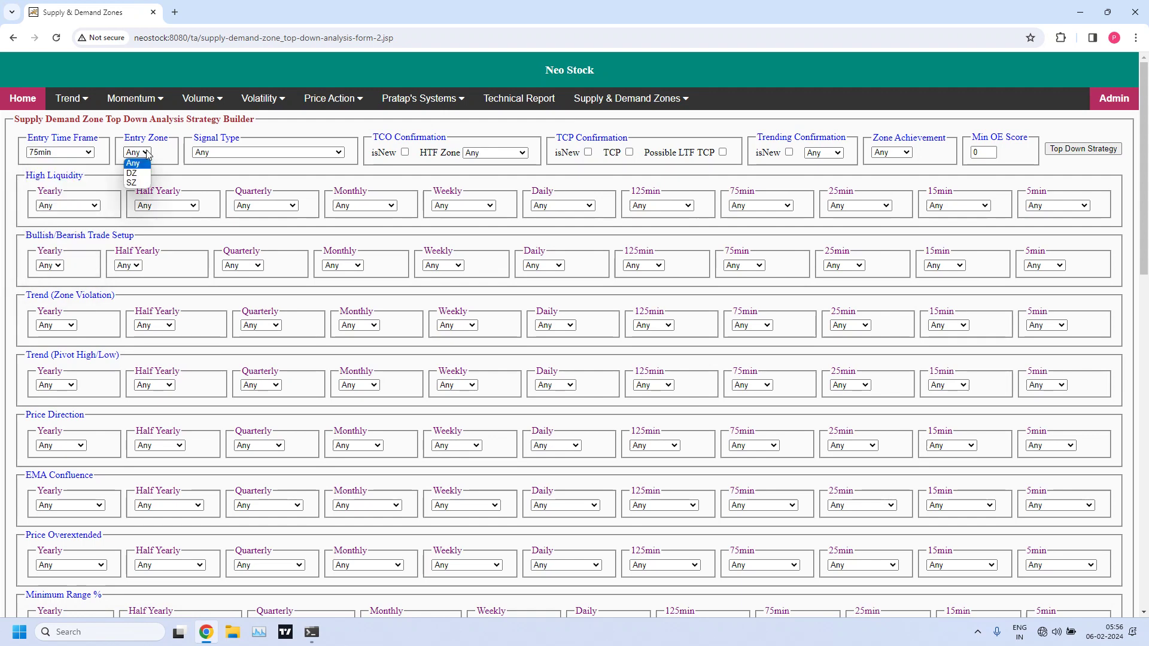
{"action": "left_click", "coordinate": [134, 189]}
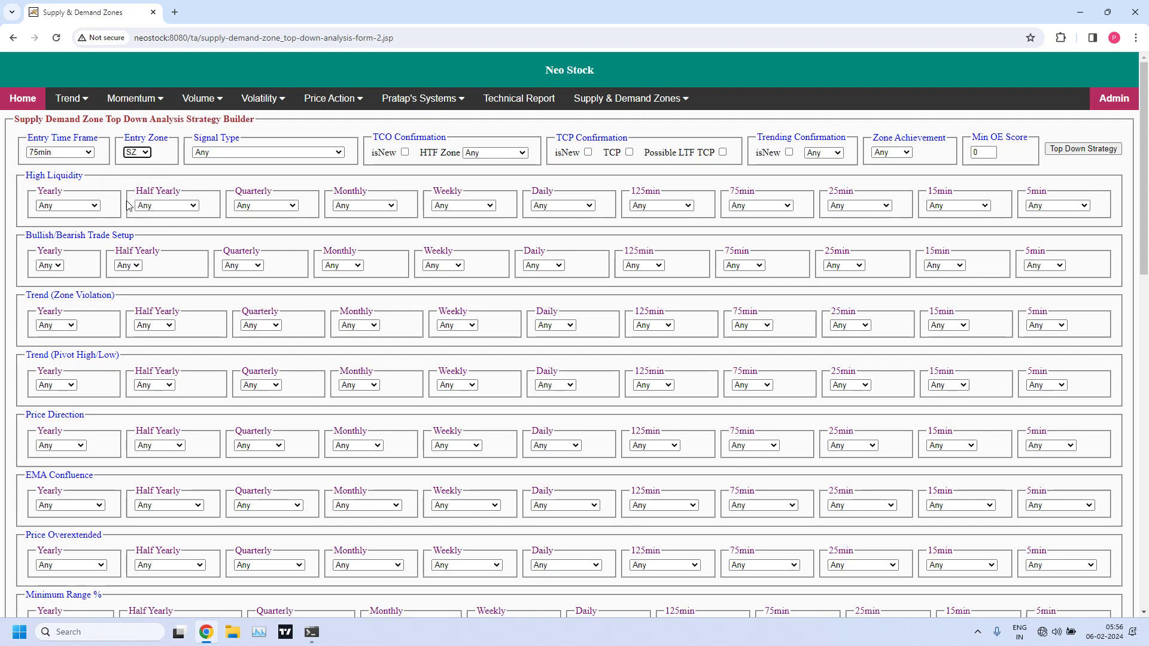
Set the 75min Bullish/Bearish Trade Setup to Bearish and run the top-down strategy
{"action": "left_click_drag", "start_coordinate": [26, 235], "coordinate": [142, 237]}
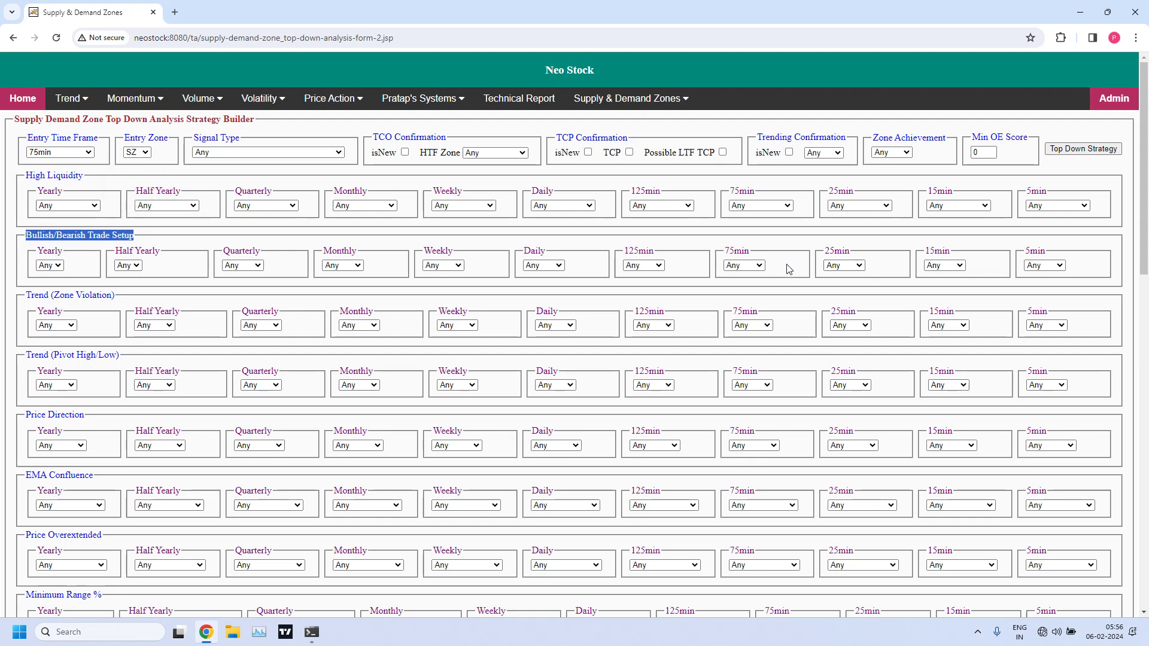
{"action": "left_click", "coordinate": [758, 265]}
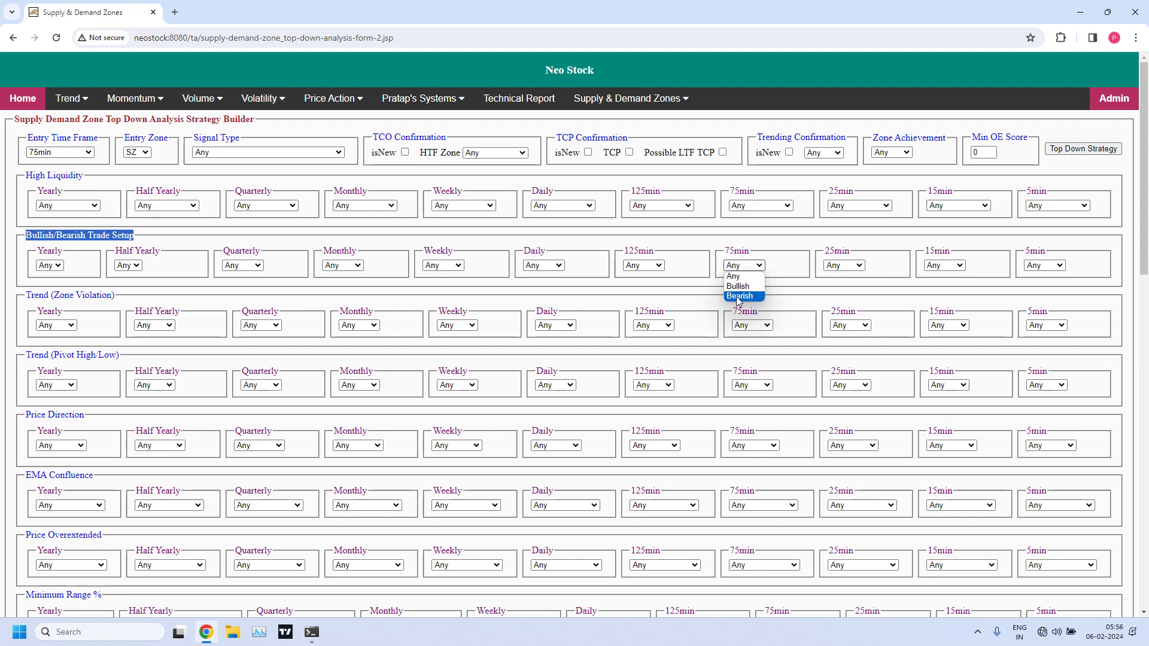
{"action": "left_click", "coordinate": [737, 296]}
{"action": "left_click", "coordinate": [1081, 150]}
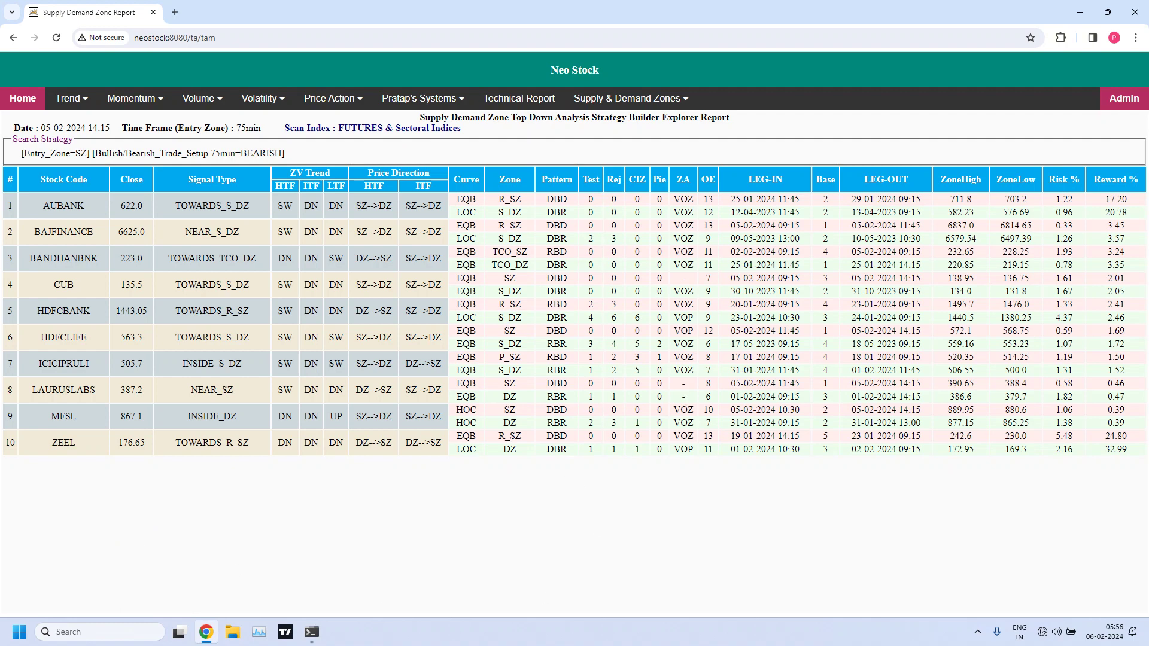
{"action": "double_click", "coordinate": [659, 357]}
Return to the supply zone form, set the 75min Test Count minimum and maximum to 0, and run the strategy
{"action": "left_click", "coordinate": [10, 45]}
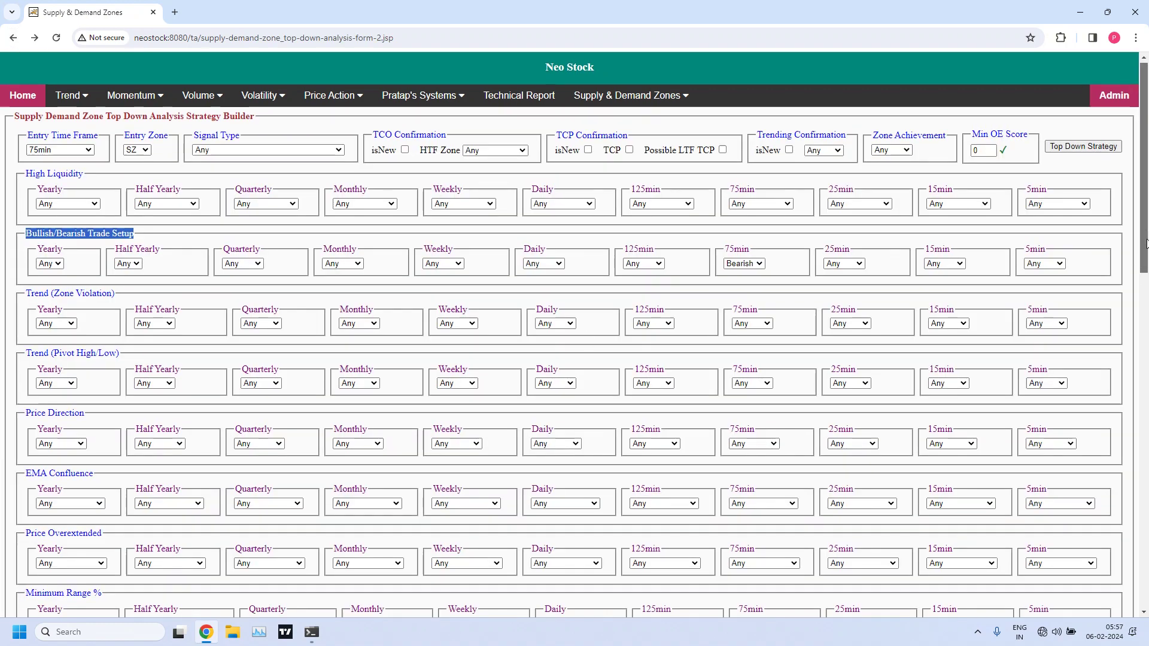
{"action": "left_click_drag", "start_coordinate": [1146, 240], "coordinate": [1146, 277]}
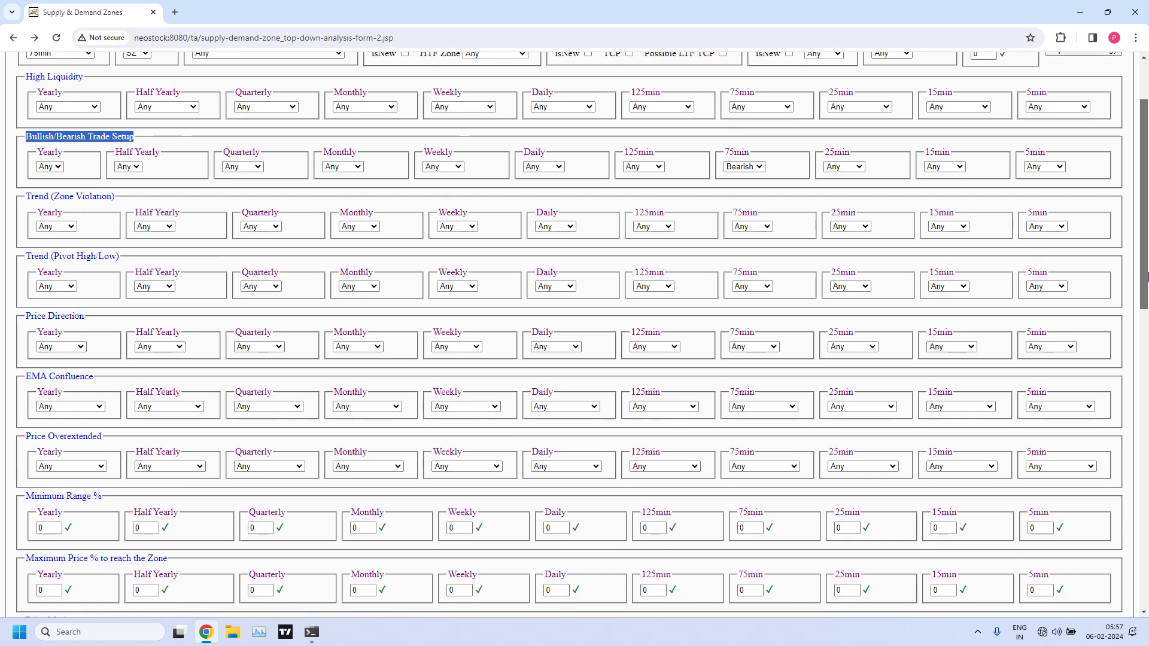
{"action": "left_click_drag", "start_coordinate": [1146, 277], "coordinate": [1146, 329]}
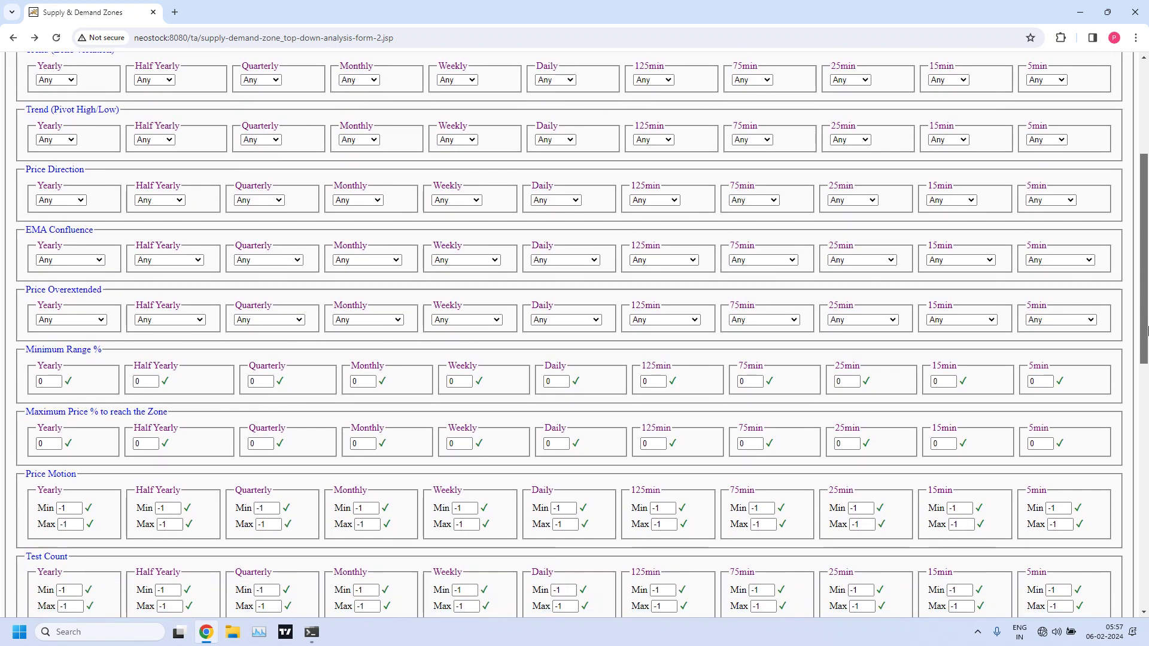
{"action": "left_click_drag", "start_coordinate": [760, 591], "coordinate": [727, 595]}
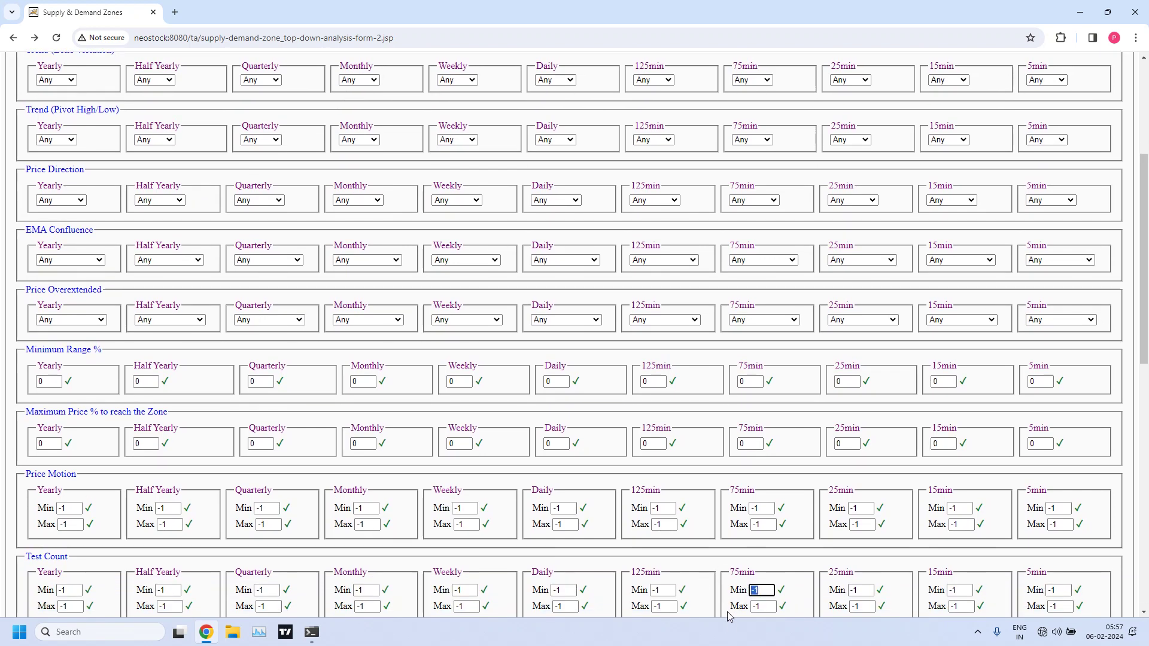
{"action": "type", "text": "0"}
{"action": "key", "text": "Tab"}
{"action": "type", "text": "0"}
{"action": "left_click_drag", "start_coordinate": [1142, 317], "coordinate": [1143, 226]}
{"action": "left_click", "coordinate": [1080, 149]}
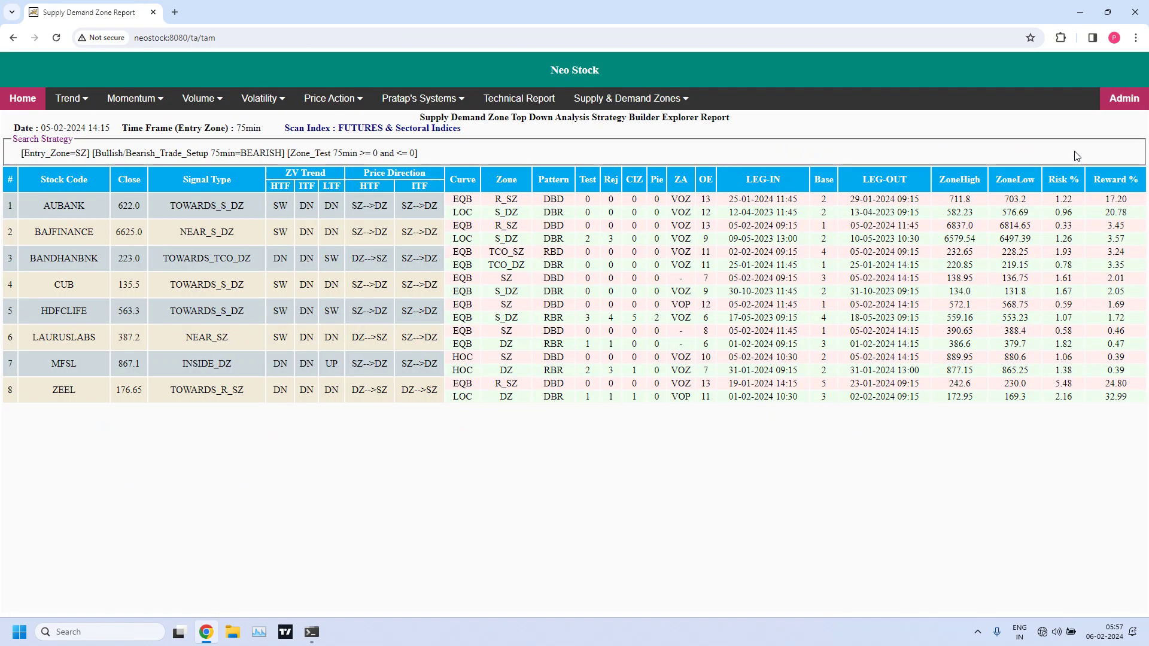